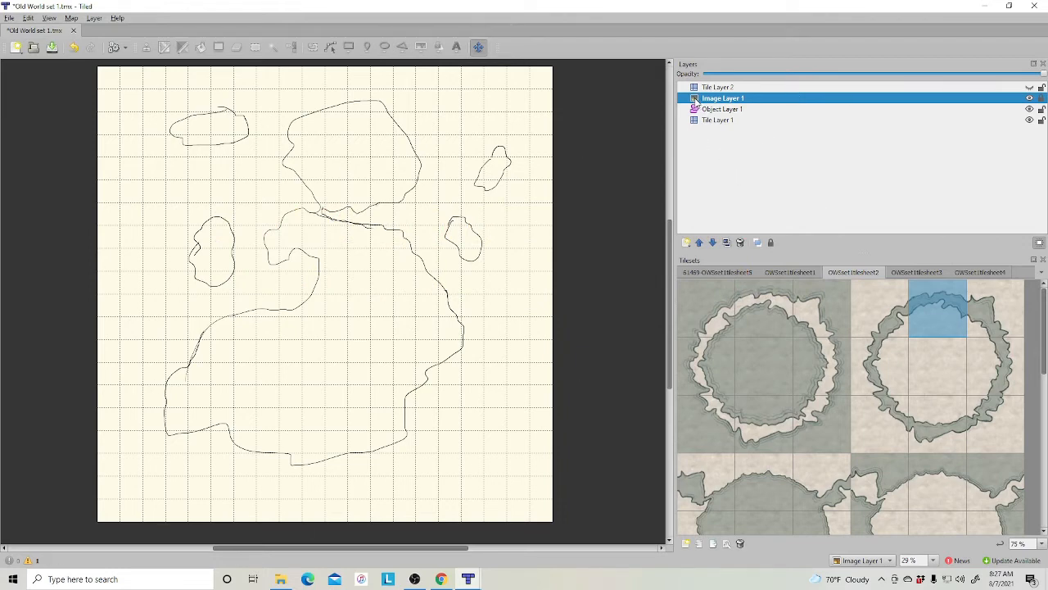
Open the properties of Image Layer 1, check its image file setting, and close the properties.
right_click(765, 181)
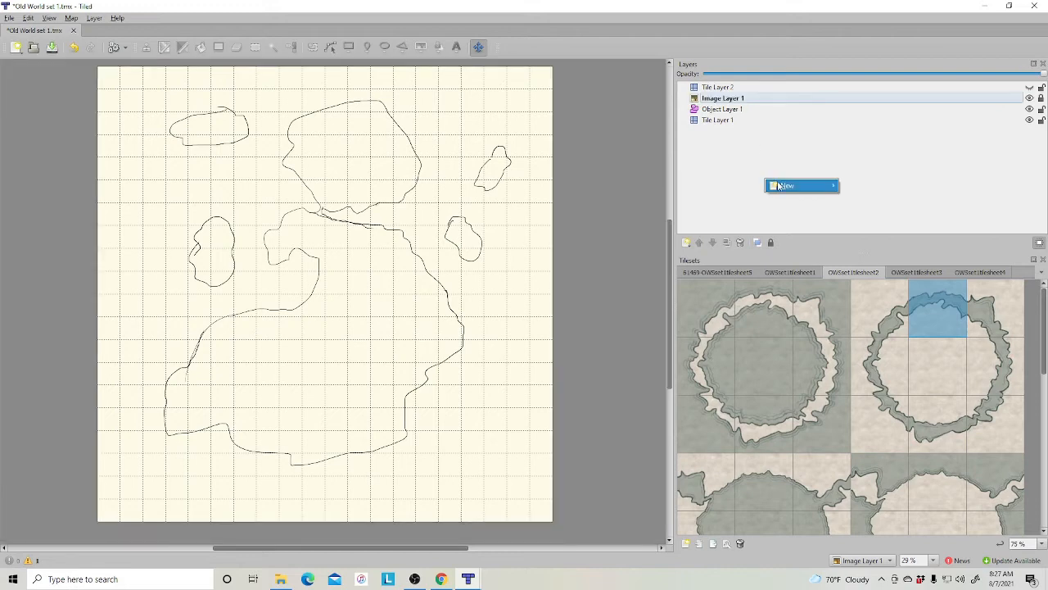
mouse_move(803, 190)
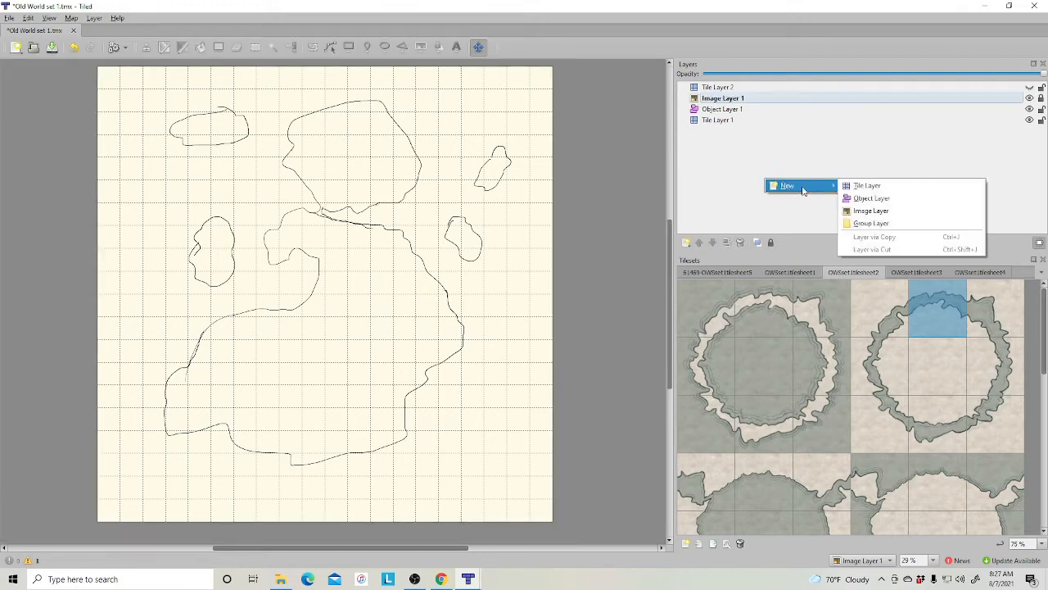
left_click(696, 100)
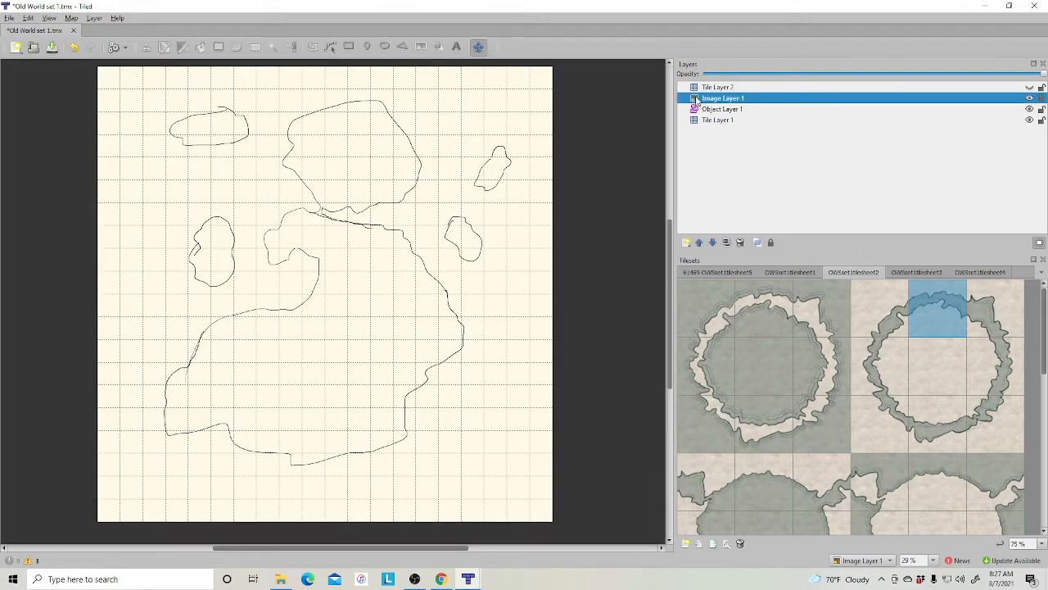
right_click(696, 100)
left_click(733, 247)
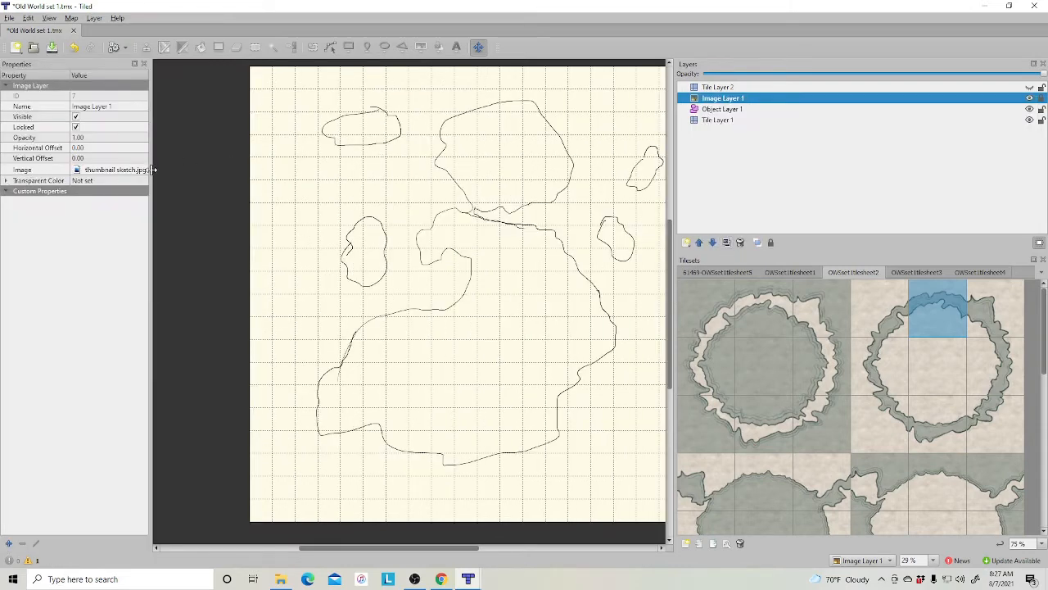
left_click(144, 172)
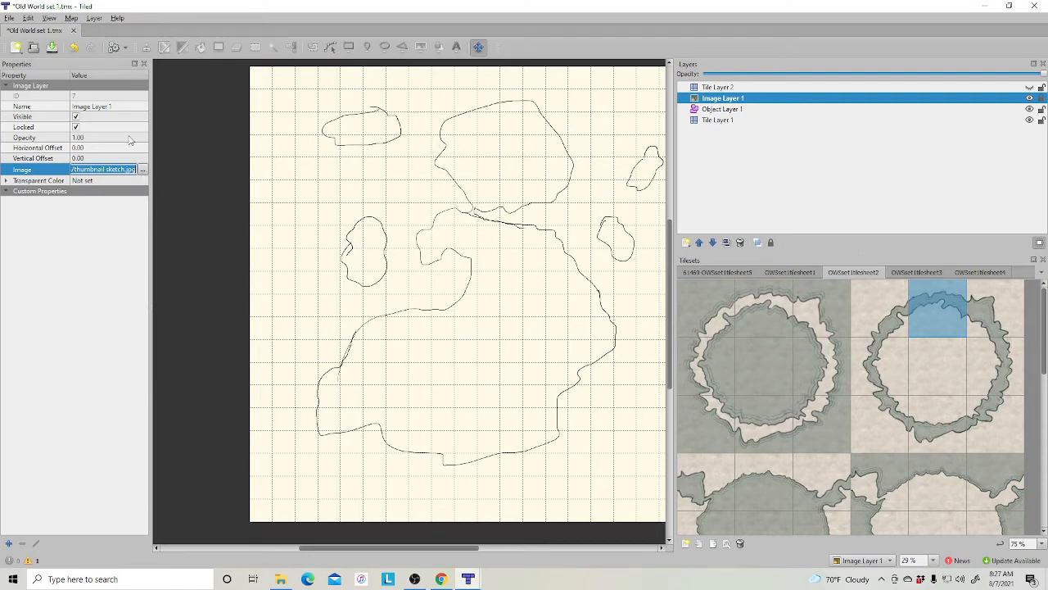
left_click(144, 65)
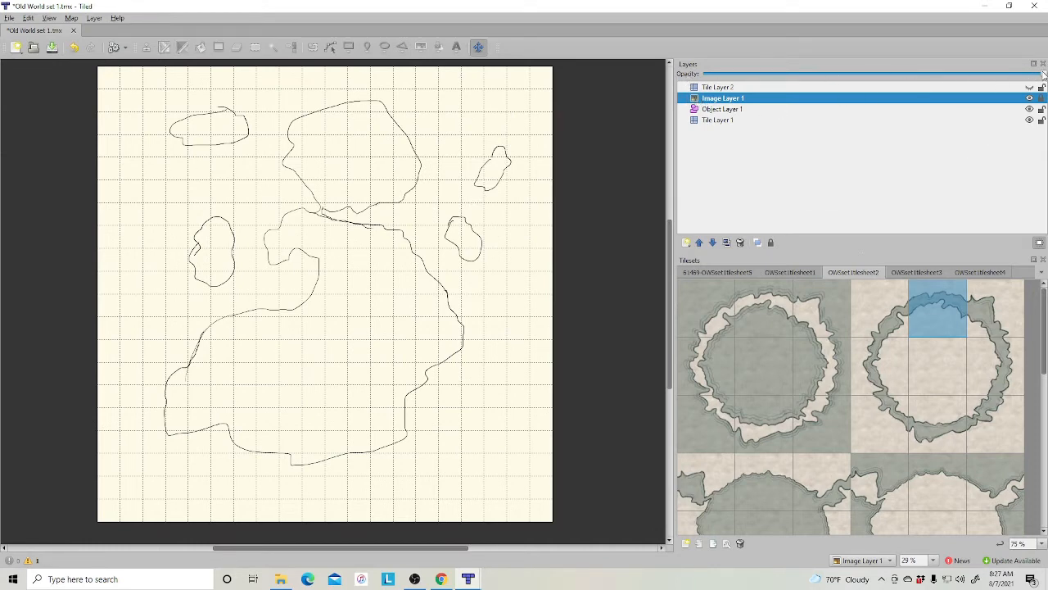
Lower the opacity of Image Layer 1 to about half and make Tile Layer 2 visible.
left_click_drag(1043, 74, 868, 74)
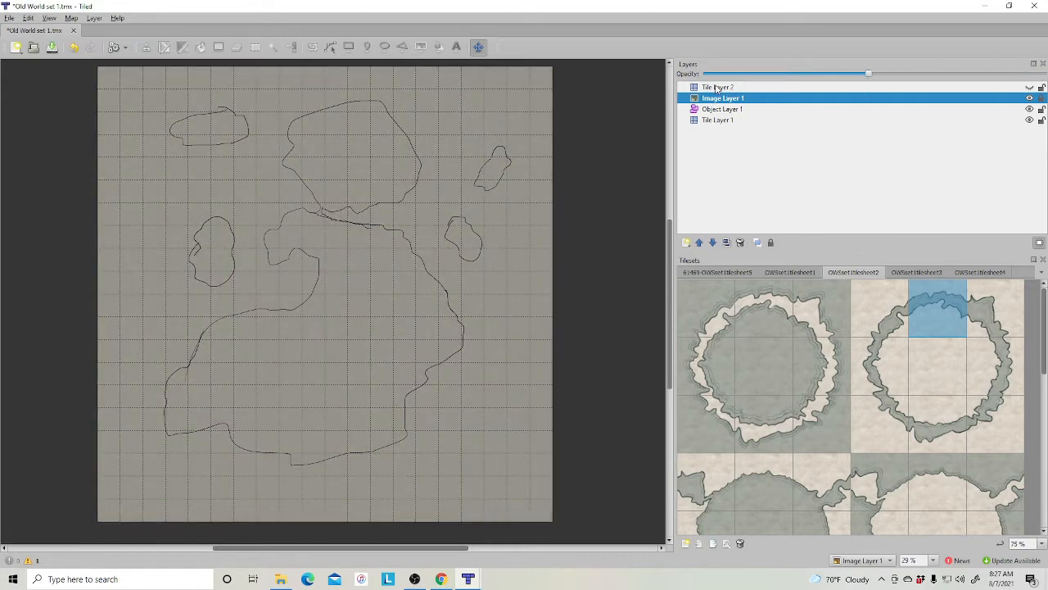
left_click(1030, 97)
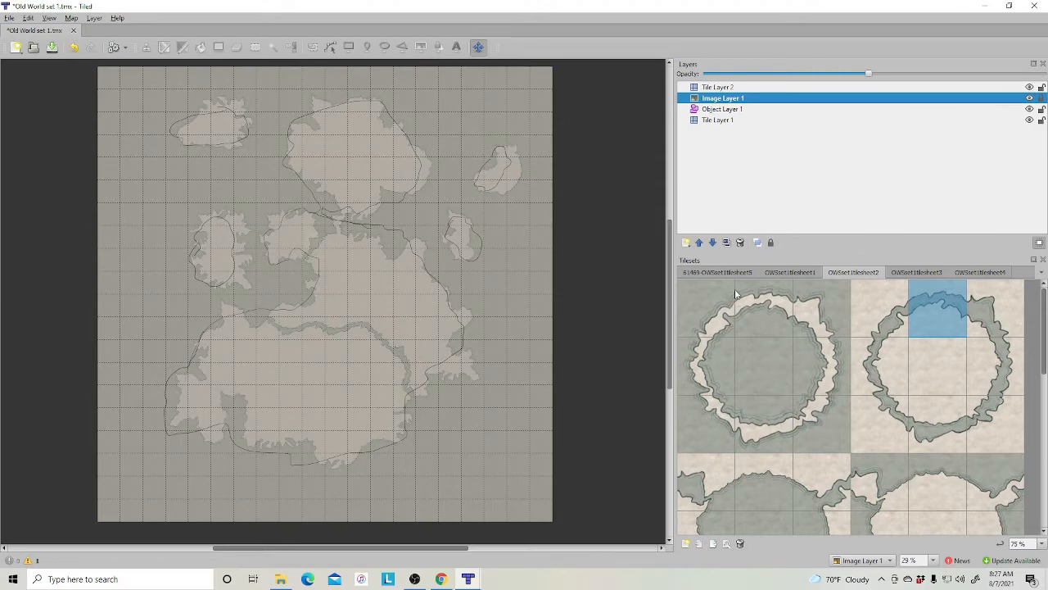
Hide Image Layer 1 to view the painted land without the sketch, and show the layer again.
left_click(770, 87)
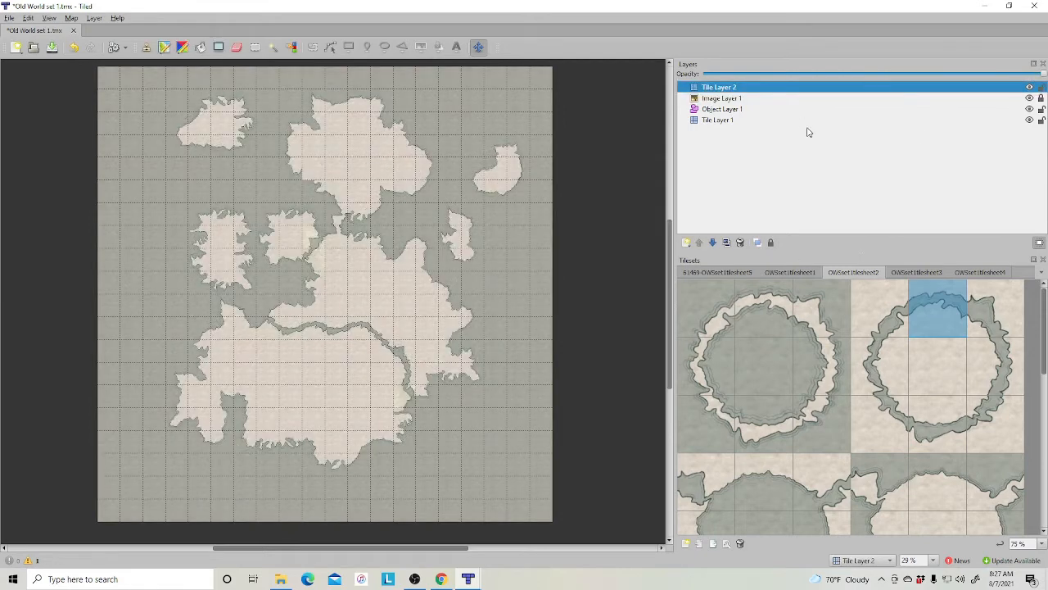
left_click(764, 98)
left_click(1030, 98)
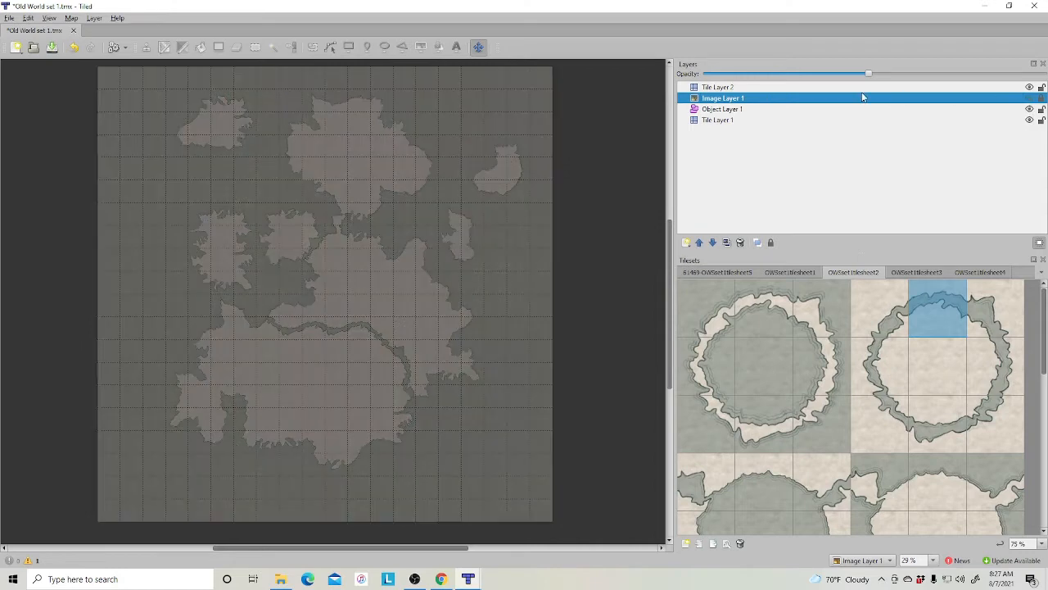
left_click(756, 88)
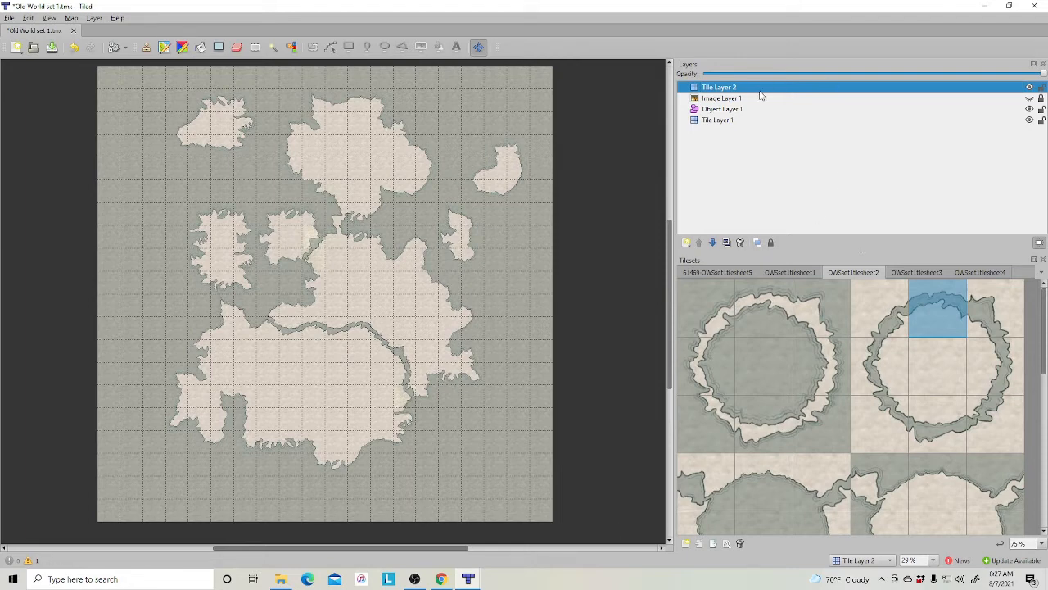
left_click(1031, 99)
Toggle Tile Layer 2 off to check the sketch beneath, show it again, and lock the layer.
left_click(1031, 87)
left_click(1030, 86)
left_click(1031, 87)
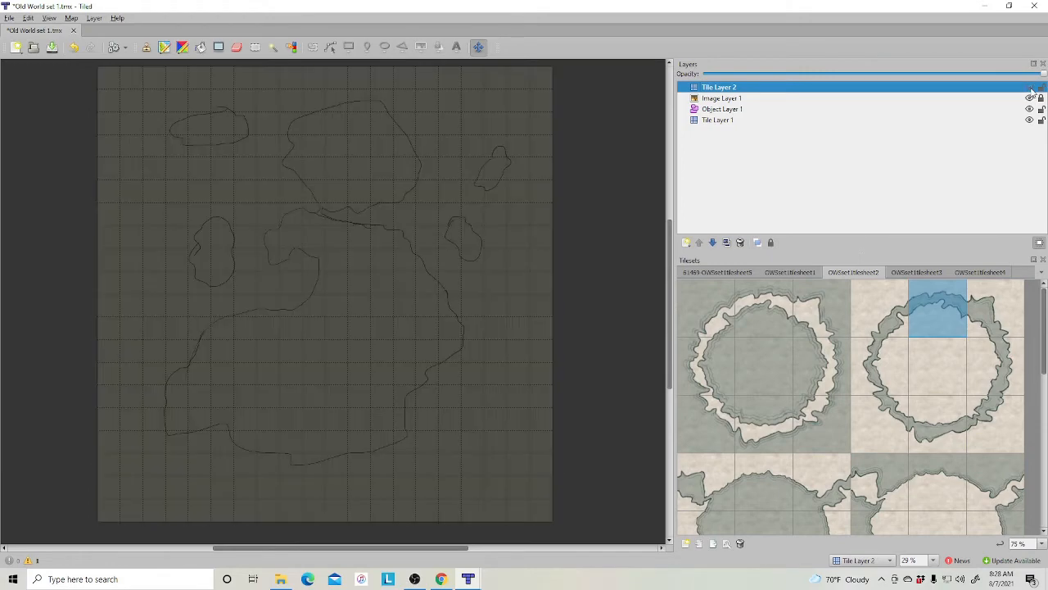
left_click(1031, 87)
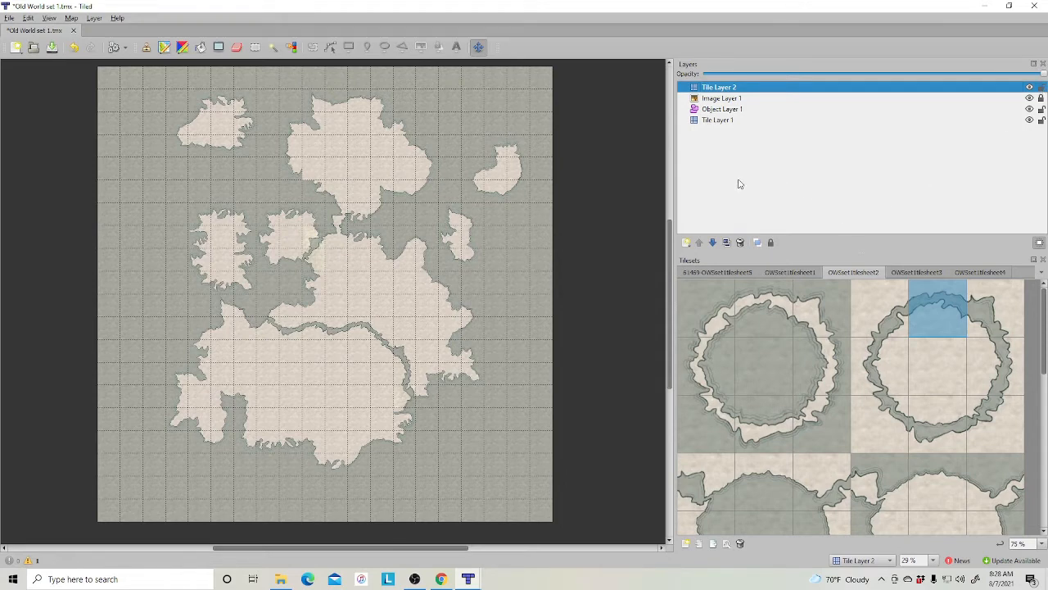
Move Object Layer 1 above Tile Layer 2 to the top of the layer stack.
left_click(715, 109)
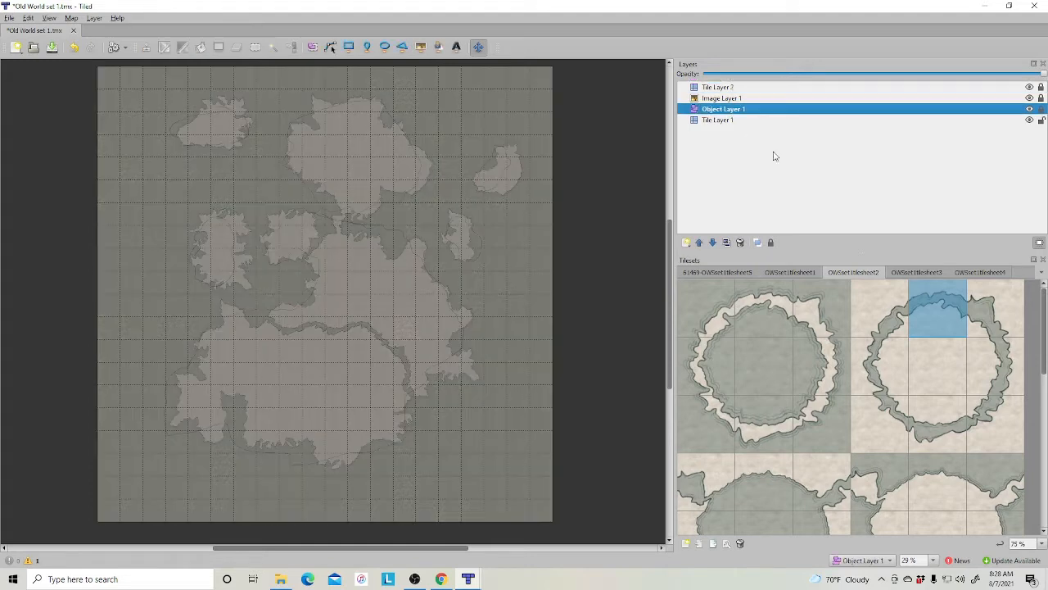
left_click(700, 244)
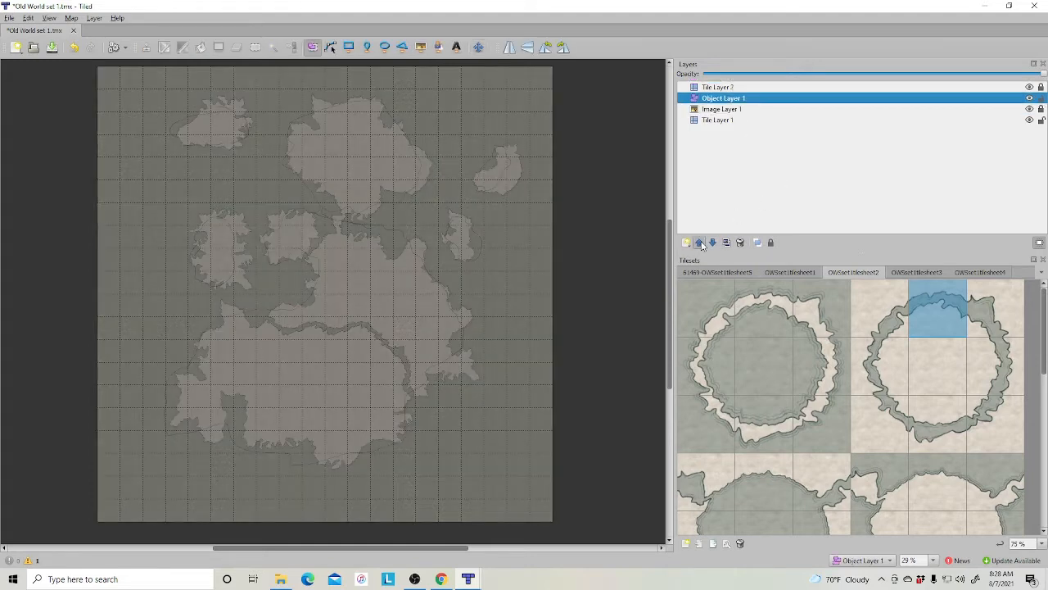
left_click(700, 244)
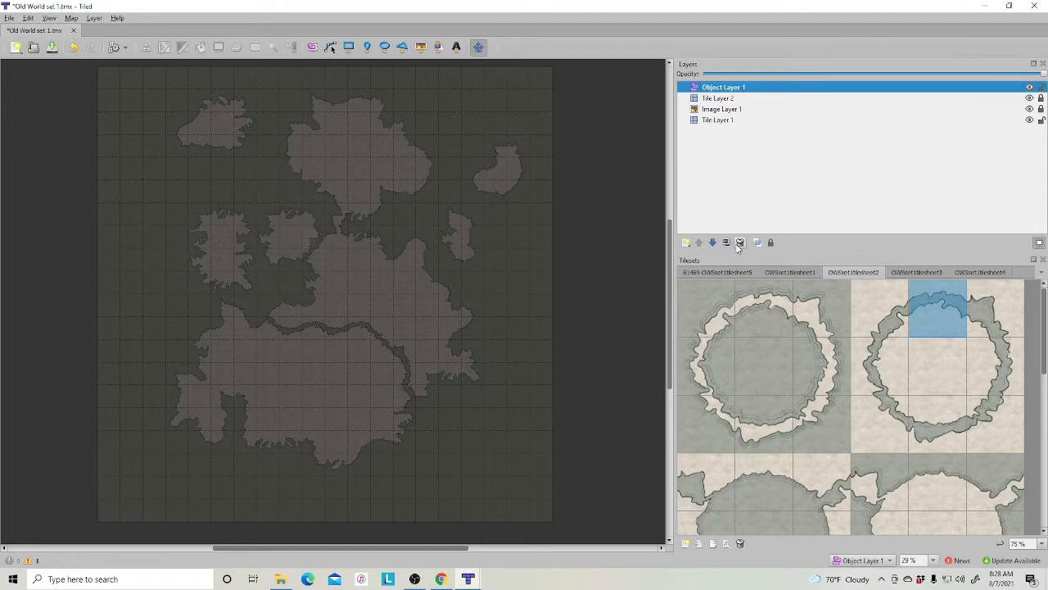
Delete Object Layer 1 and add a new object layer with the default name in its place.
left_click(741, 244)
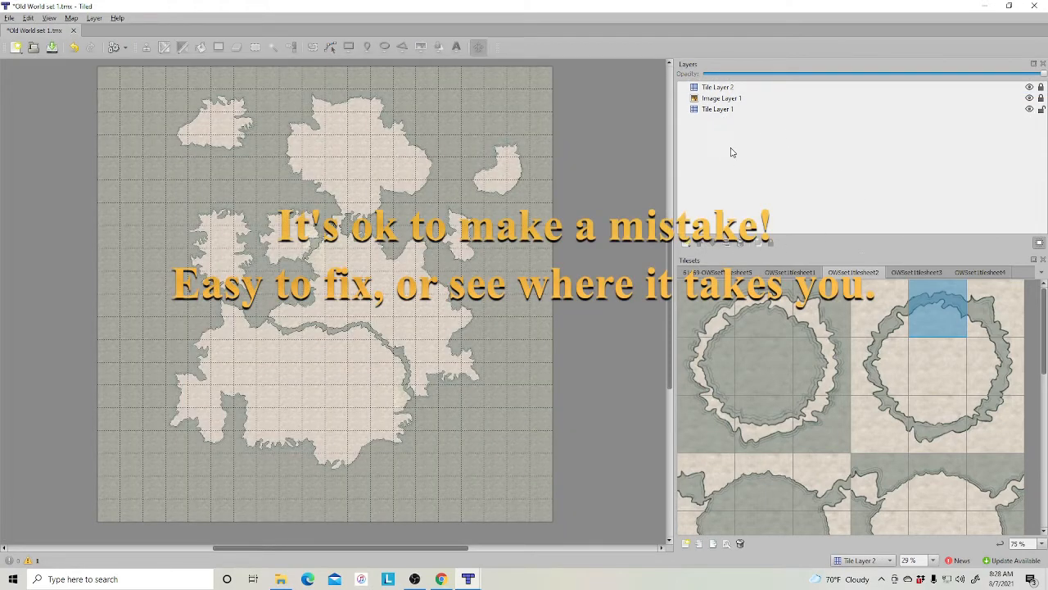
right_click(730, 148)
mouse_move(740, 155)
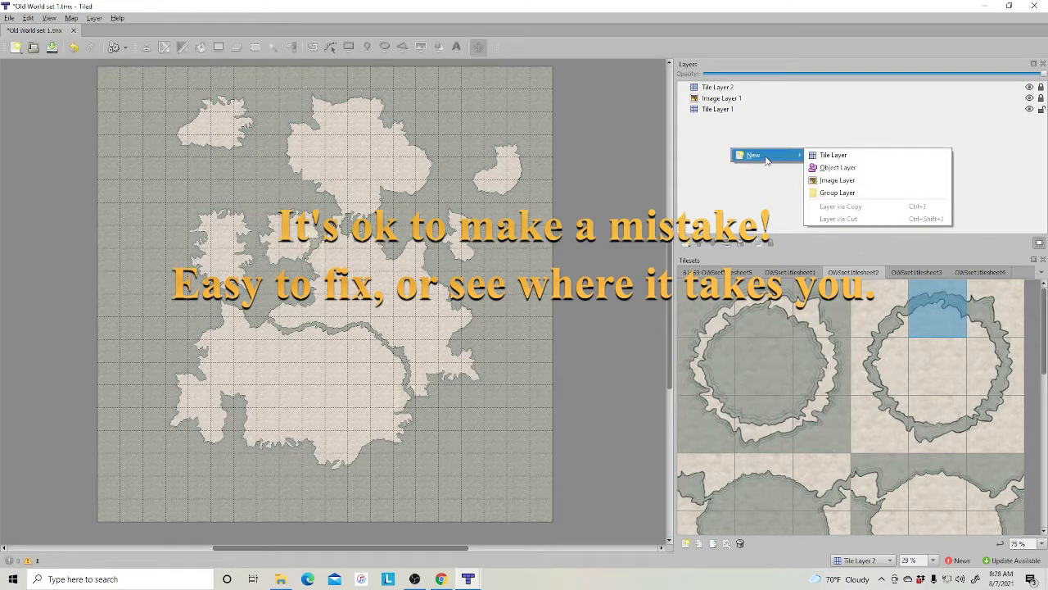
left_click(827, 168)
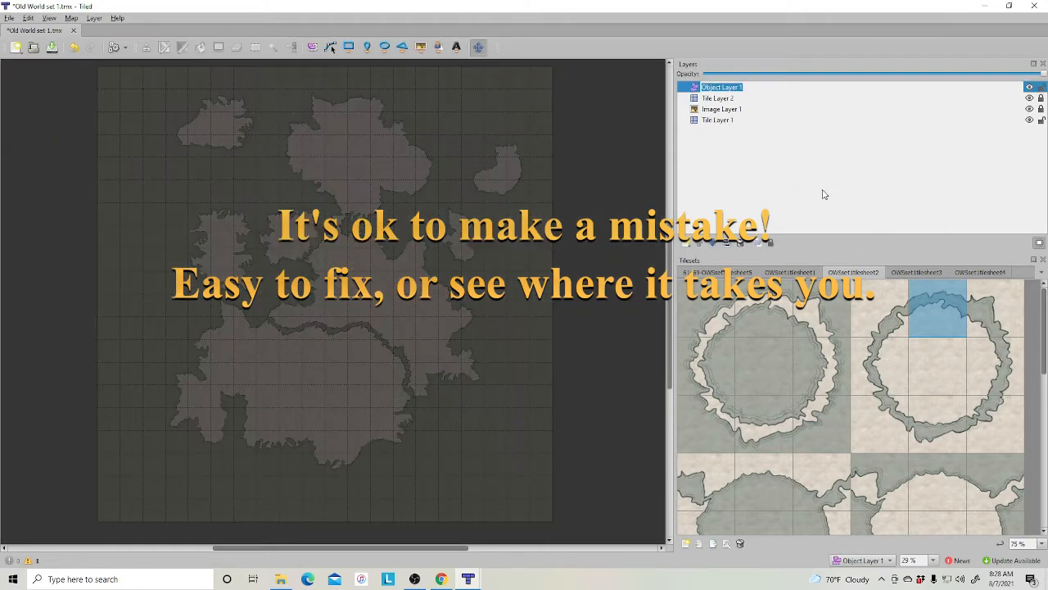
key("Return")
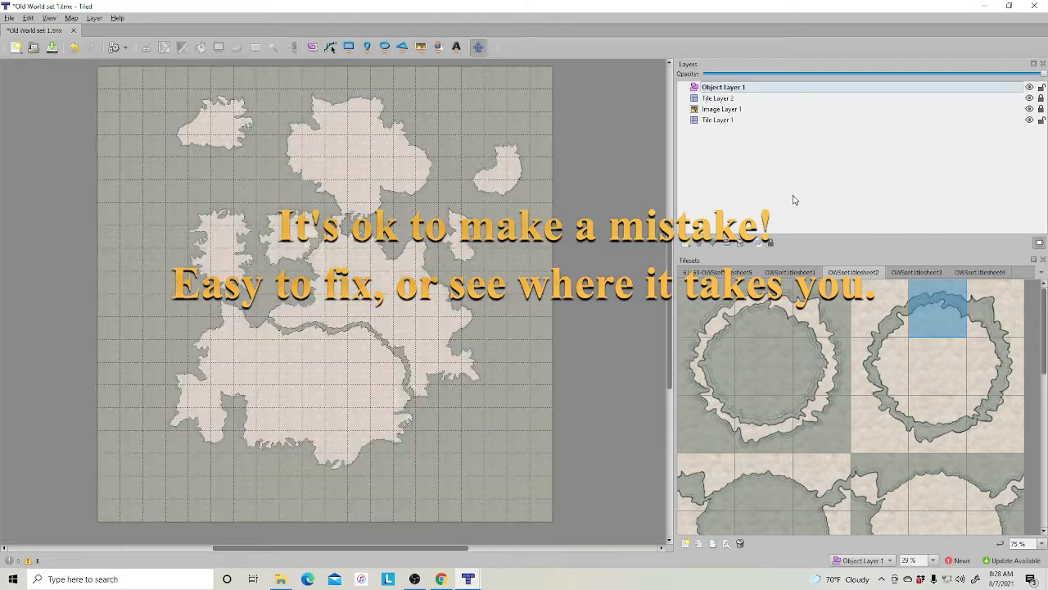
left_click(754, 88)
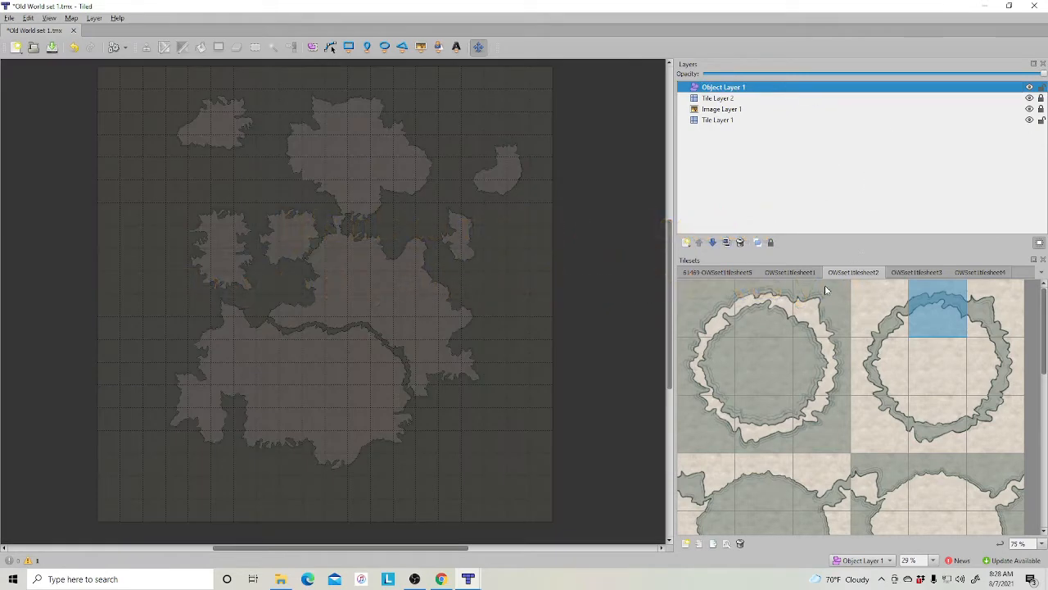
Switch to the OWSset1tilesheet5 tileset and add a new tile layer with the default name above Object Layer 1.
scroll(801, 332, "down", 3)
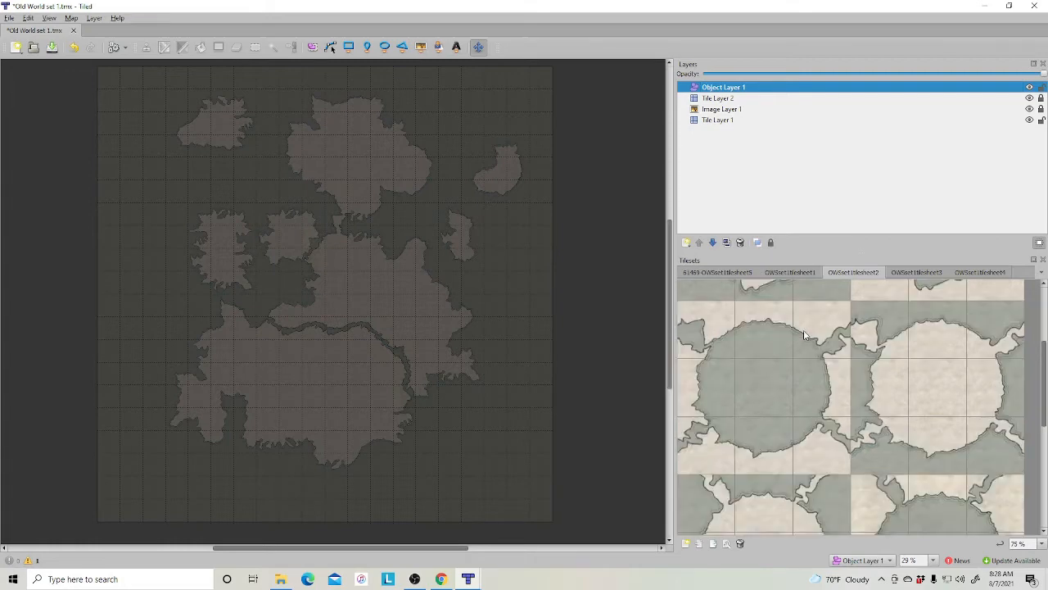
left_click(729, 272)
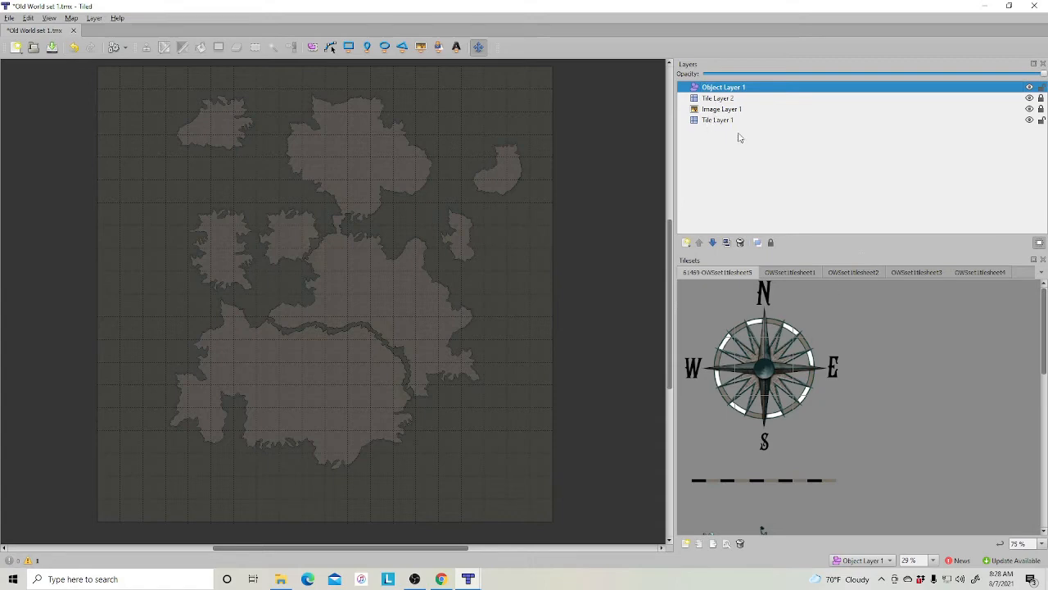
right_click(734, 165)
mouse_move(763, 171)
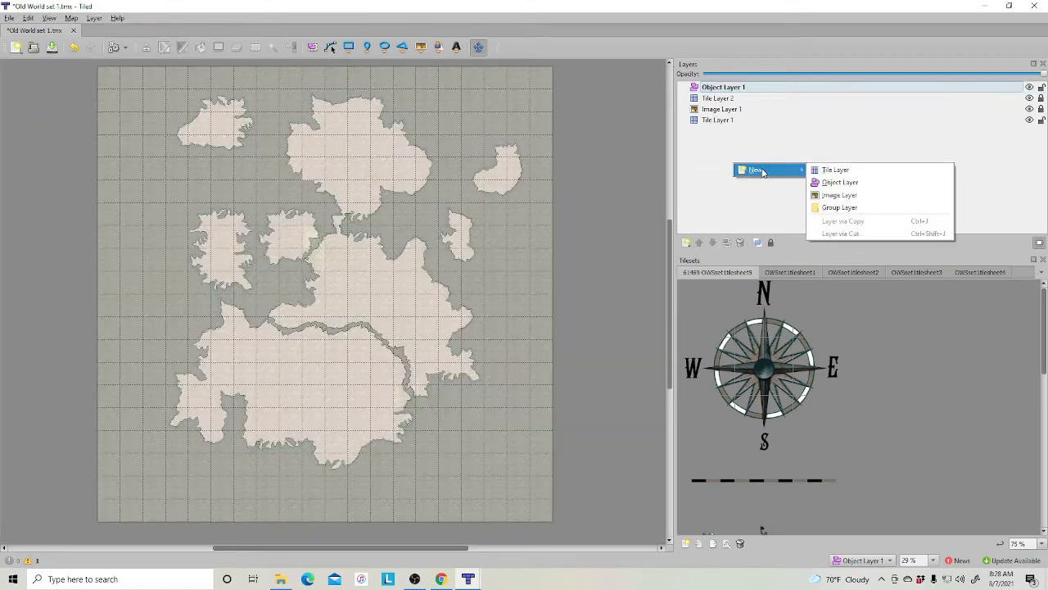
left_click(846, 172)
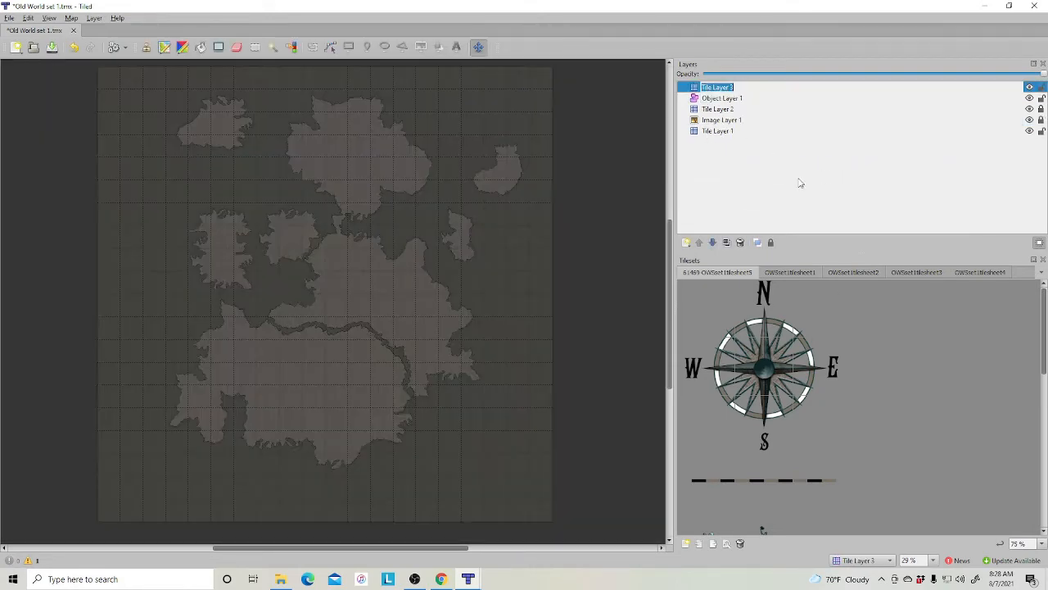
left_click(746, 194)
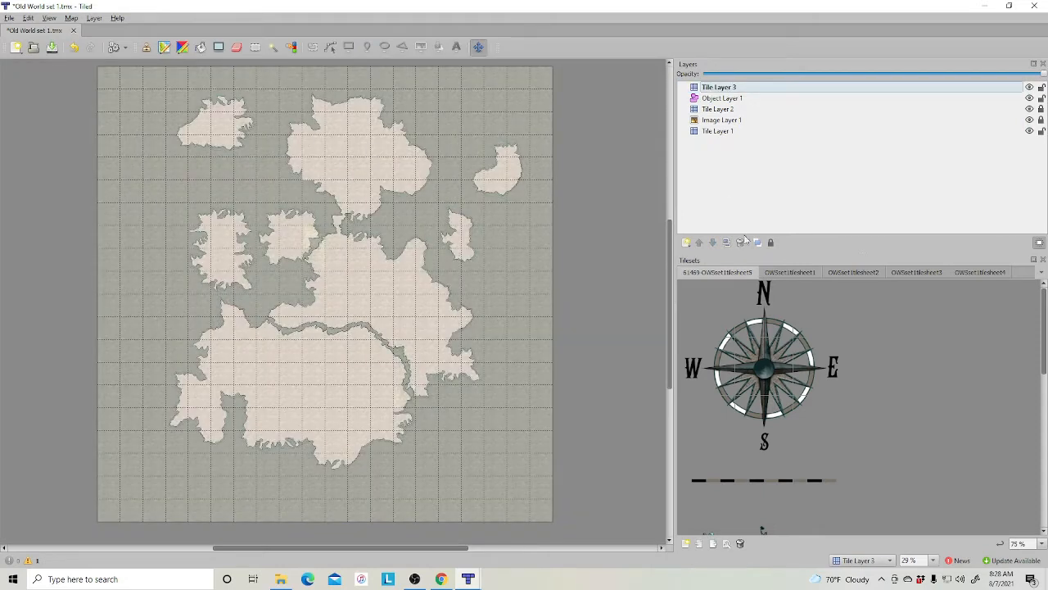
Stamp the full compass rose from the tileset onto Tile Layer 3, in the open sea southeast of the main landmass.
left_click_drag(703, 309, 821, 427)
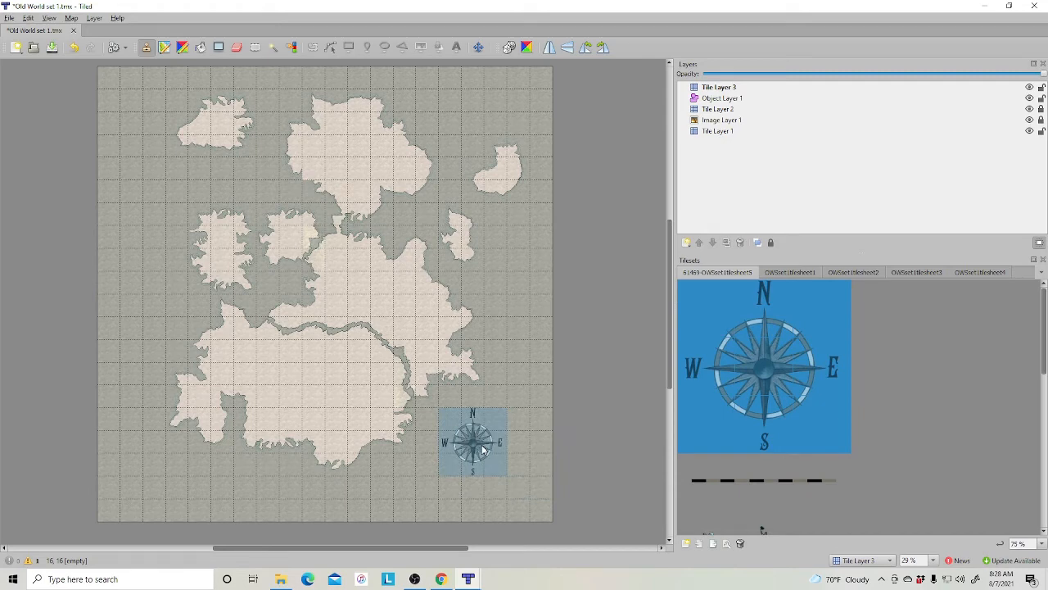
left_click(506, 448)
key("ctrl+z")
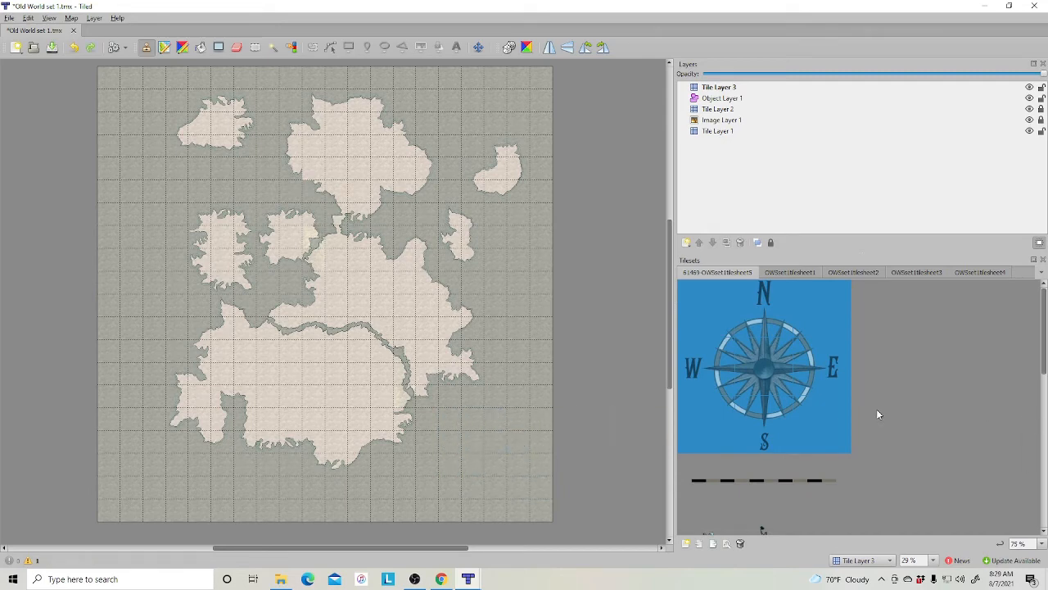
left_click(478, 443)
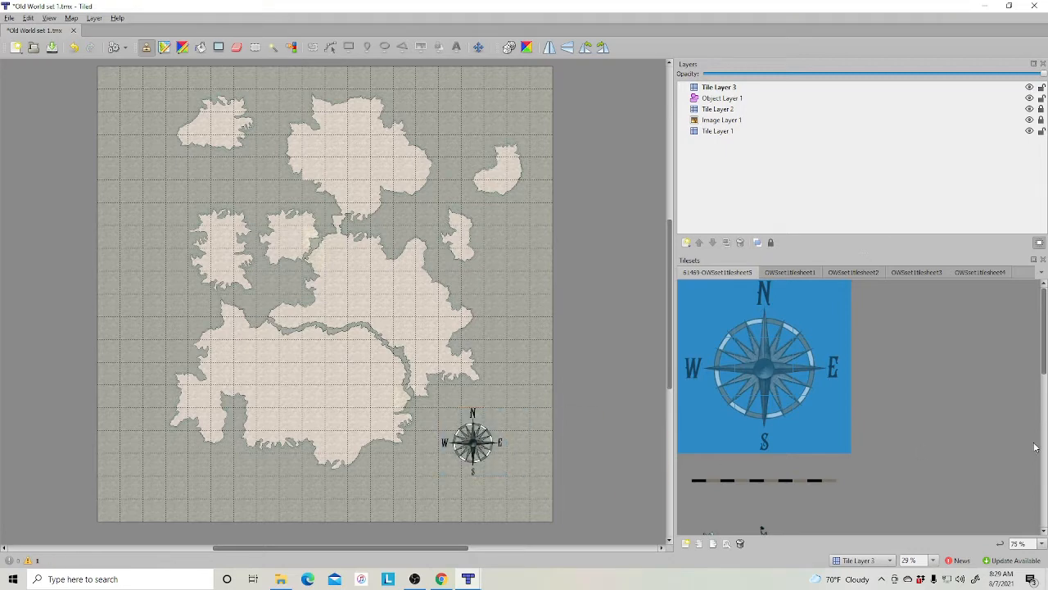
Stamp the dashed scale bar tiles directly beneath the compass rose on Tile Layer 3.
left_click_drag(686, 480, 850, 483)
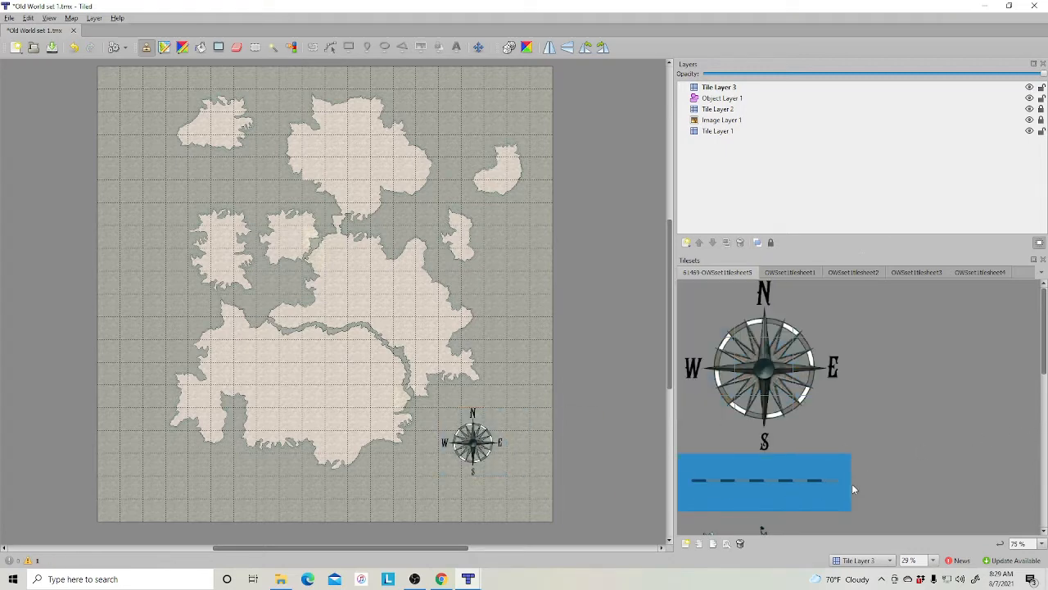
left_click(478, 500)
scroll(906, 431, "down", 5)
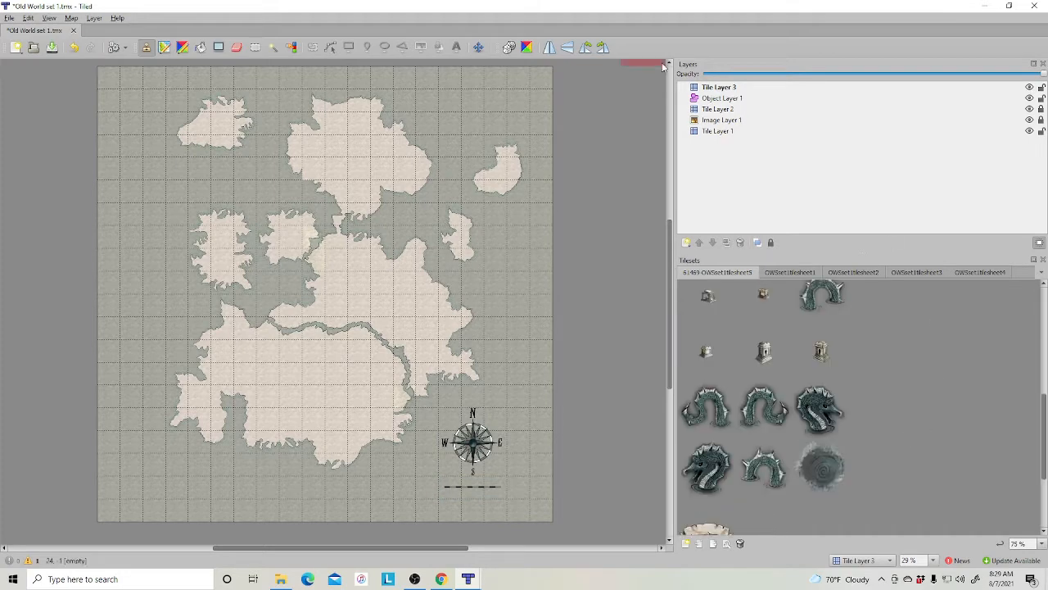
Make Object Layer 1 the active layer and activate the Insert Text tool.
left_click(721, 89)
left_click(722, 98)
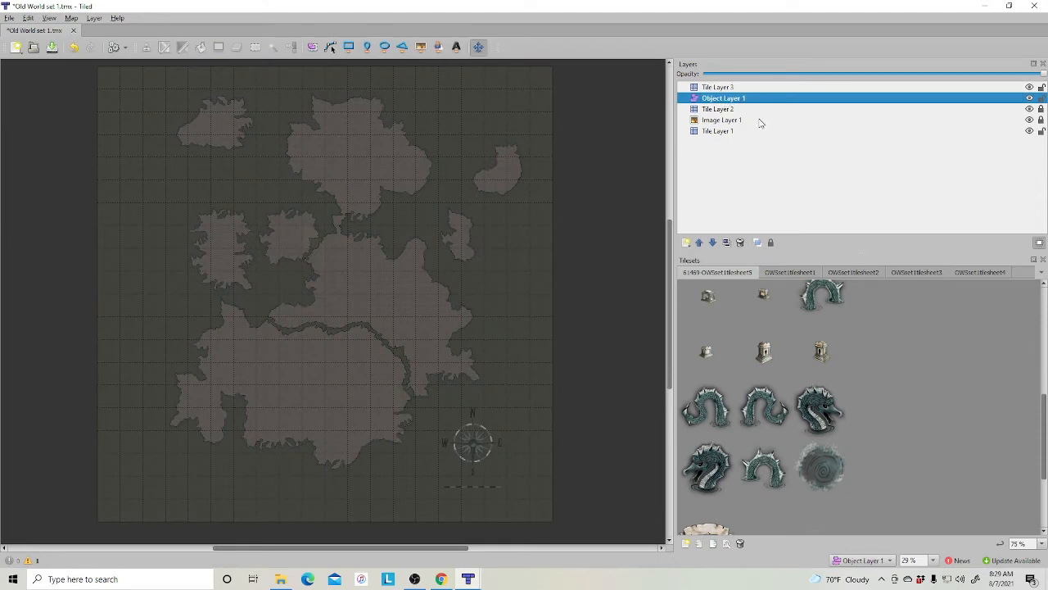
left_click(456, 48)
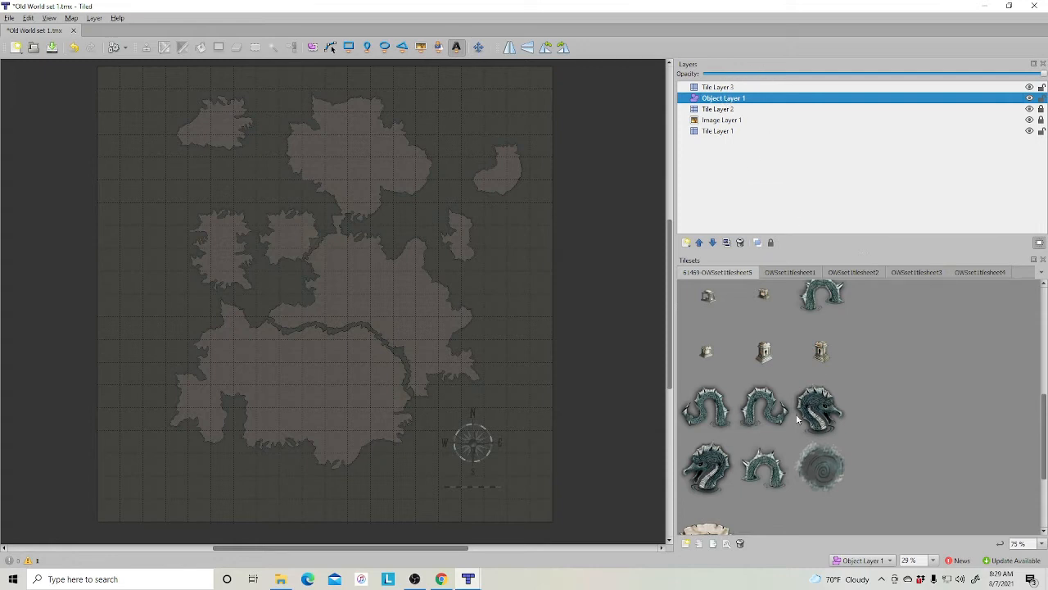
Switch to the OWSset1tilesheet4 tileset and bring its forest and mountain tiles into view.
scroll(739, 435, "down", 10)
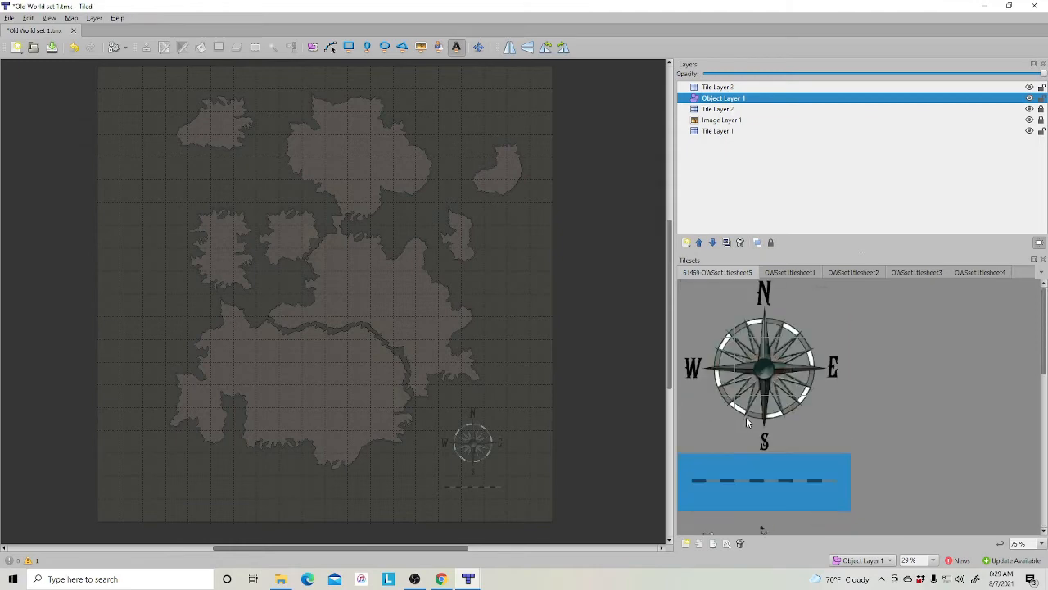
left_click(980, 273)
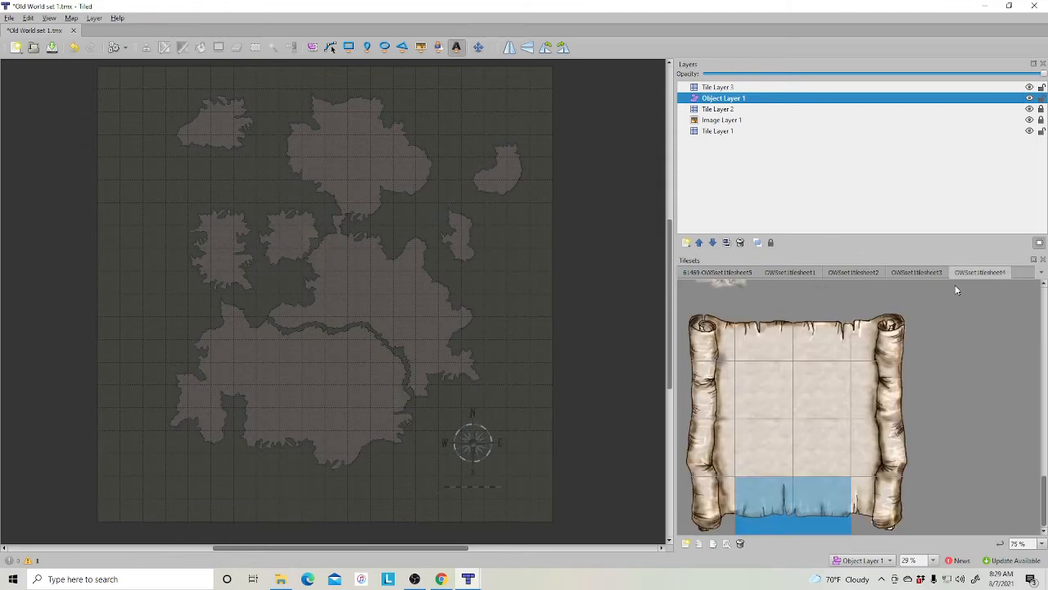
scroll(813, 364, "down", 10)
scroll(813, 363, "up", 3)
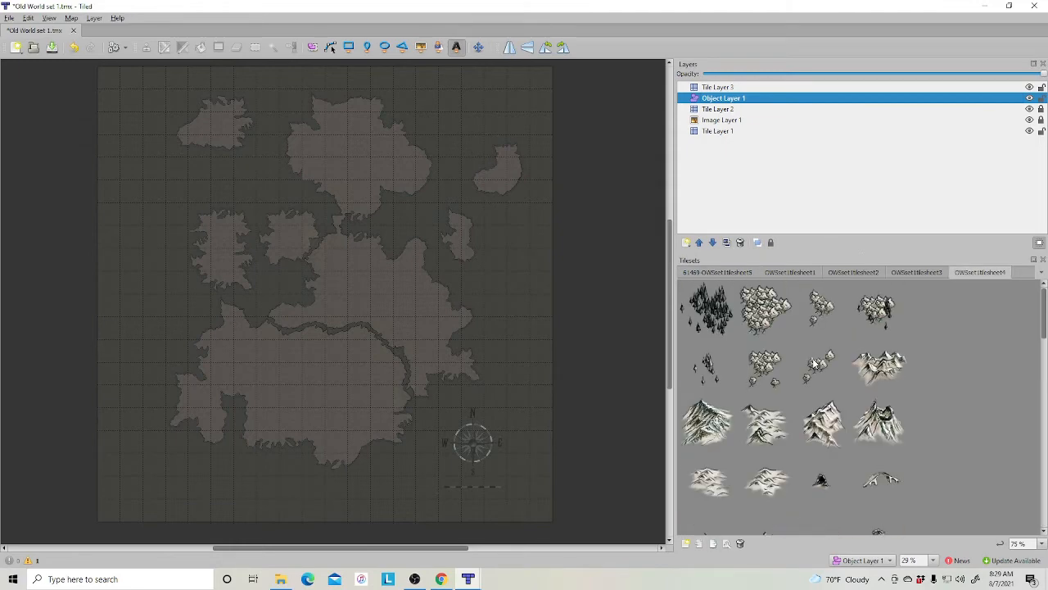
Insert the large pointed mountain tile as an object on the eastern half of the central landmass.
left_click(707, 416)
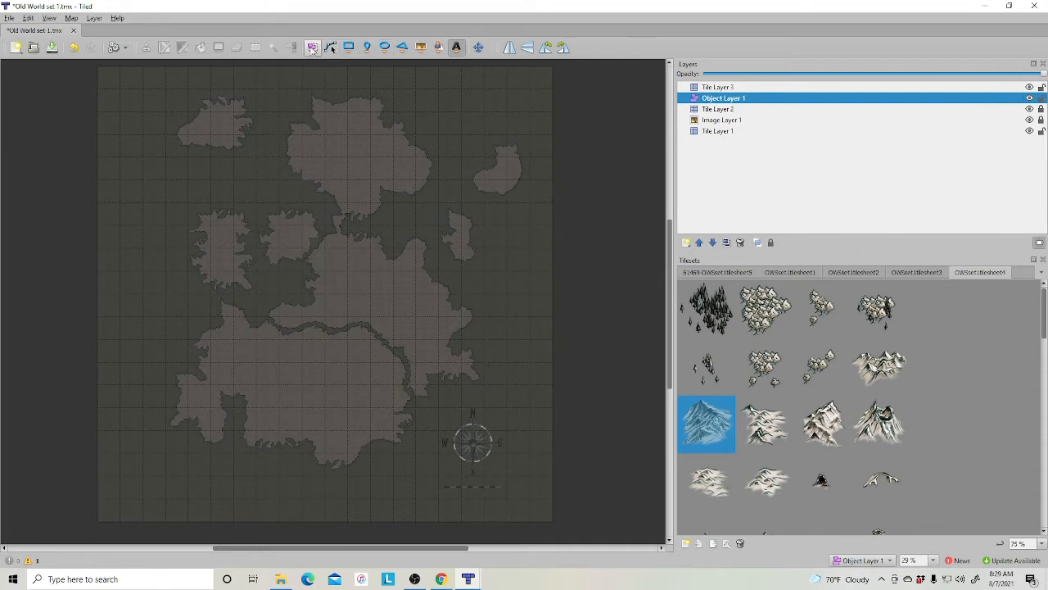
left_click(314, 47)
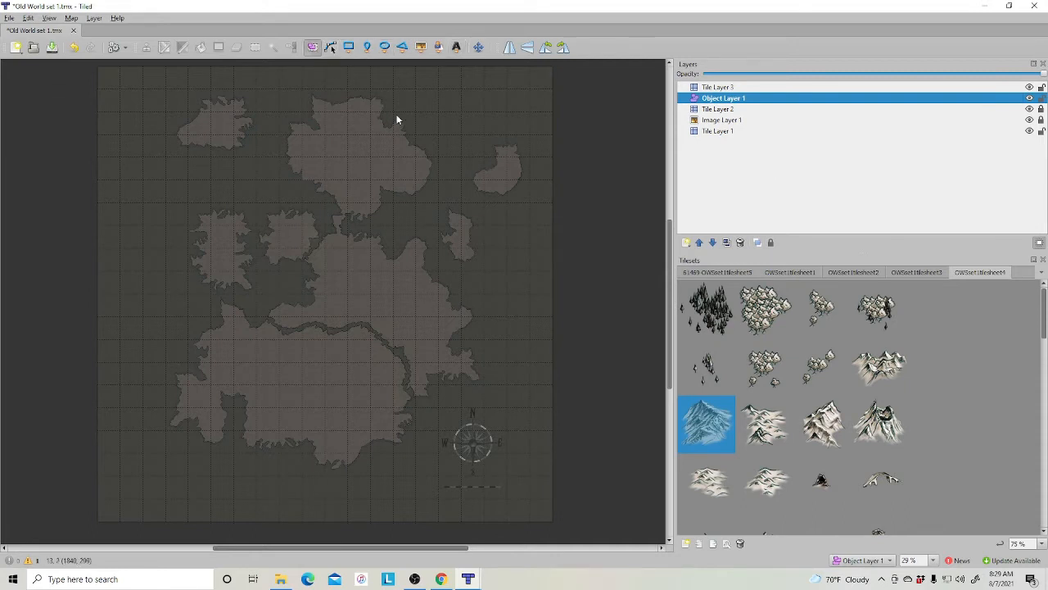
left_click(420, 48)
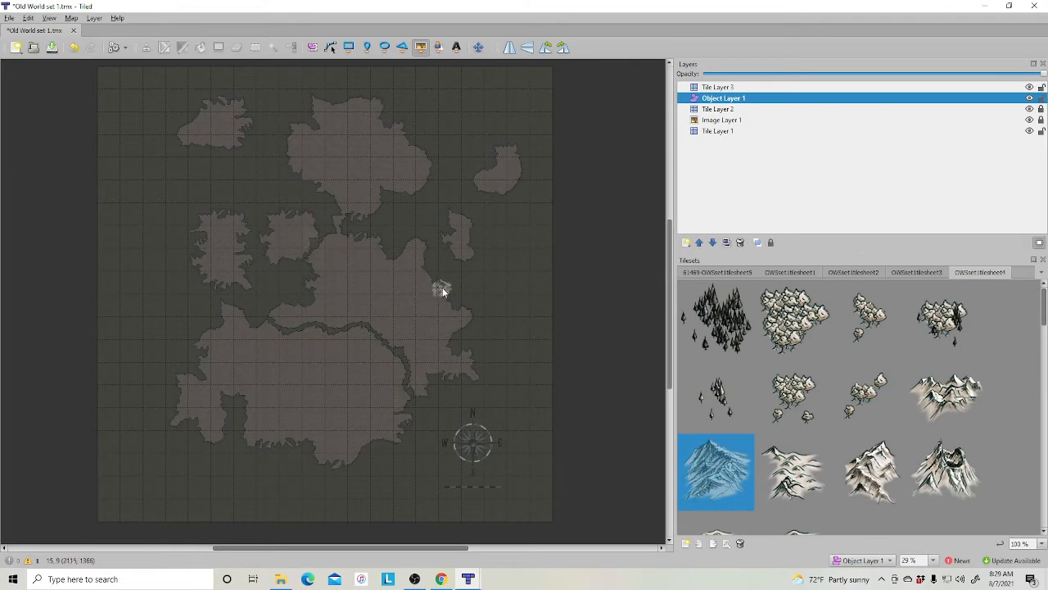
left_click(401, 301)
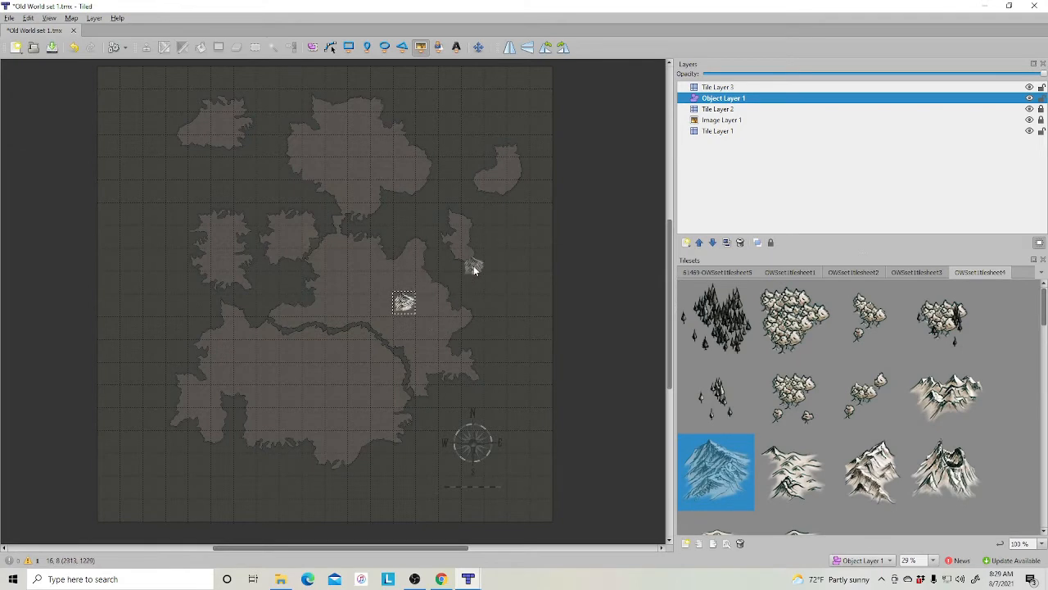
Delete the mountain object just placed on the central landmass.
scroll(474, 267, "up", 1, "ctrl")
scroll(468, 269, "up", 1, "ctrl")
scroll(480, 270, "up", 1, "ctrl")
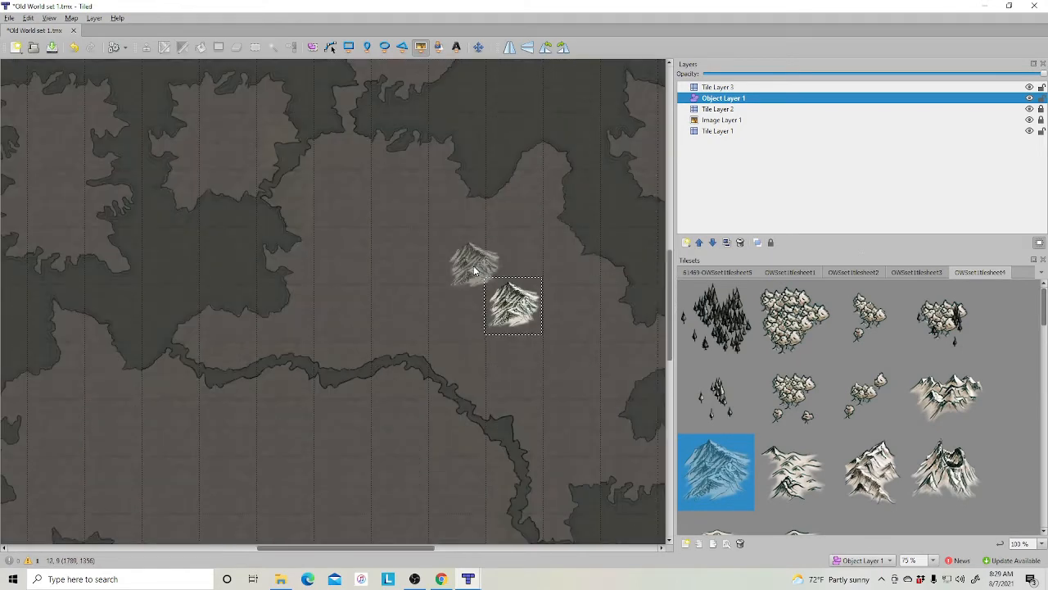
scroll(461, 295, "down", 3)
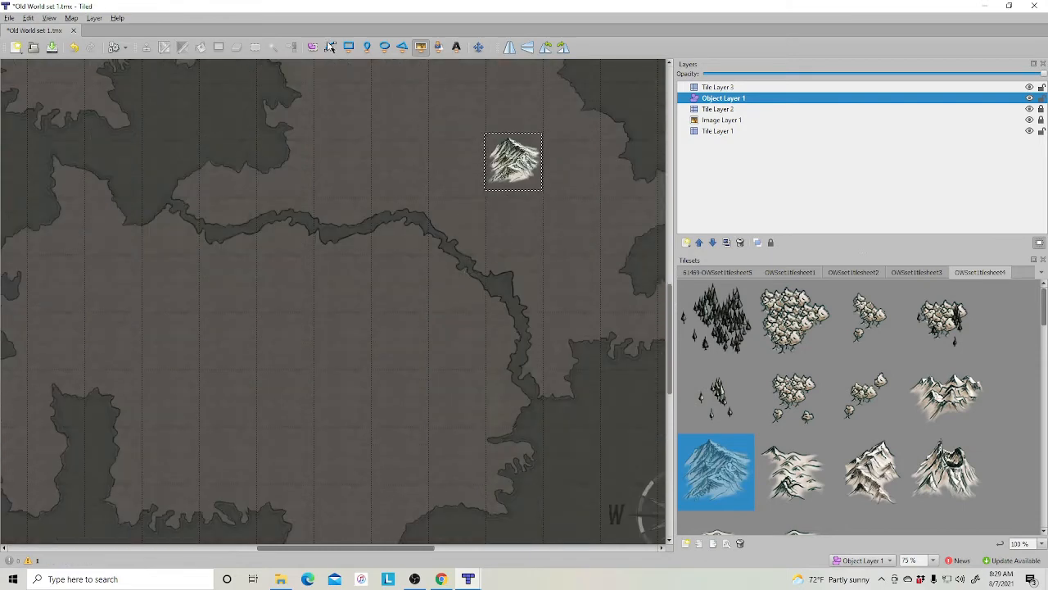
left_click(312, 47)
left_click(515, 161)
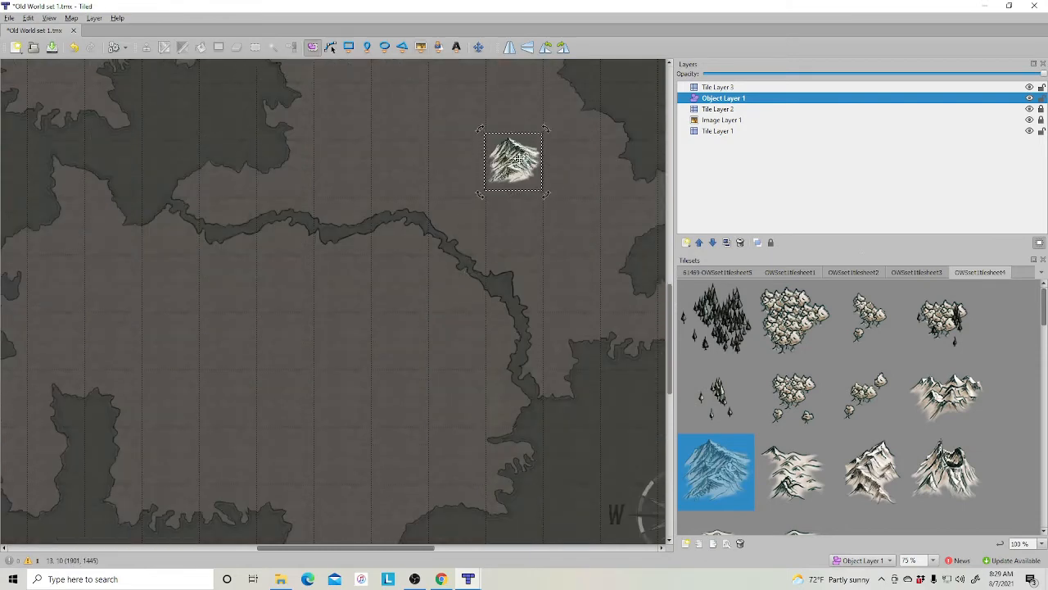
key("Delete")
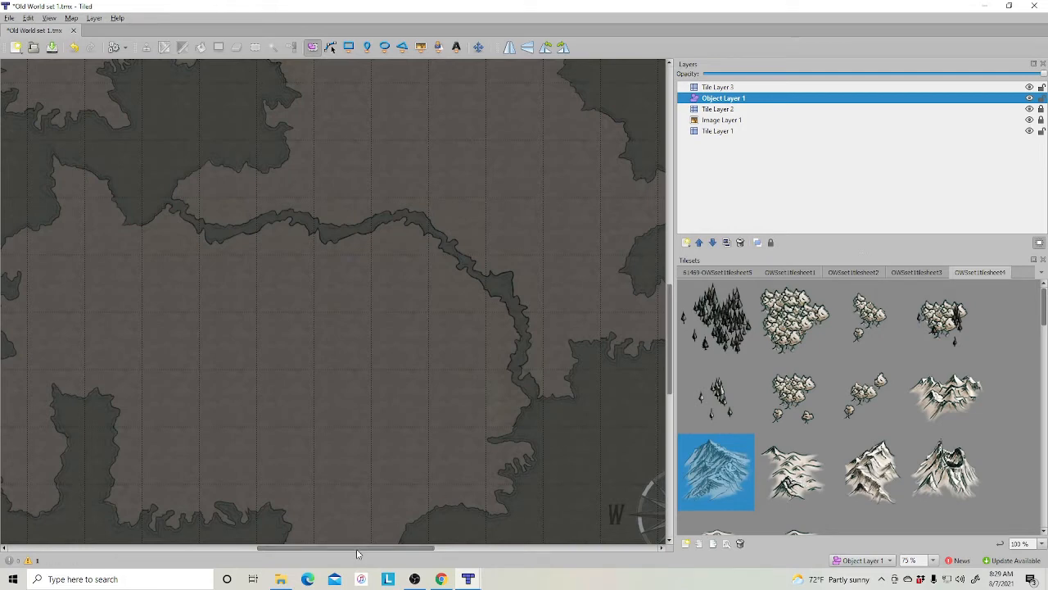
Insert the pale rugged mountain tile as an object at the base of the southern peninsula, just east of the river mouth.
left_click_drag(358, 548, 390, 557)
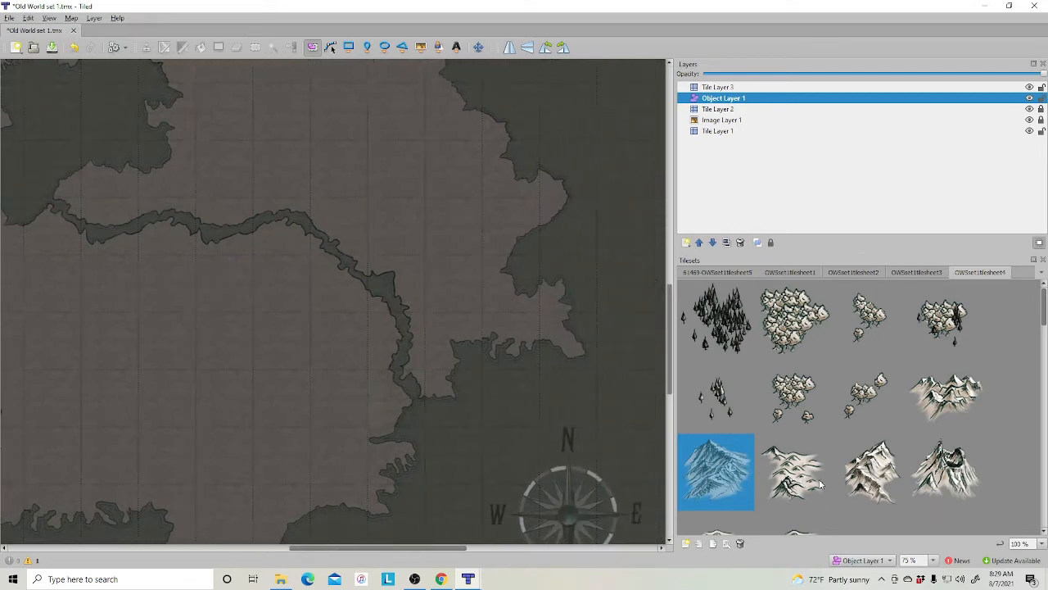
left_click(874, 487)
left_click(420, 47)
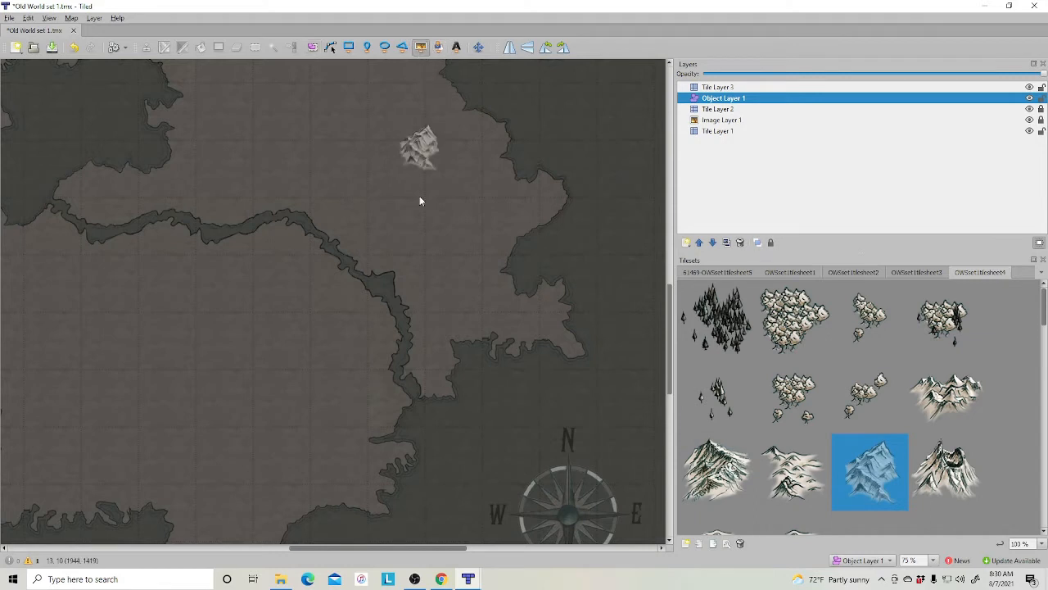
left_click(435, 334)
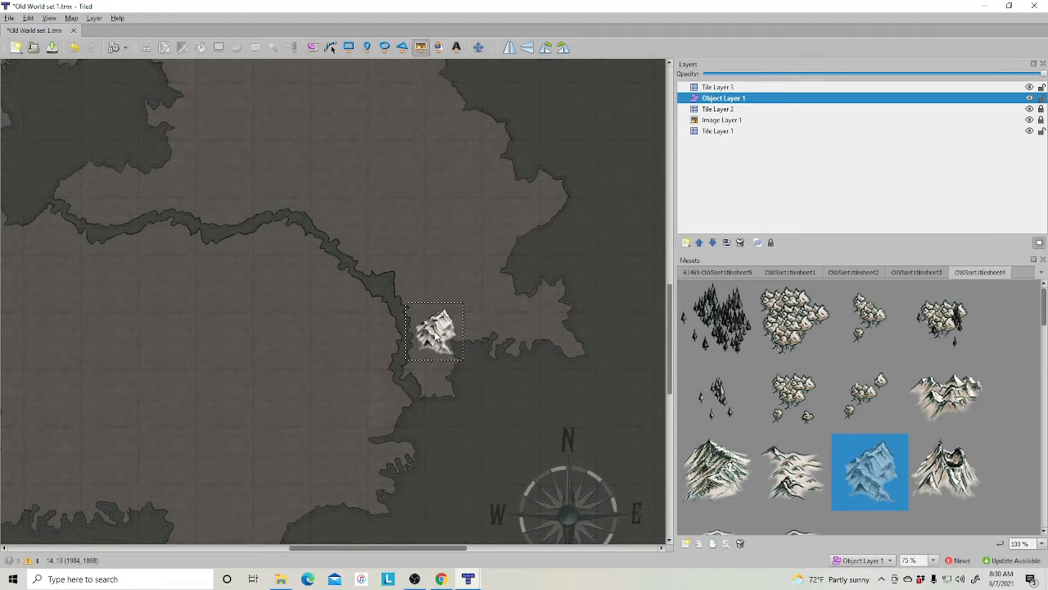
Place four overlapping large pointed mountain objects running north and then northwest from the rugged mountain to form a range.
left_click(720, 450)
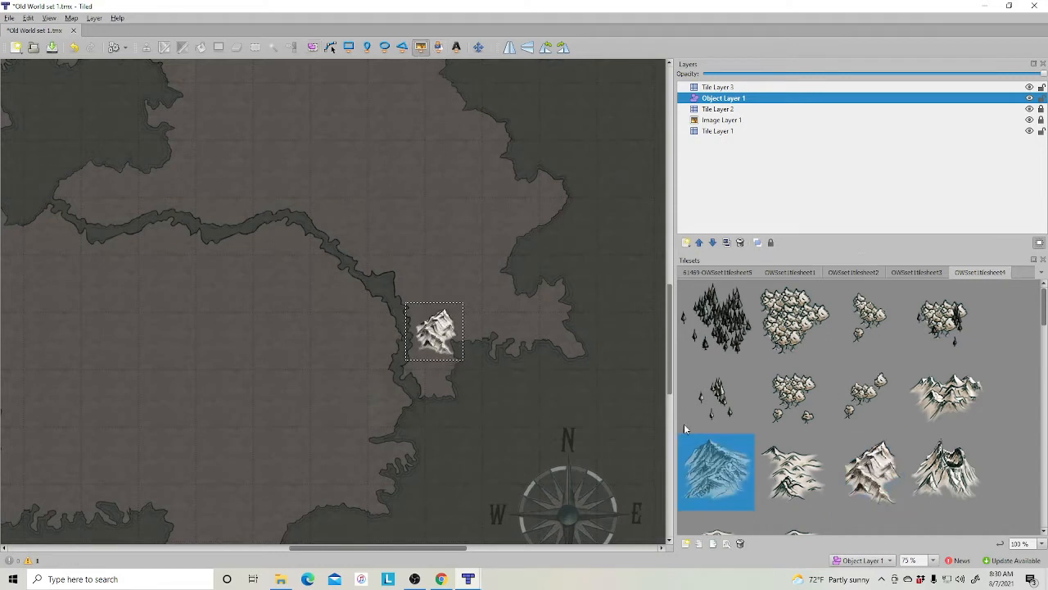
left_click(450, 303)
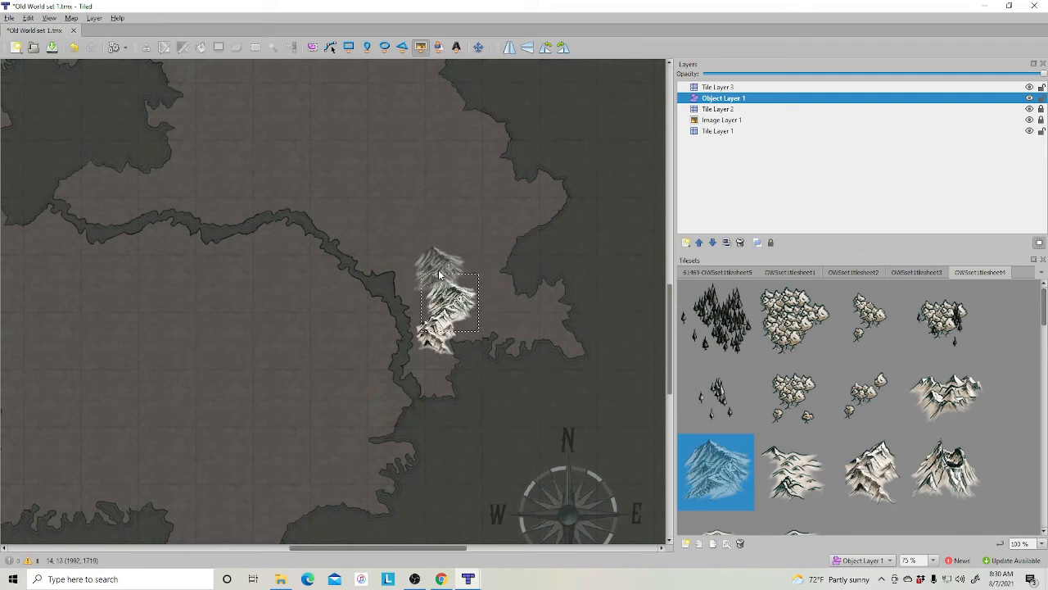
left_click(440, 272)
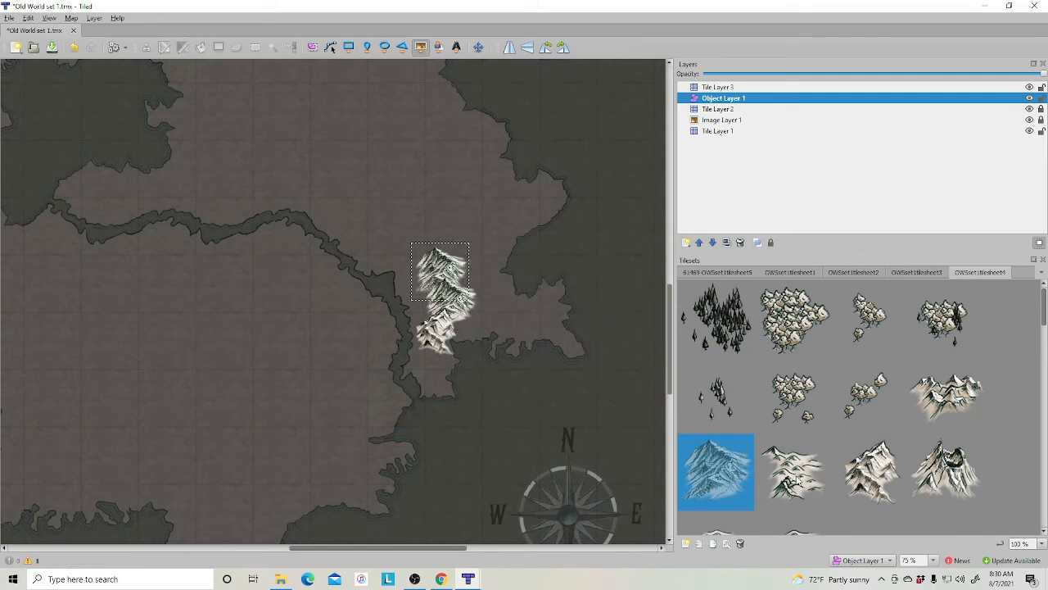
left_click(420, 258)
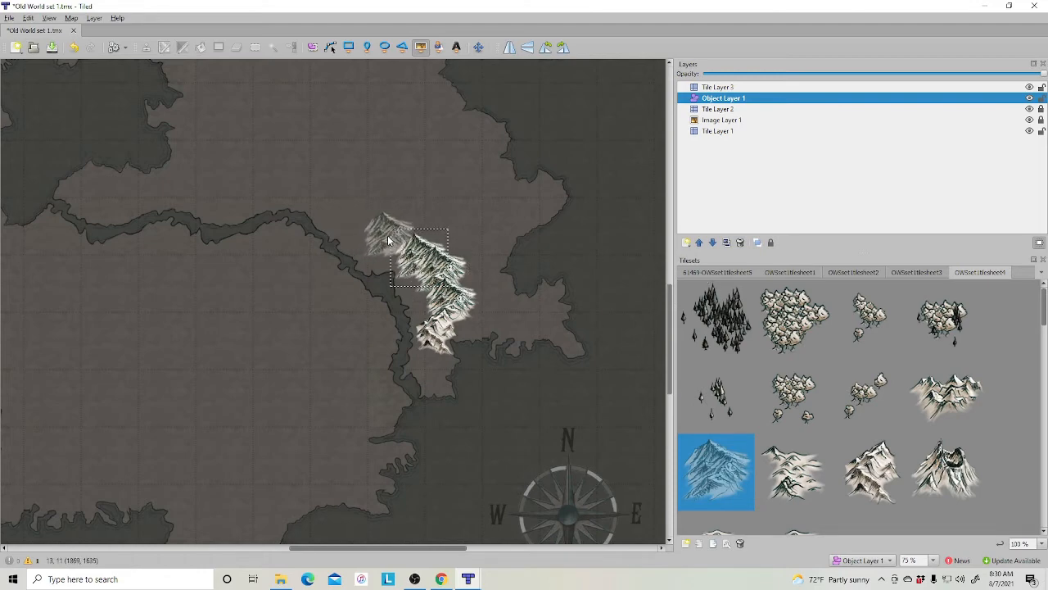
left_click(390, 239)
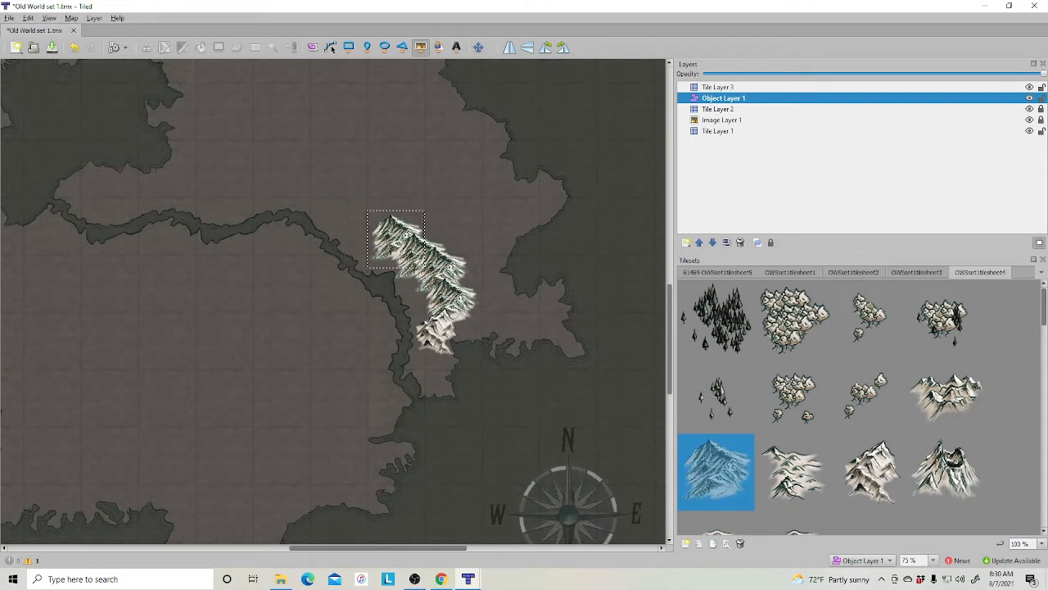
Branch the range northward with a low ridge mountain object northeast of its middle and a rugged mountain object above that.
left_click(792, 472)
left_click(463, 241)
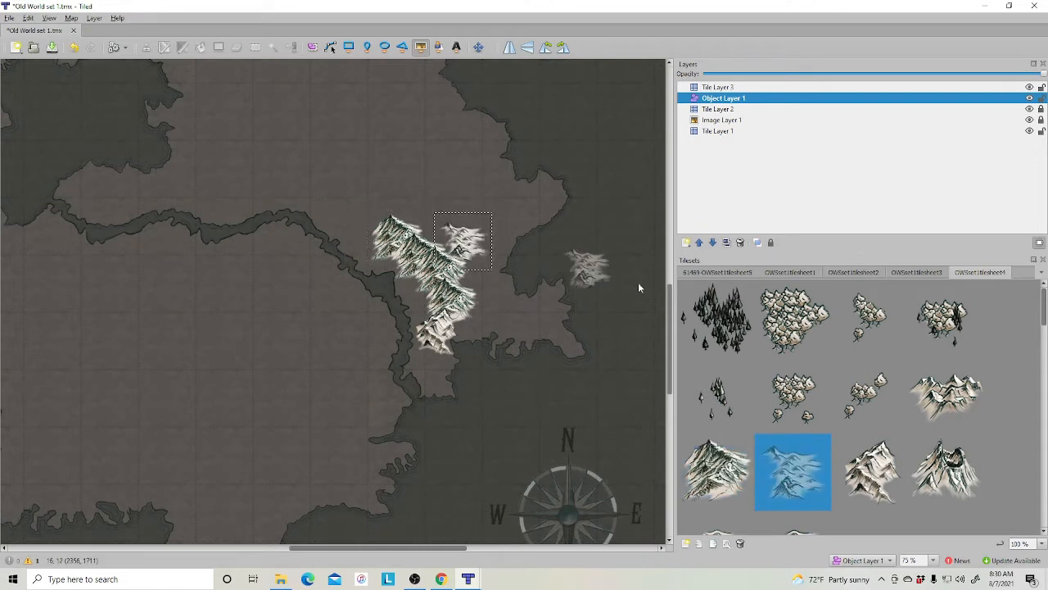
key("Right")
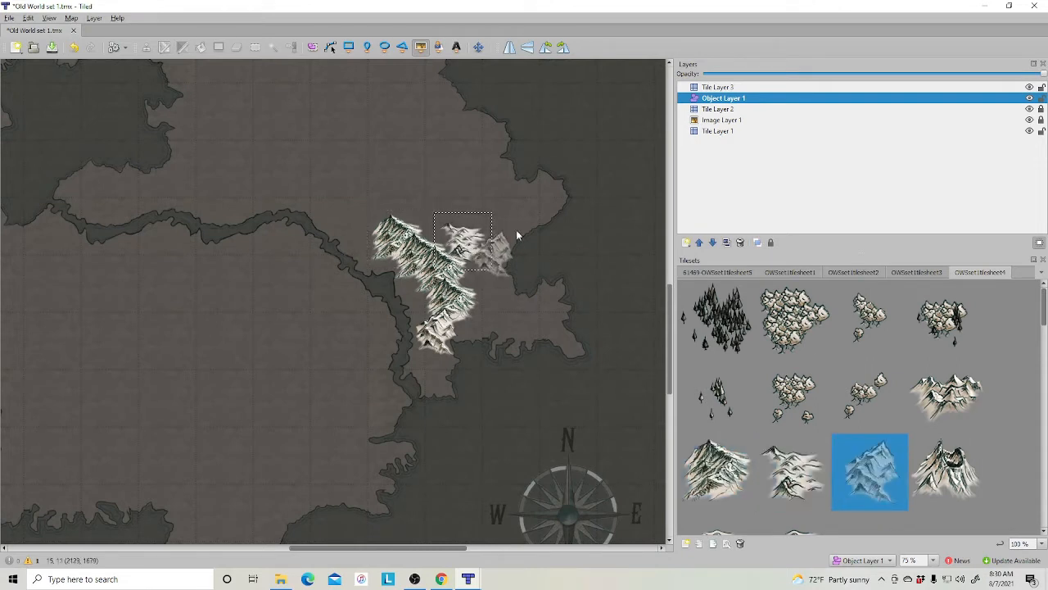
left_click(451, 208)
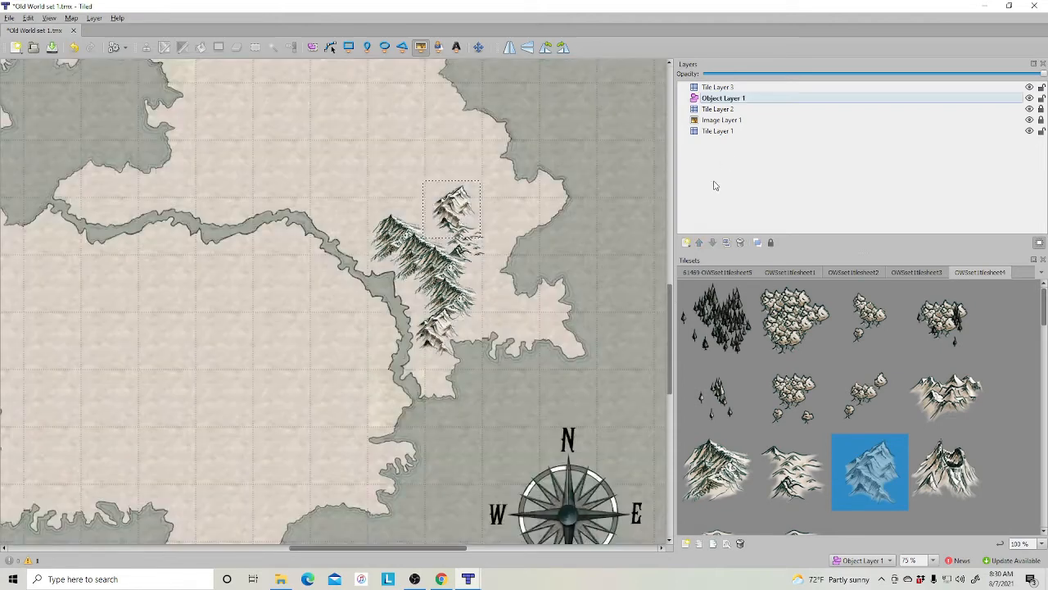
Add a new tile layer with the default name directly above Object Layer 1.
right_click(716, 185)
mouse_move(739, 189)
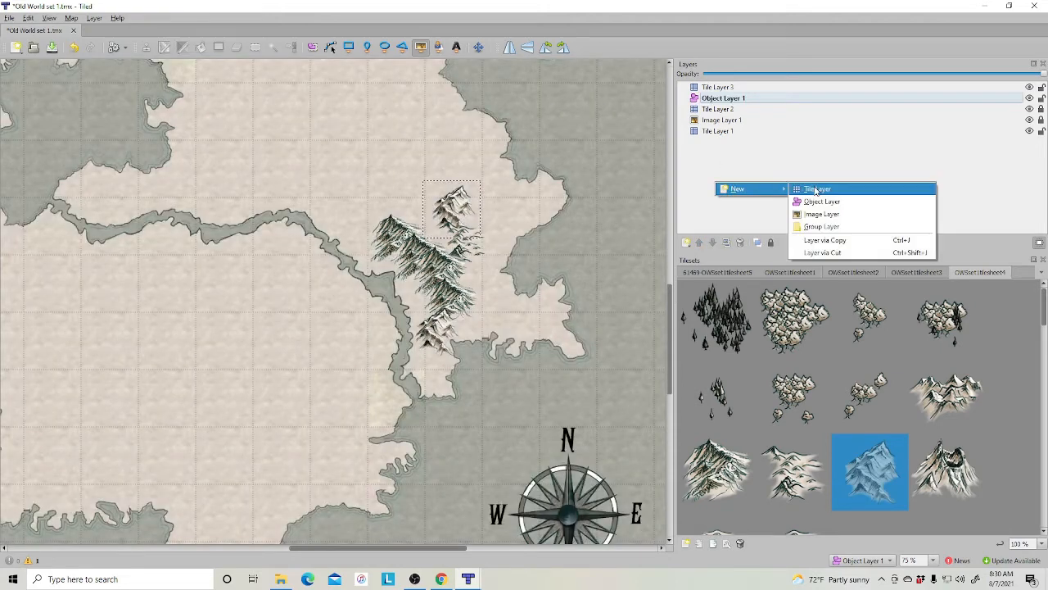
left_click(816, 189)
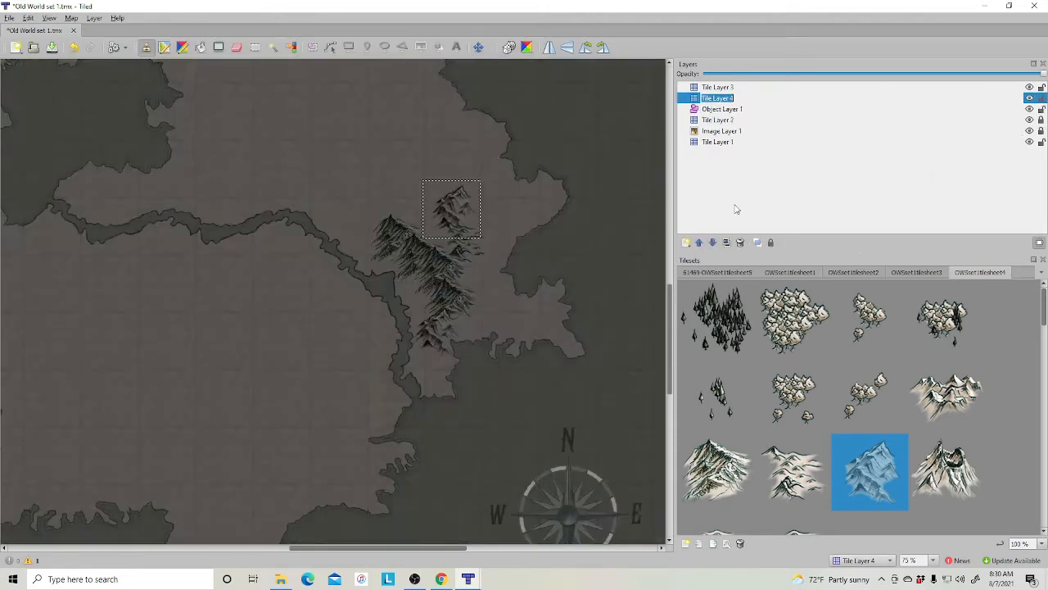
Stamp five large pointed mountain tiles in a vertical column west of the range on Tile Layer 4.
left_click(717, 473)
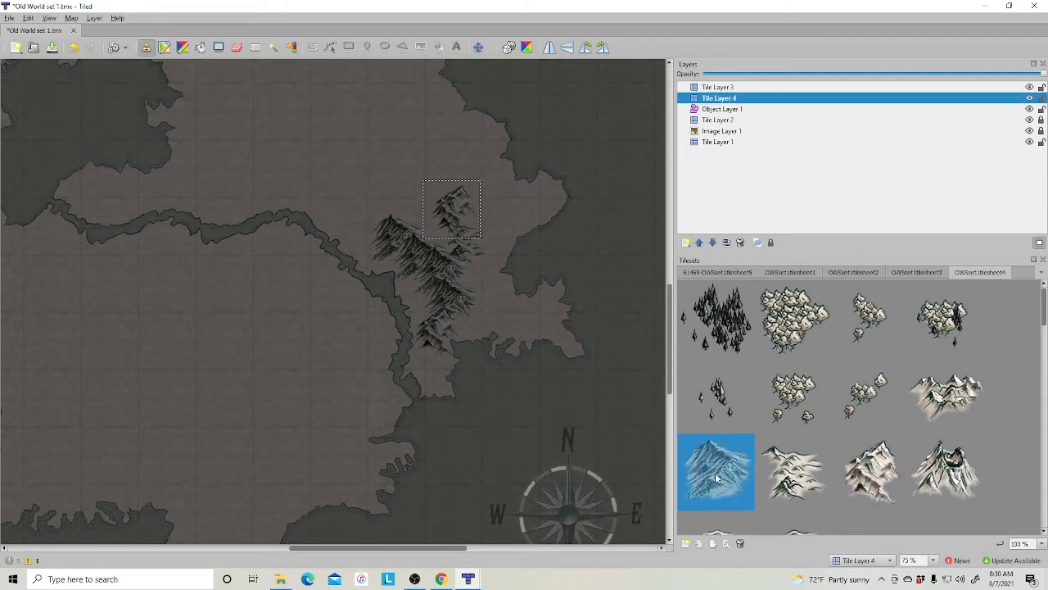
left_click(336, 135)
left_click(336, 195)
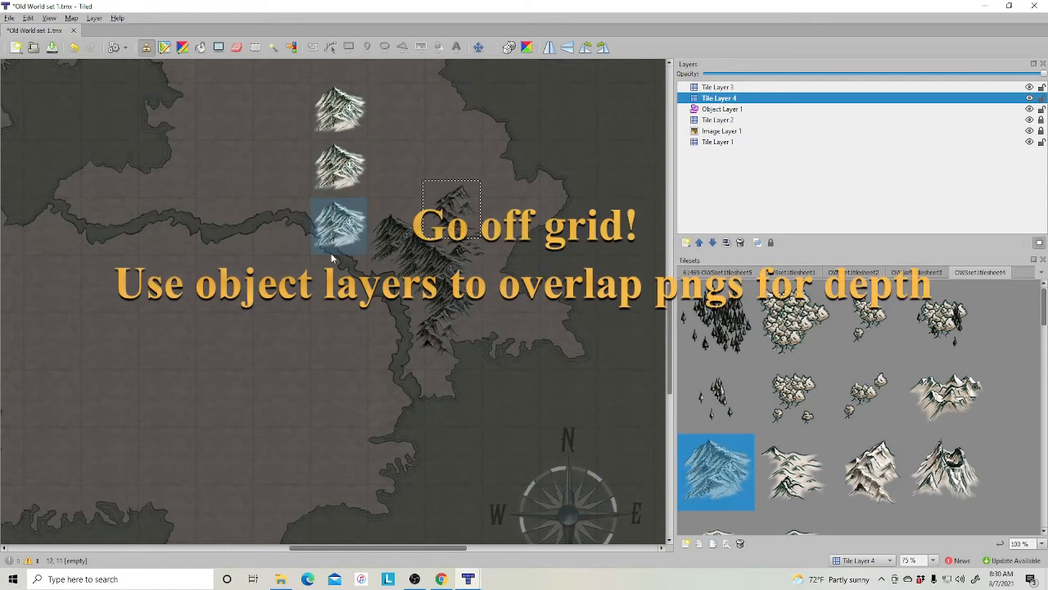
left_click(332, 250)
left_click(338, 287)
left_click(342, 385)
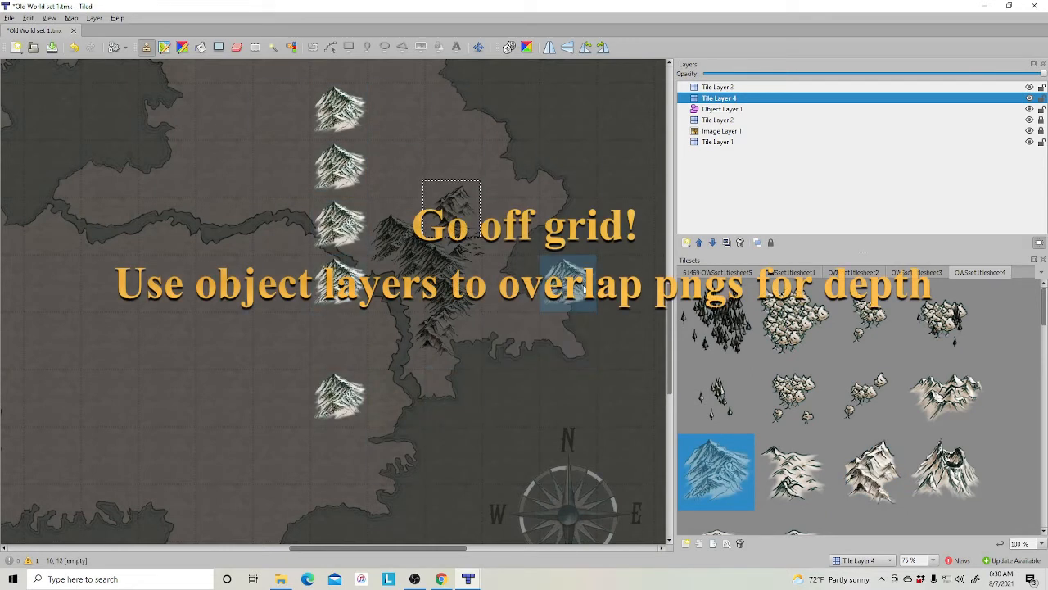
Undo the five mountain stamps and delete Tile Layer 4.
key("ctrl+z")
key("ctrl+z")
key("ctrl+z")
key("ctrl+z")
key("ctrl+z")
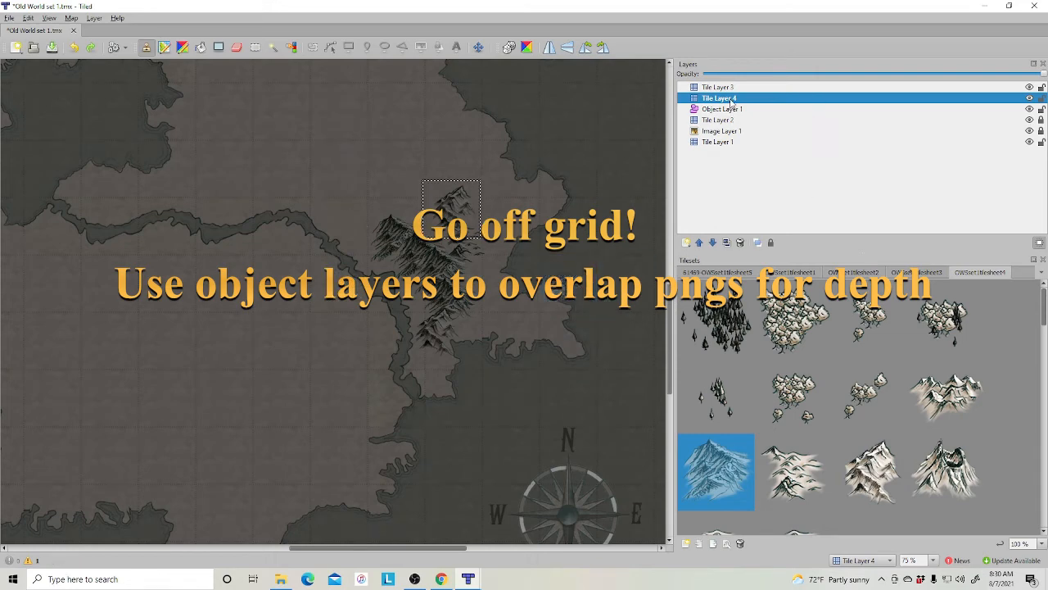
left_click(739, 242)
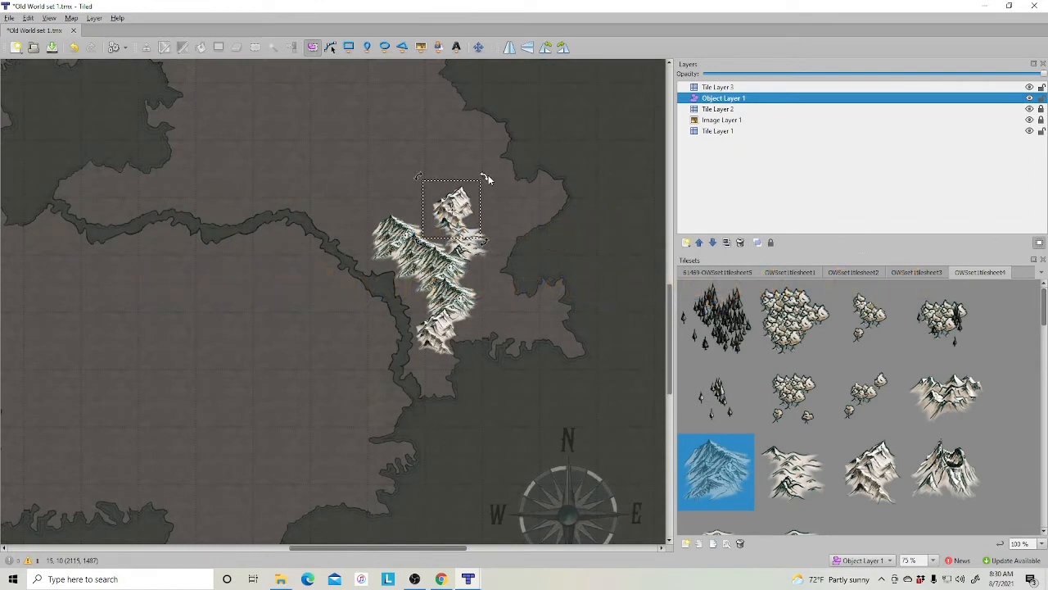
Rotate the northernmost rugged mountain object slightly clockwise and deselect it.
left_click_drag(485, 177, 477, 213)
left_click(544, 208)
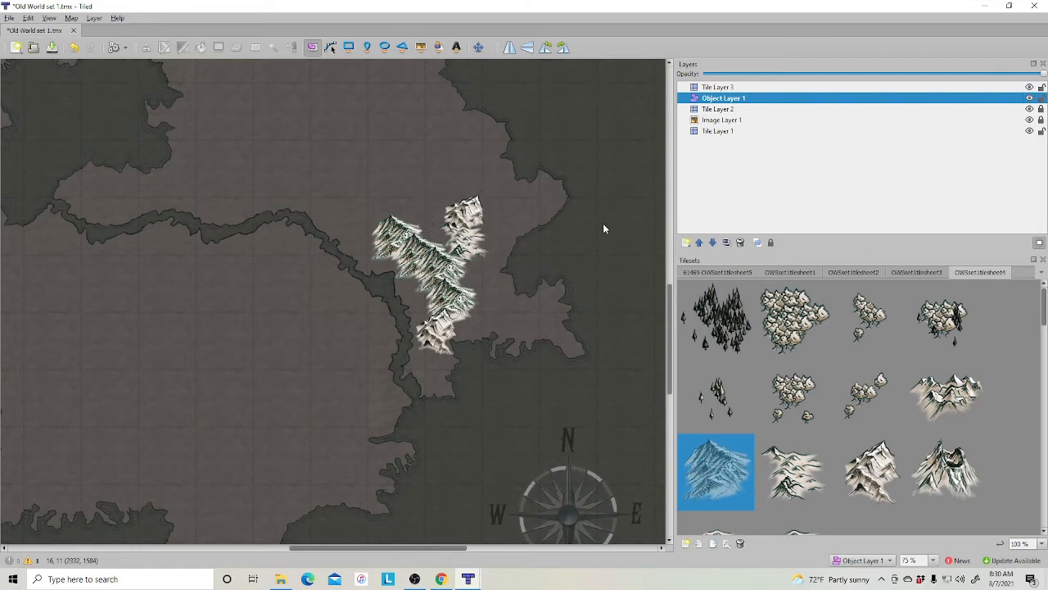
Extend the northern branch east toward the coast with a wide multi-peak mountain object and an overlapping low ridge object.
left_click(944, 405)
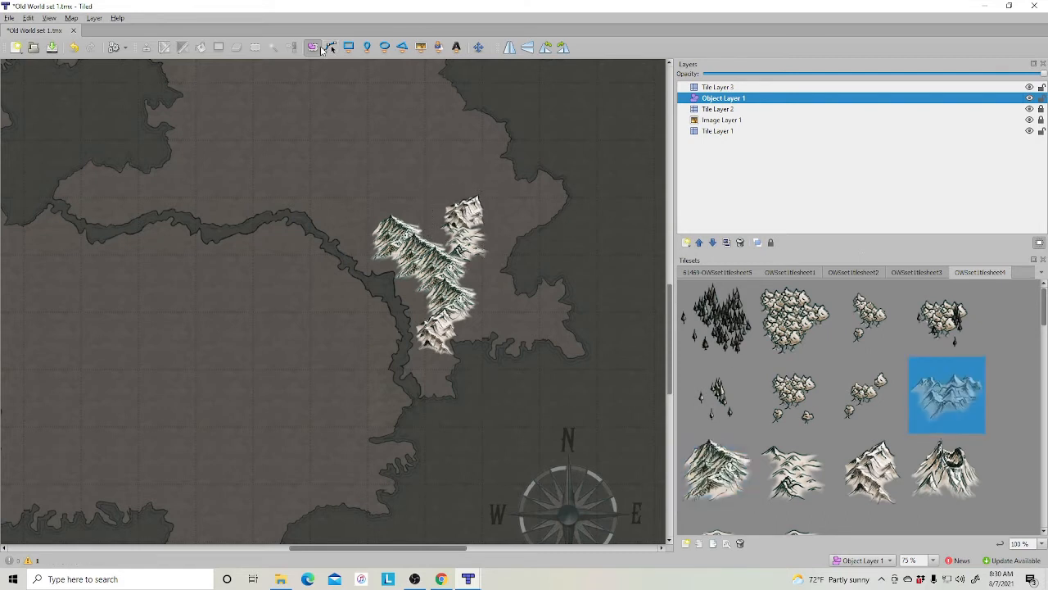
left_click(421, 48)
left_click(496, 207)
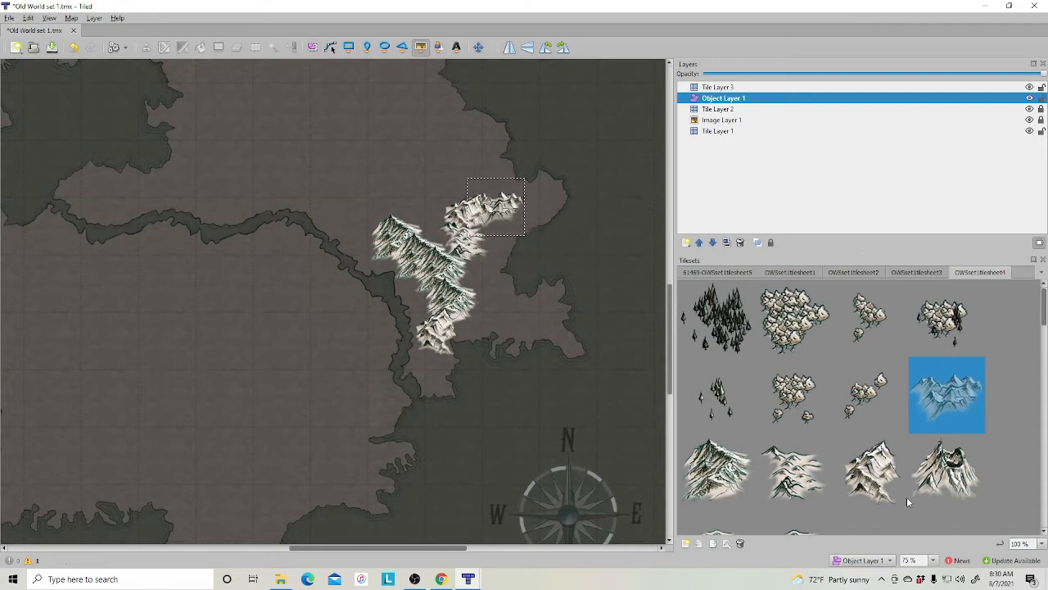
left_click(793, 472)
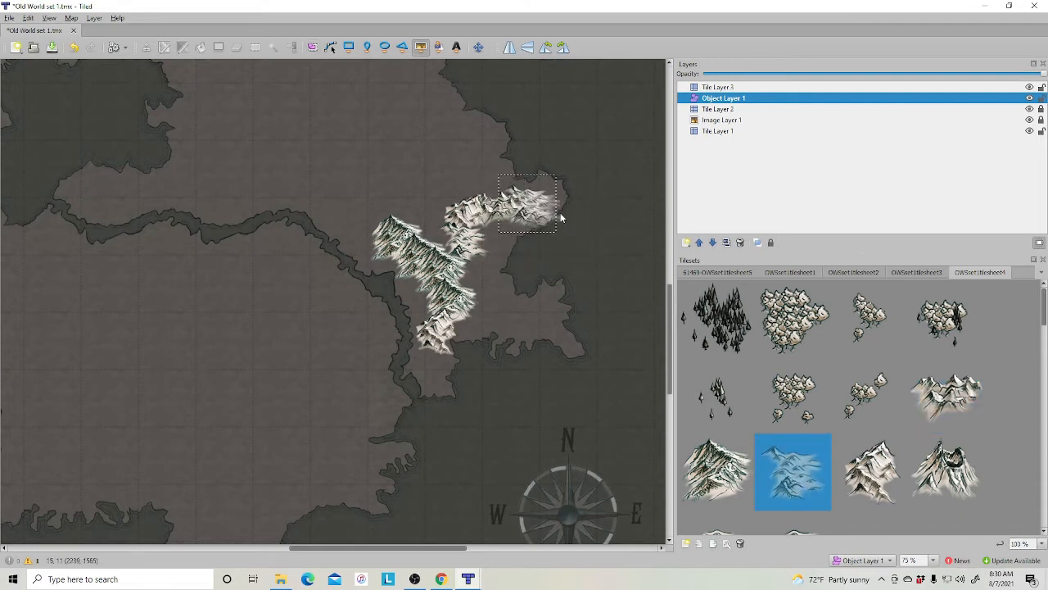
left_click(527, 203)
Insert the rounded snowy hills tile as an object just east of the middle of the mountain range.
scroll(848, 431, "down", 3)
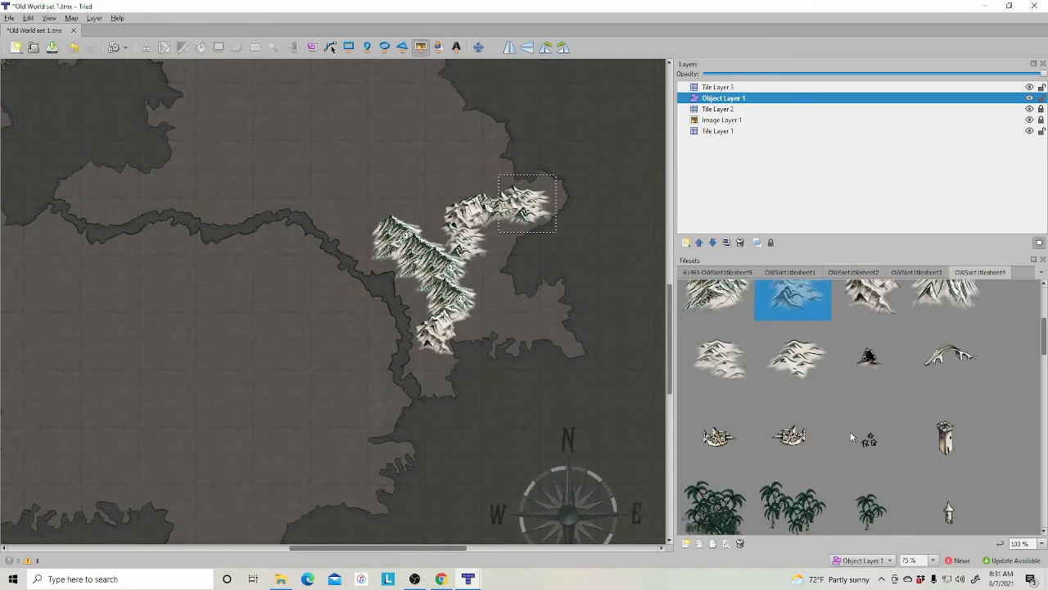
left_click(717, 359)
left_click(482, 278)
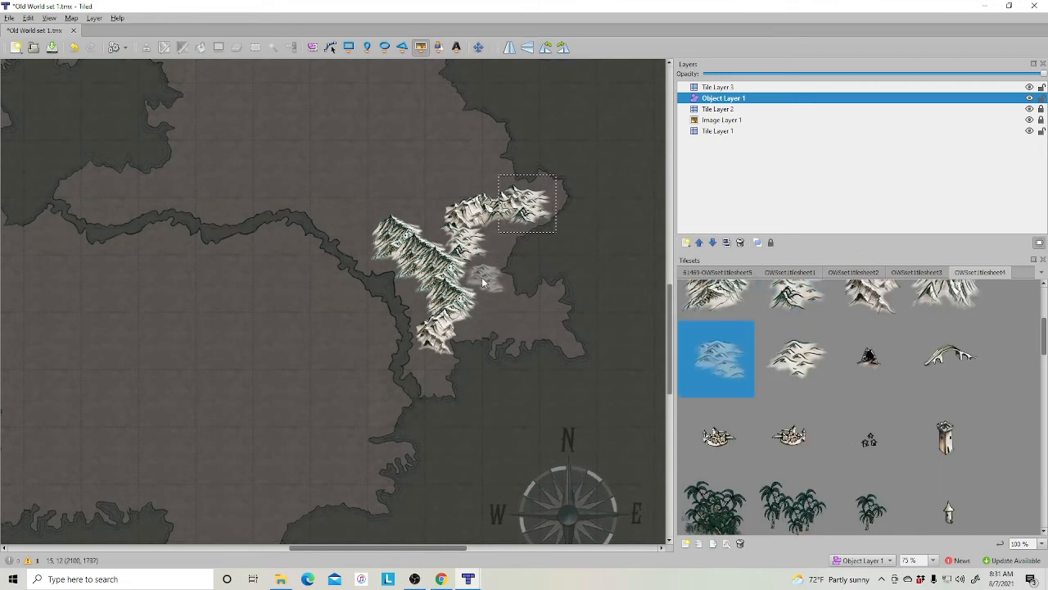
Insert two pointed snowy hills objects on the east side of the range, one above and one below the rounded hills.
left_click(793, 358)
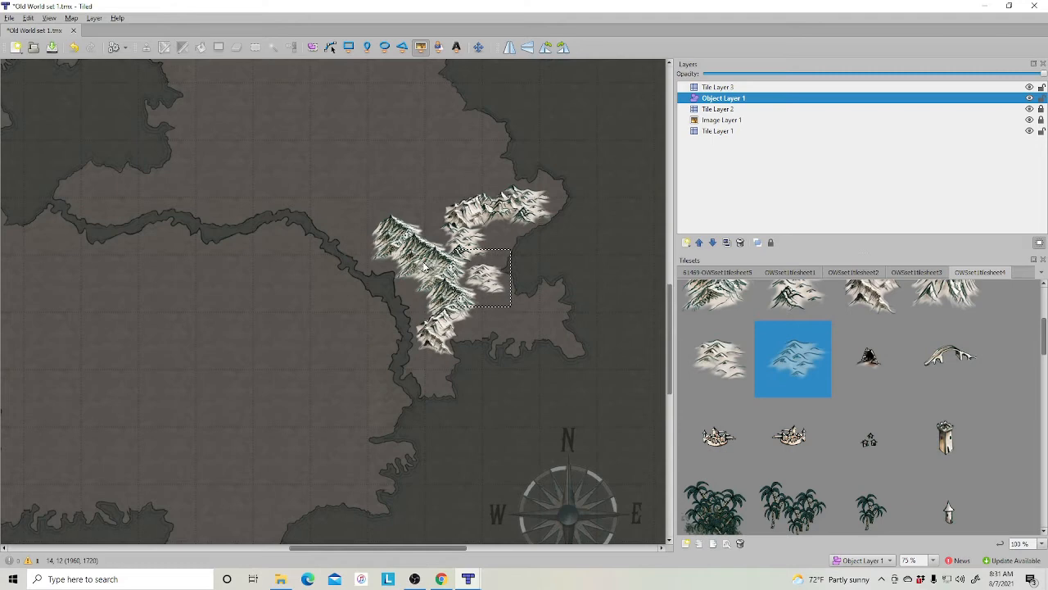
left_click(491, 243)
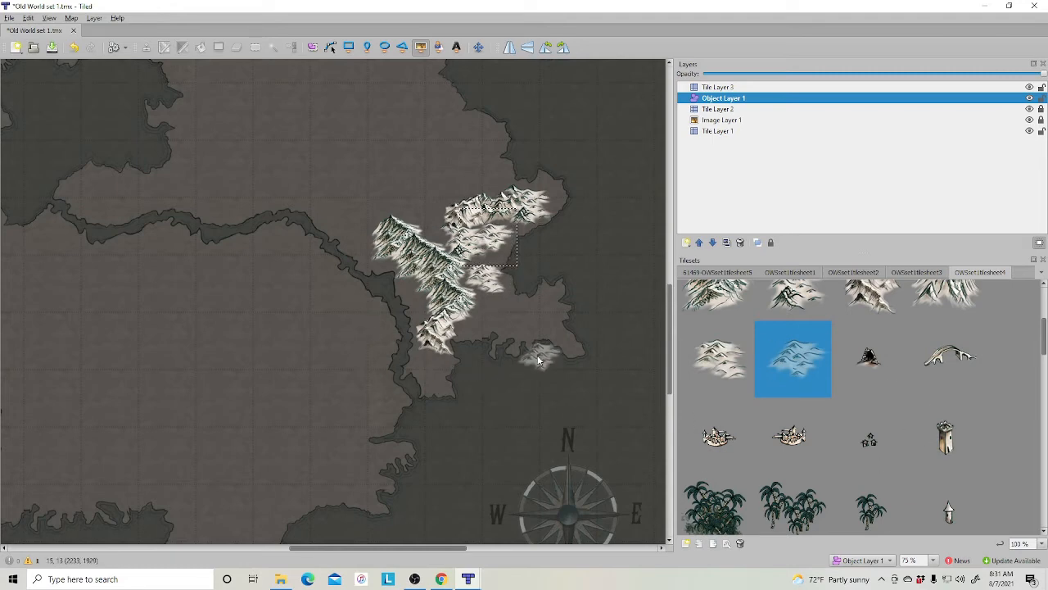
left_click(484, 311)
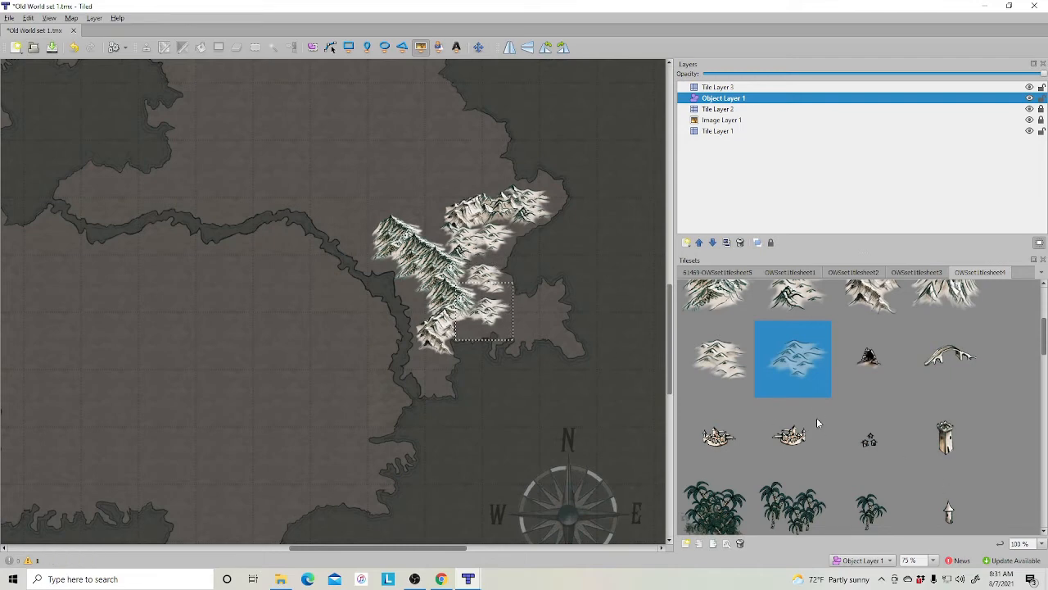
Extend the range's upper western end northwest with a large triangular mountain object and an overlapping low ridge object above it.
scroll(816, 413, "up", 2)
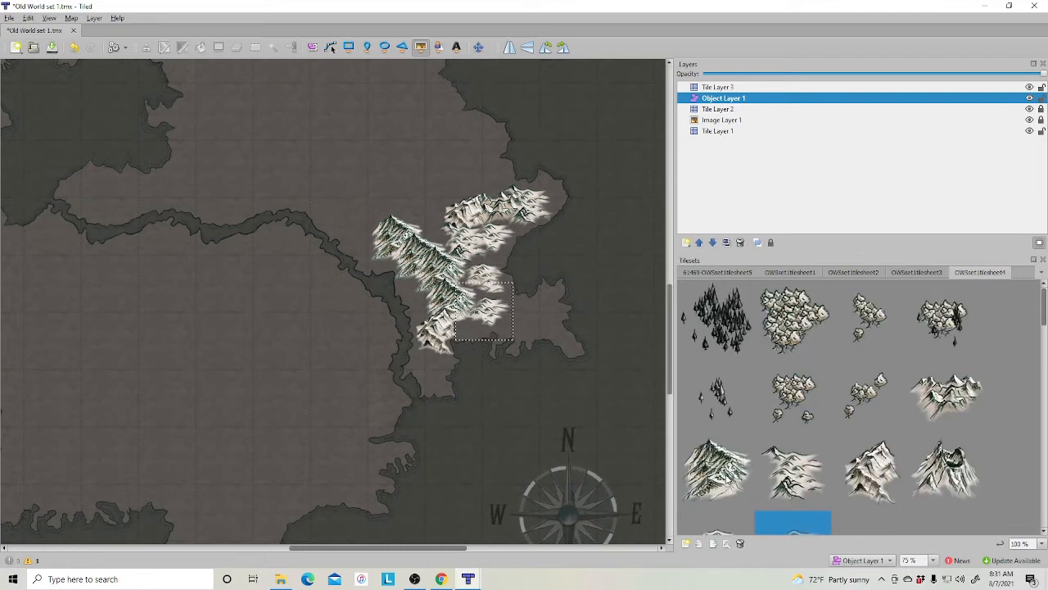
left_click(947, 395)
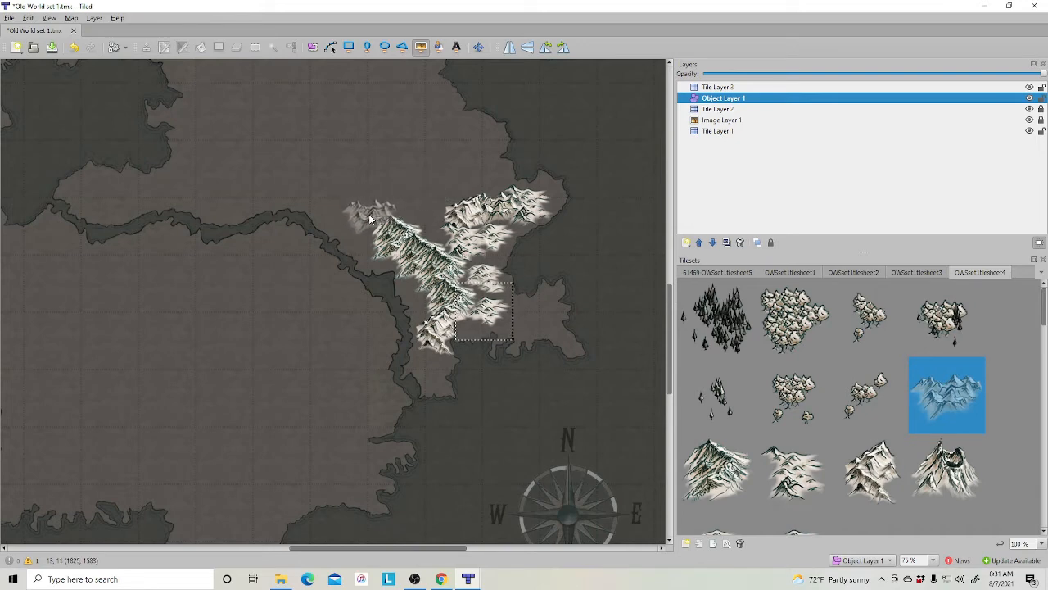
left_click(713, 483)
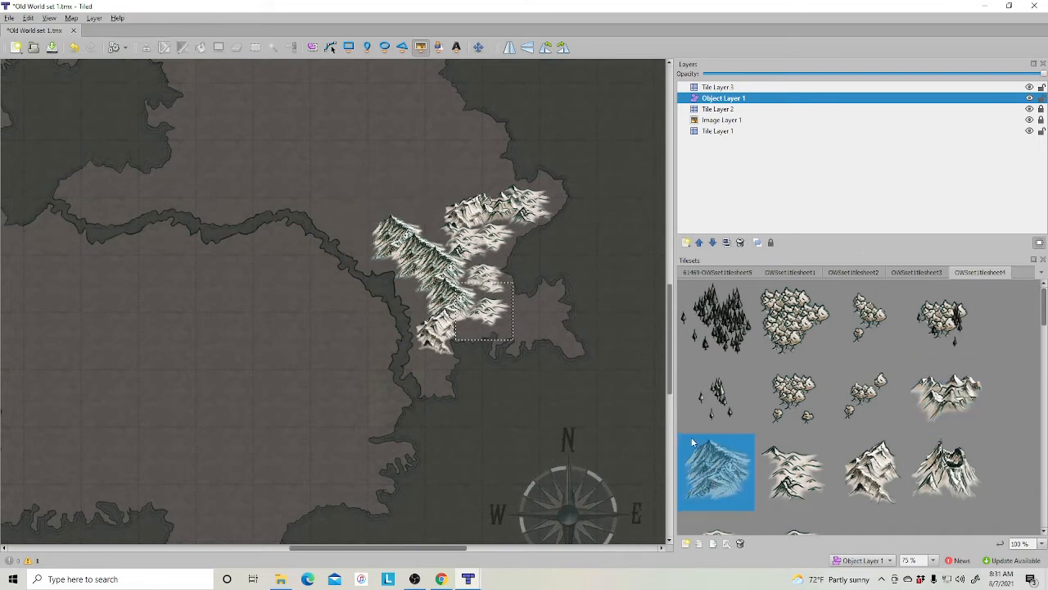
left_click(368, 227)
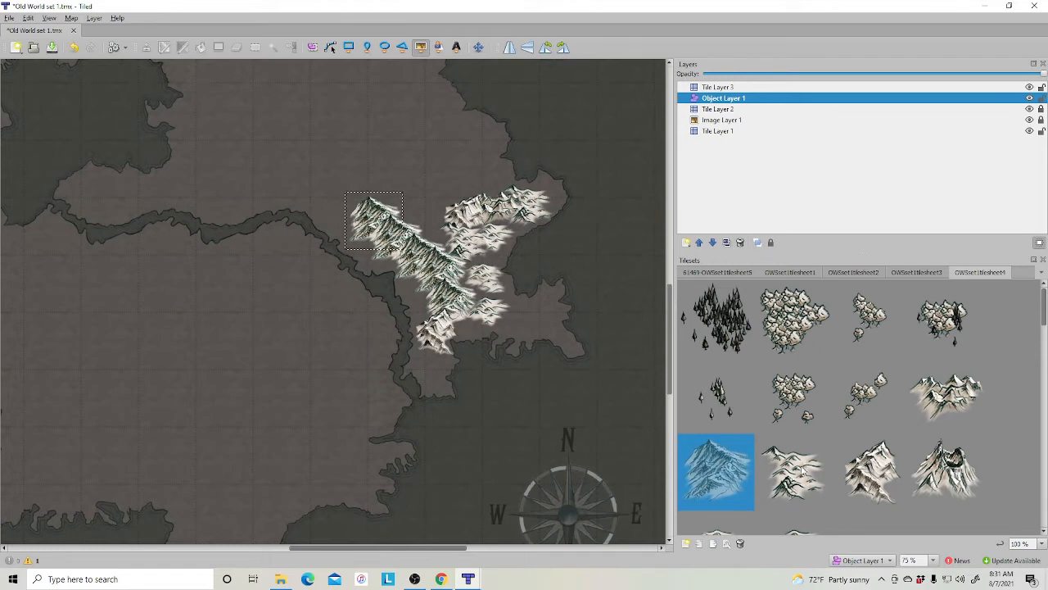
left_click(802, 472)
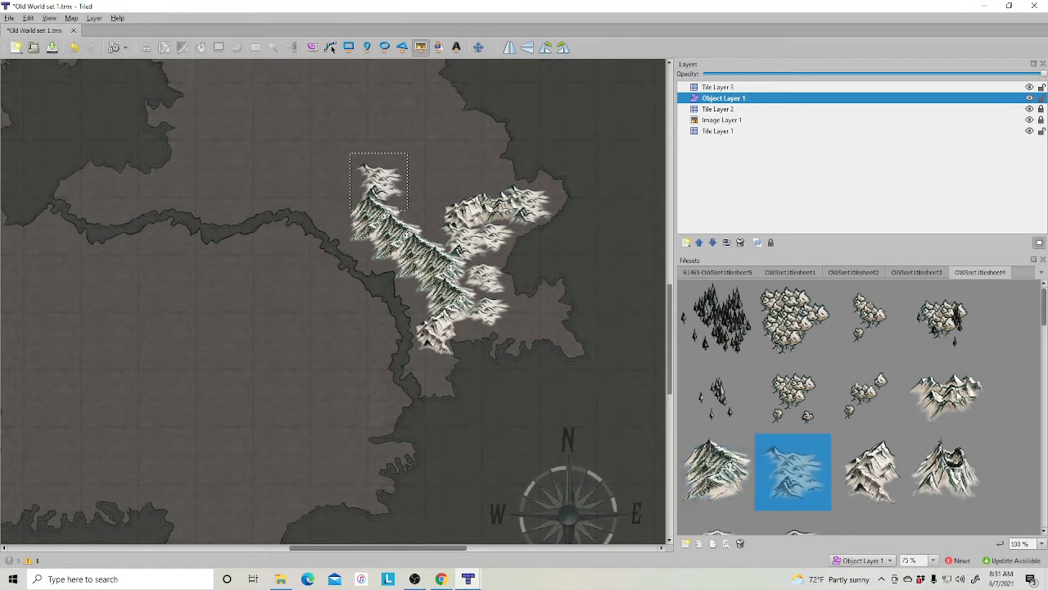
Continue the chain northwest with overlapping multi-peak, rugged mountain and large triangular mountain objects, and cap it with a low ridge.
left_click(947, 394)
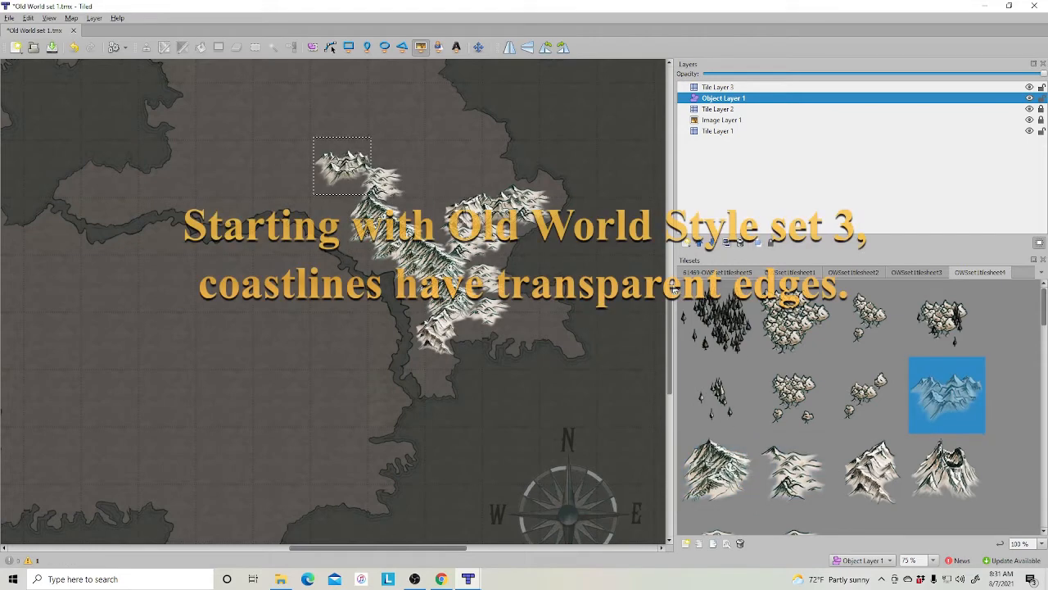
left_click(870, 473)
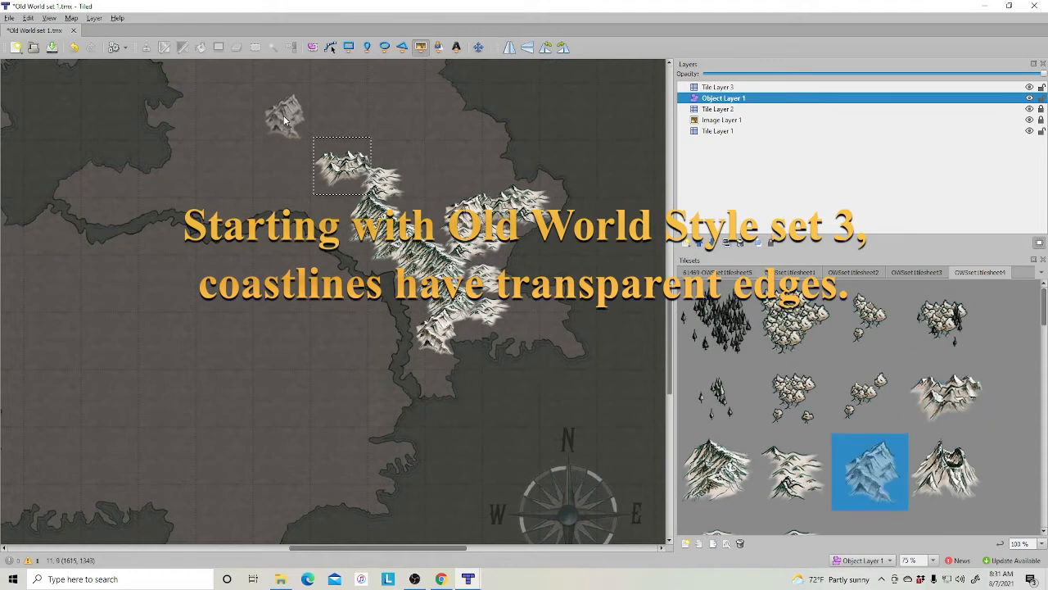
scroll(431, 150, "up", 2)
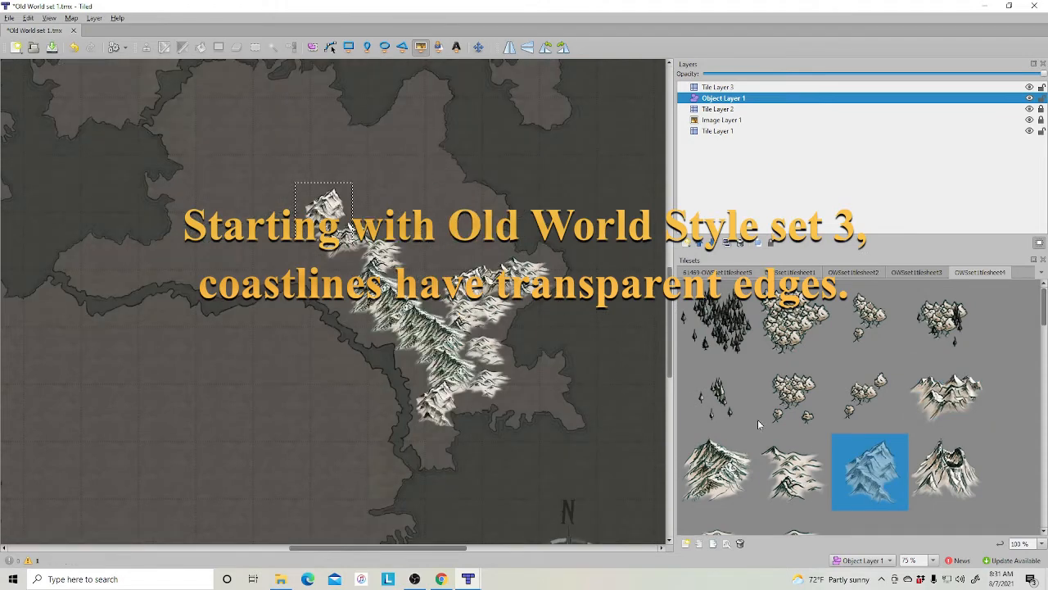
left_click(715, 472)
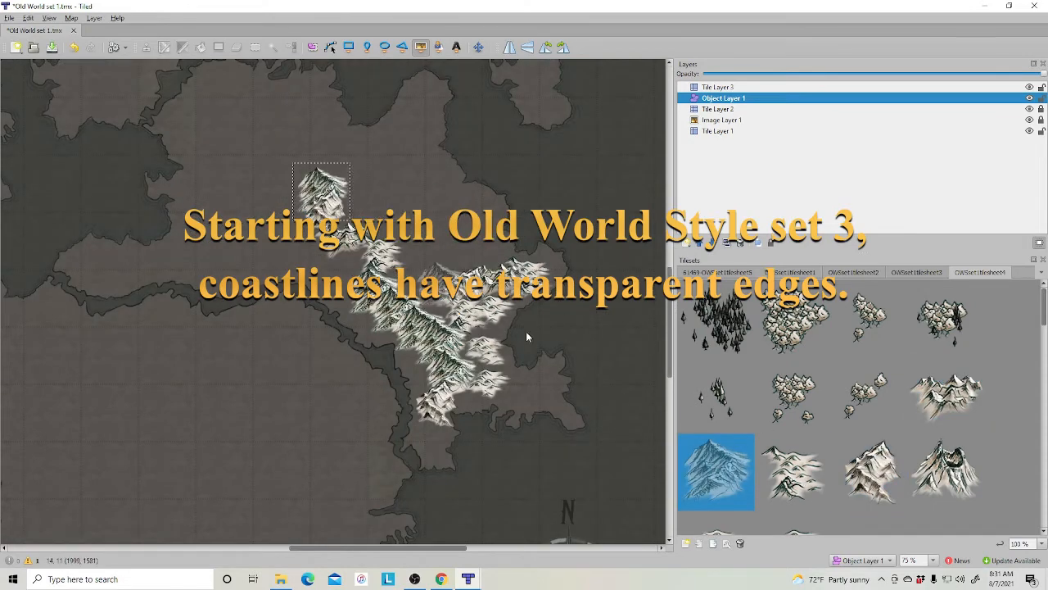
left_click(793, 472)
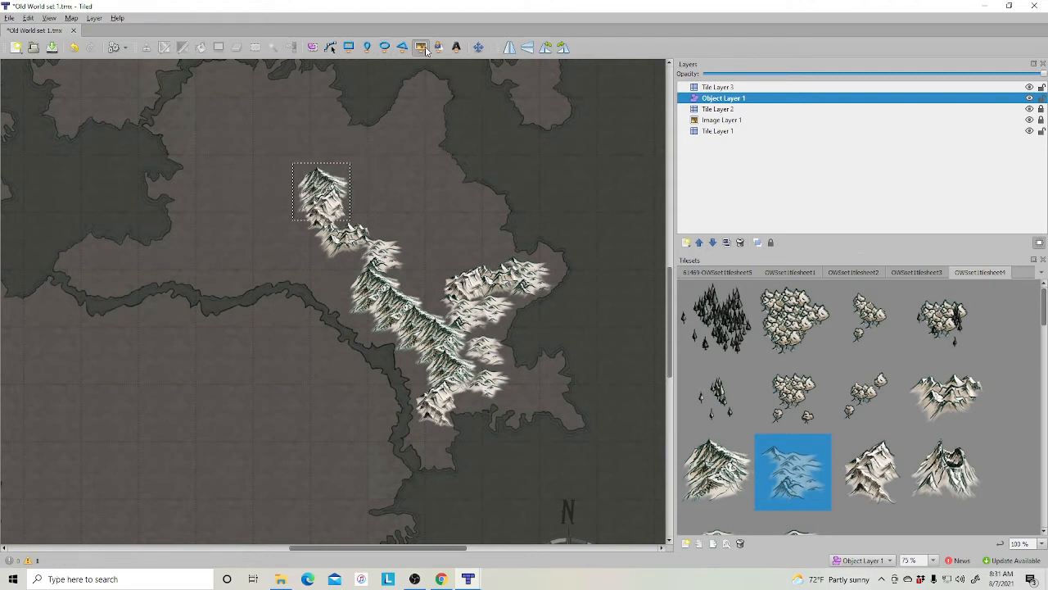
left_click(338, 163)
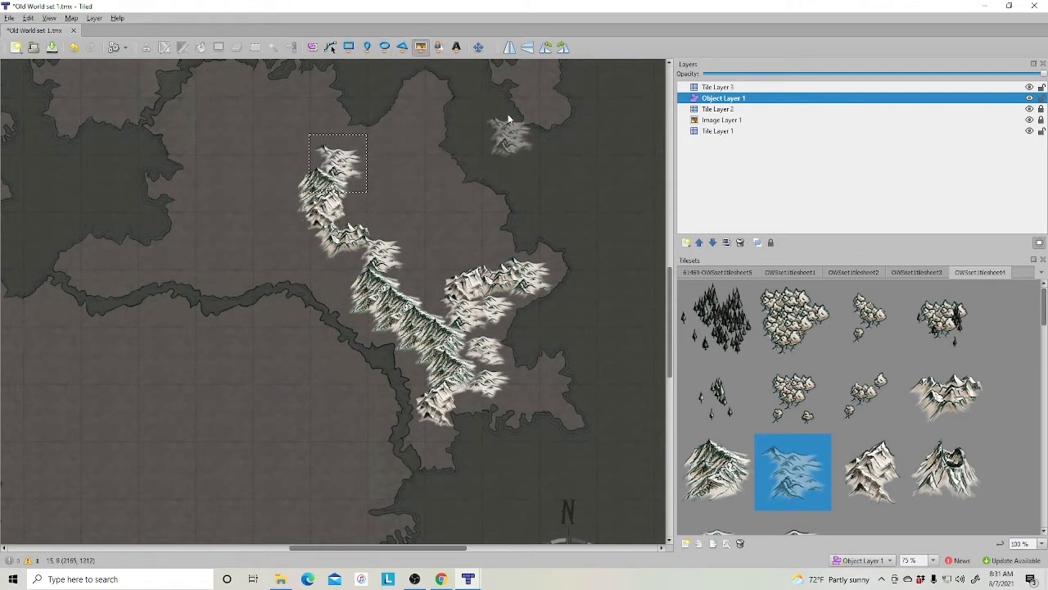
Duplicate the northernmost low ridge object, flip the copy horizontally and place it against the large mountain's western side.
left_click(313, 47)
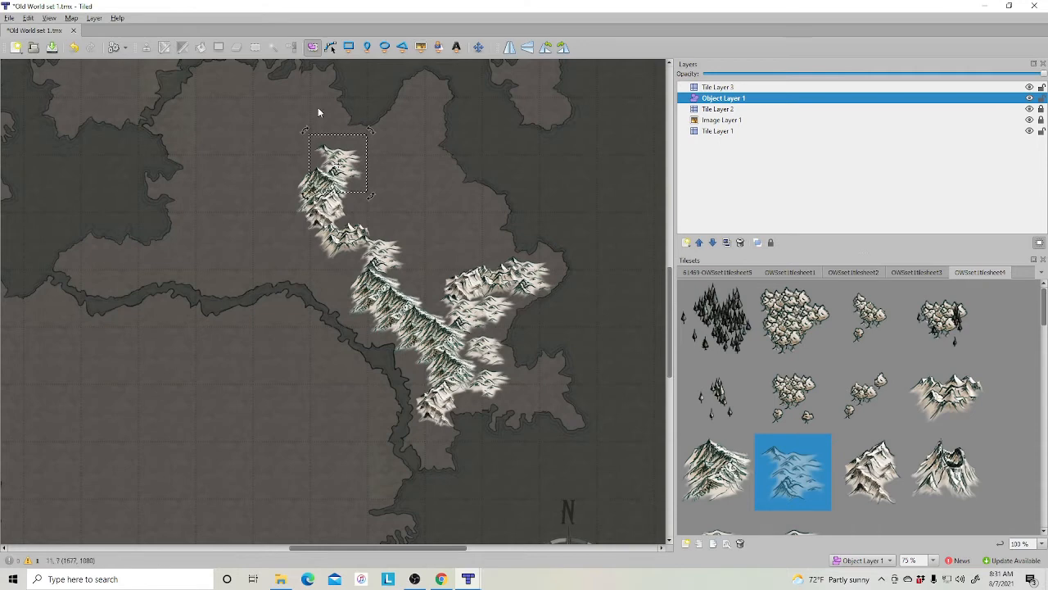
right_click(358, 158)
left_click(397, 166)
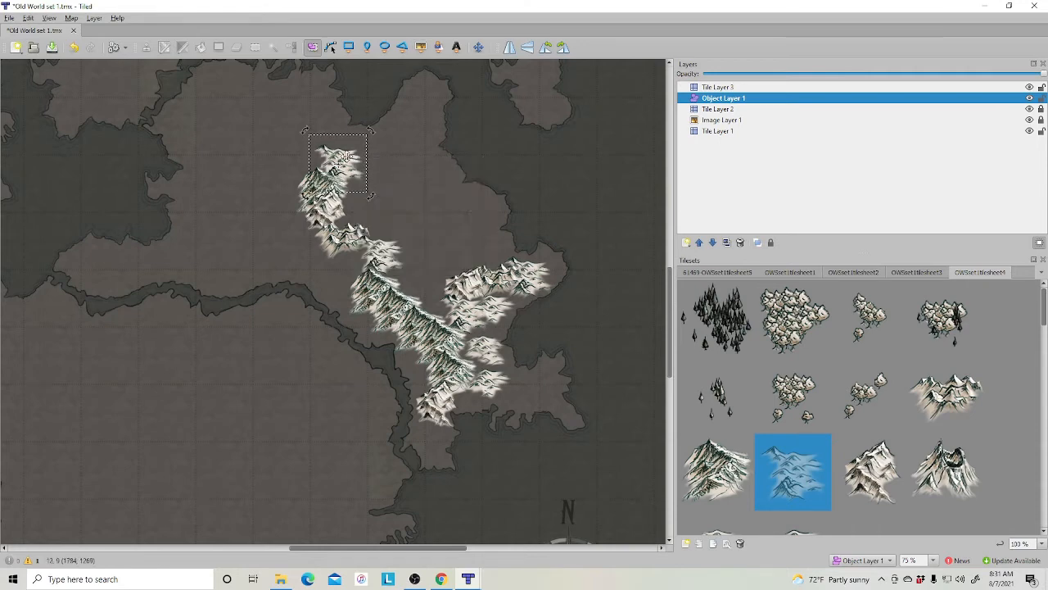
left_click_drag(352, 155, 286, 166)
right_click(286, 166)
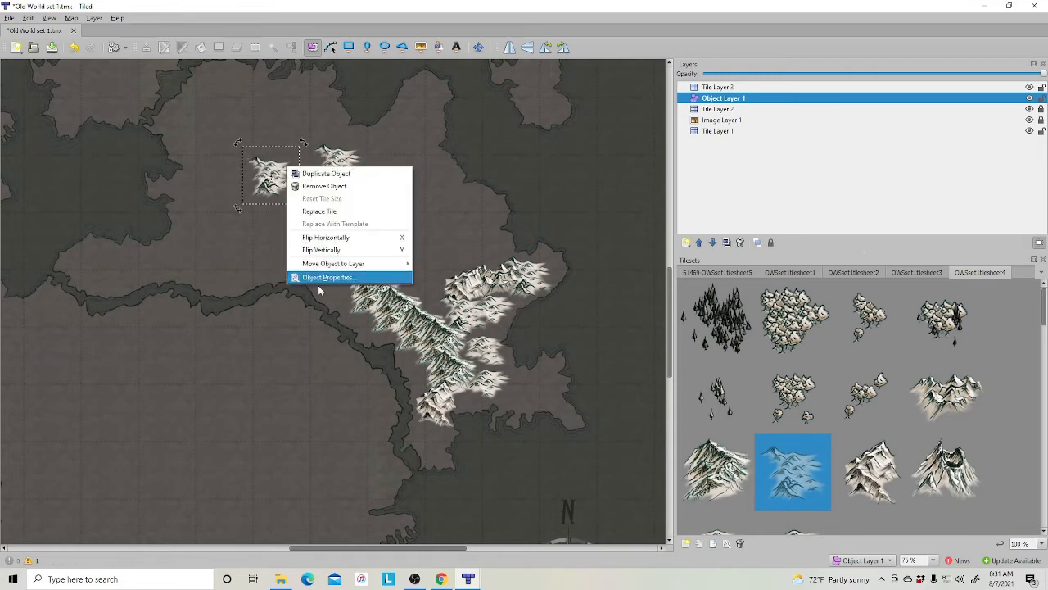
left_click(332, 238)
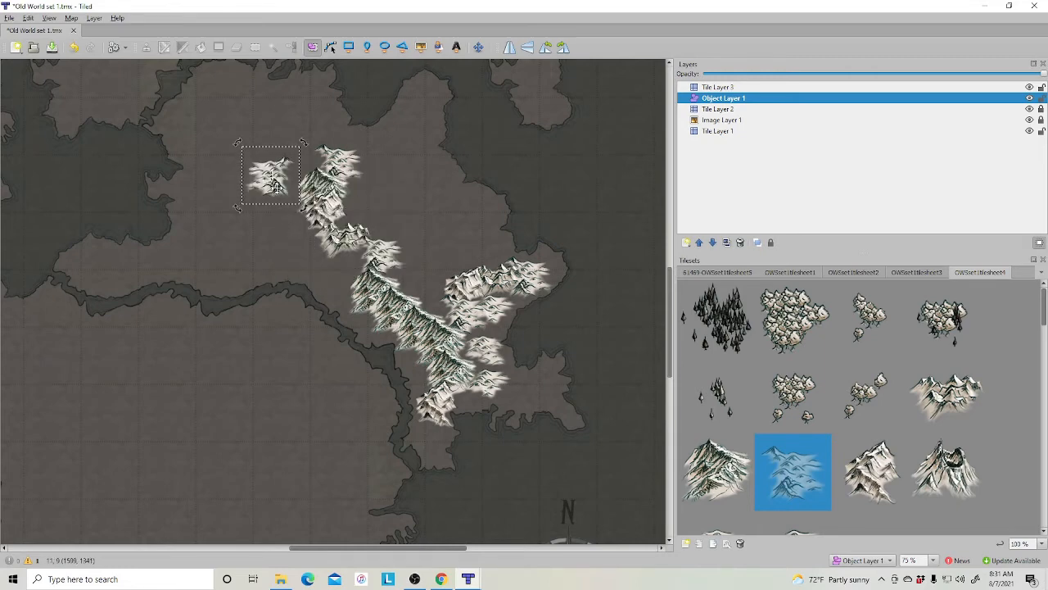
left_click_drag(277, 189, 293, 213)
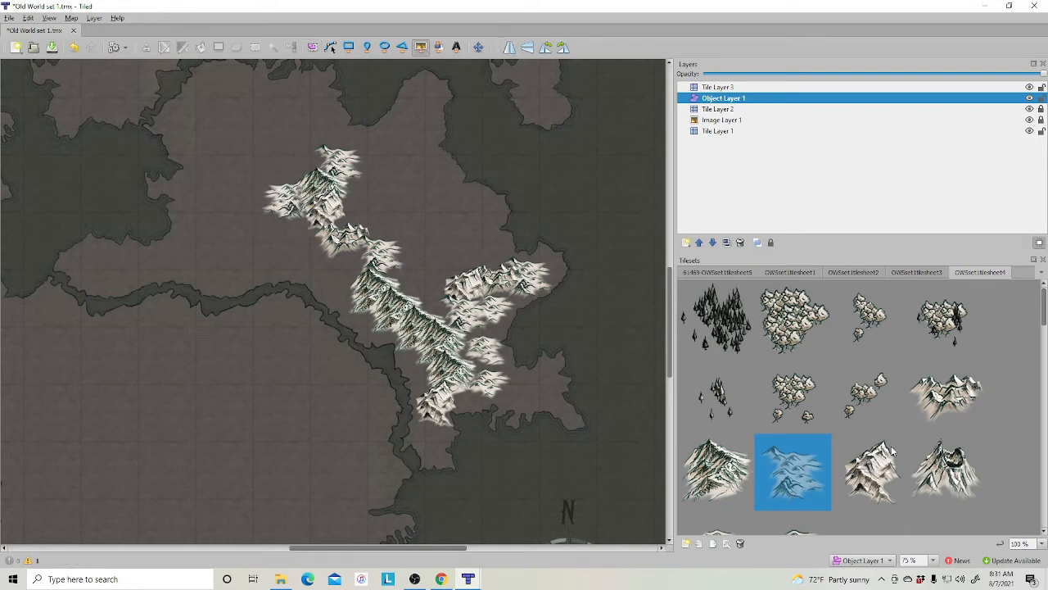
Insert wide multi-peak mountain objects at the chain's northern tip and at the western end of the flipped ridge.
left_click(946, 395)
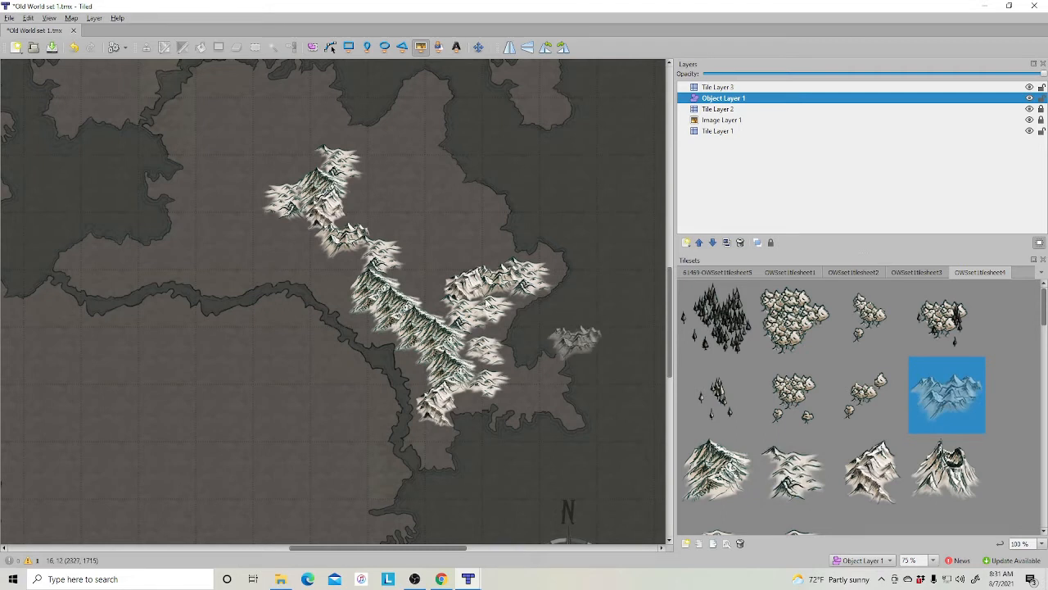
left_click(349, 150)
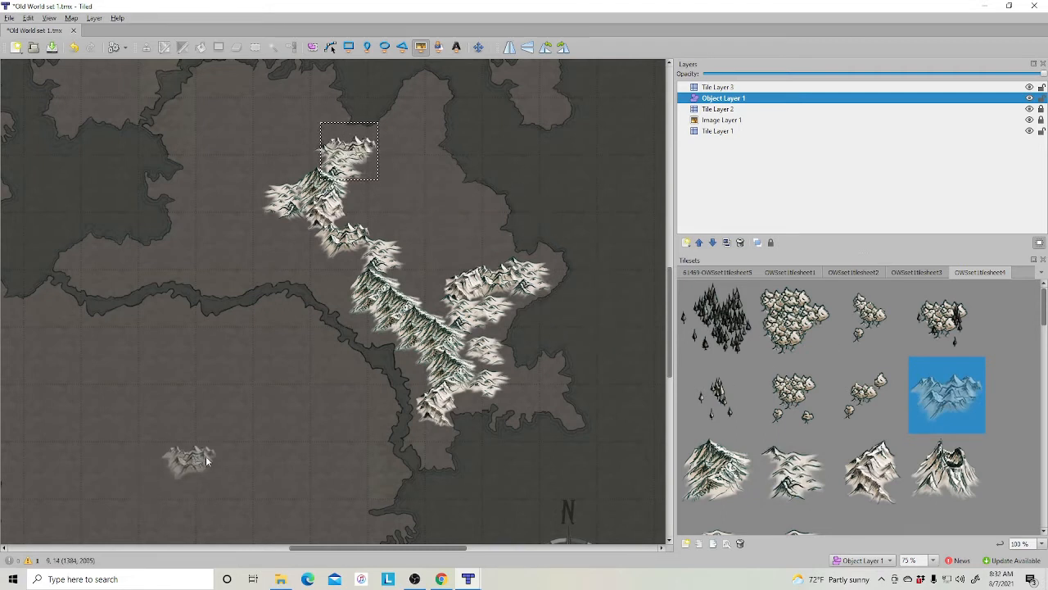
left_click(266, 218)
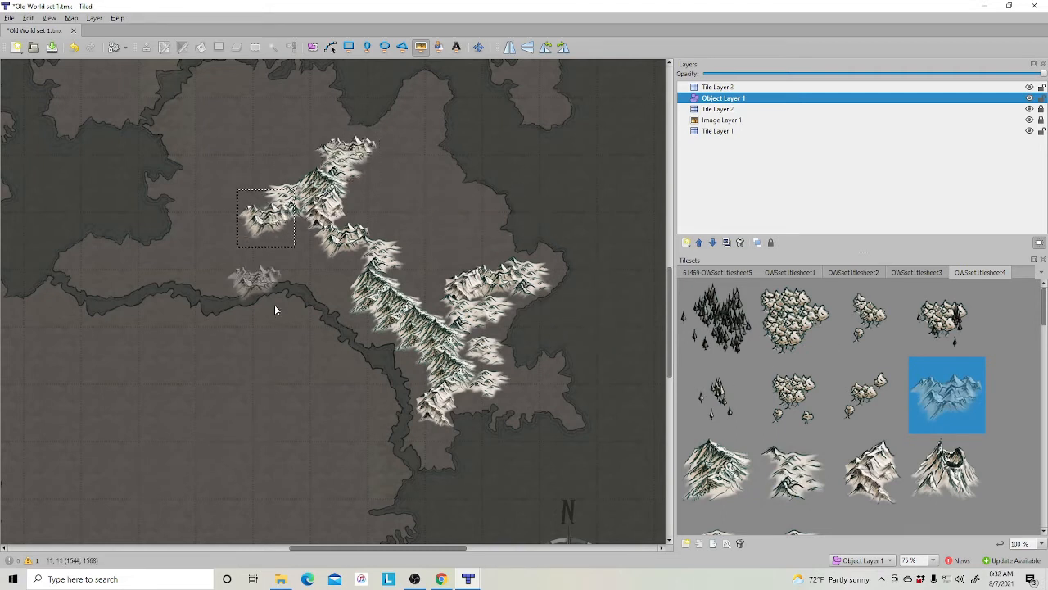
Insert a large triangular mountain at the chain's western end, flip it horizontally and move it to overlap the multi-peak object.
left_click(719, 478)
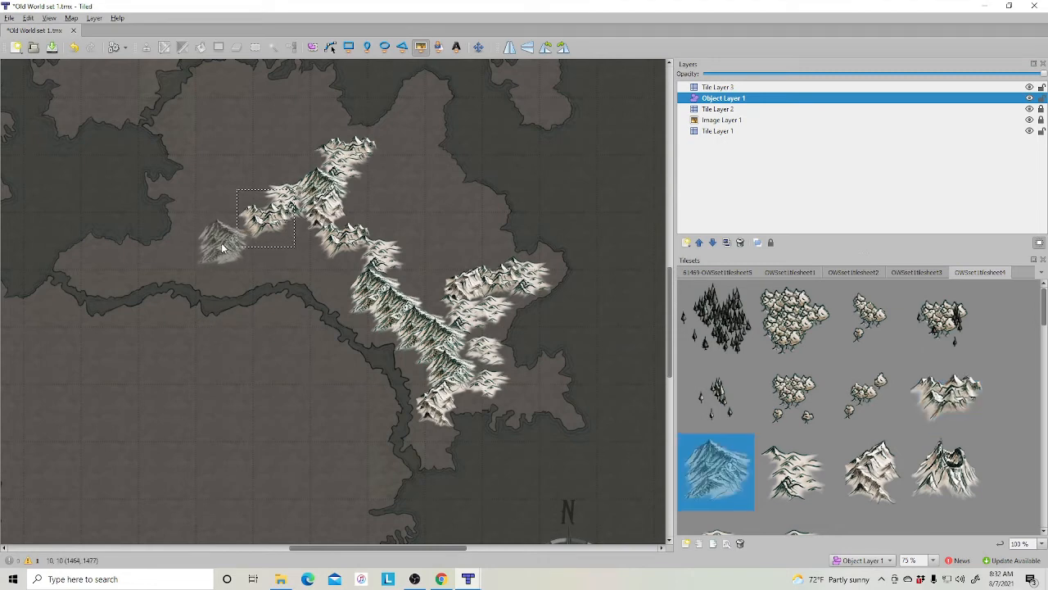
left_click(222, 243)
key("x")
left_click(312, 47)
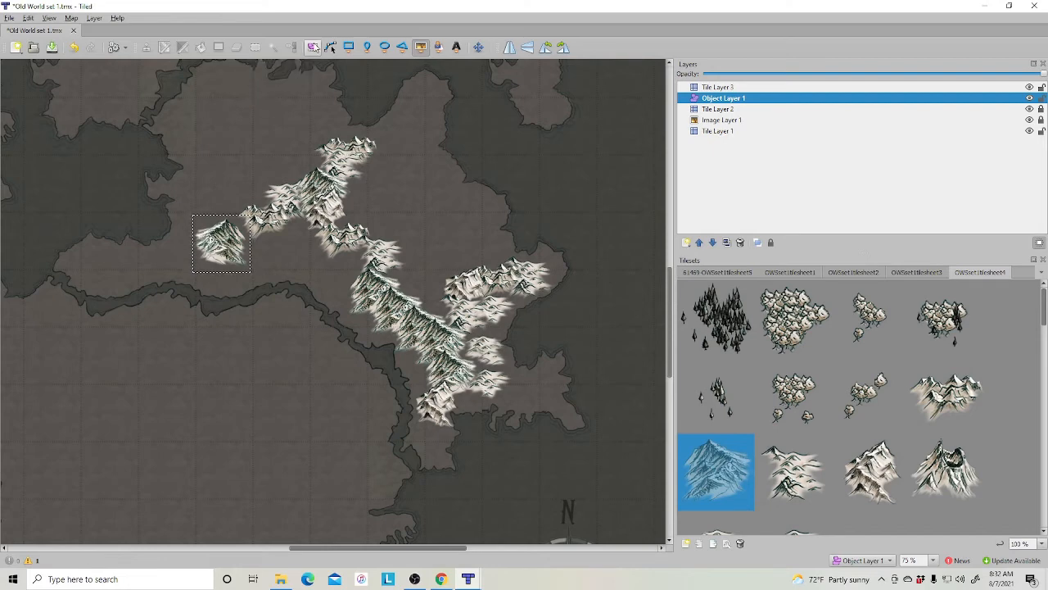
left_click_drag(242, 235, 263, 234)
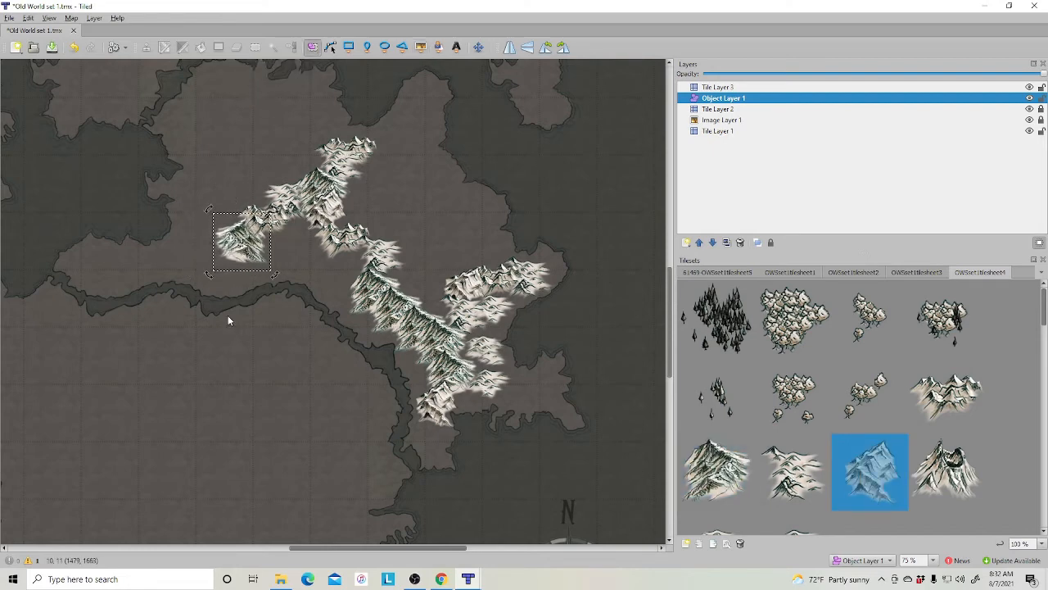
Insert a rugged mountain object below the westernmost mountain, flip it horizontally and move it to continue the chain south toward the river.
left_click(421, 46)
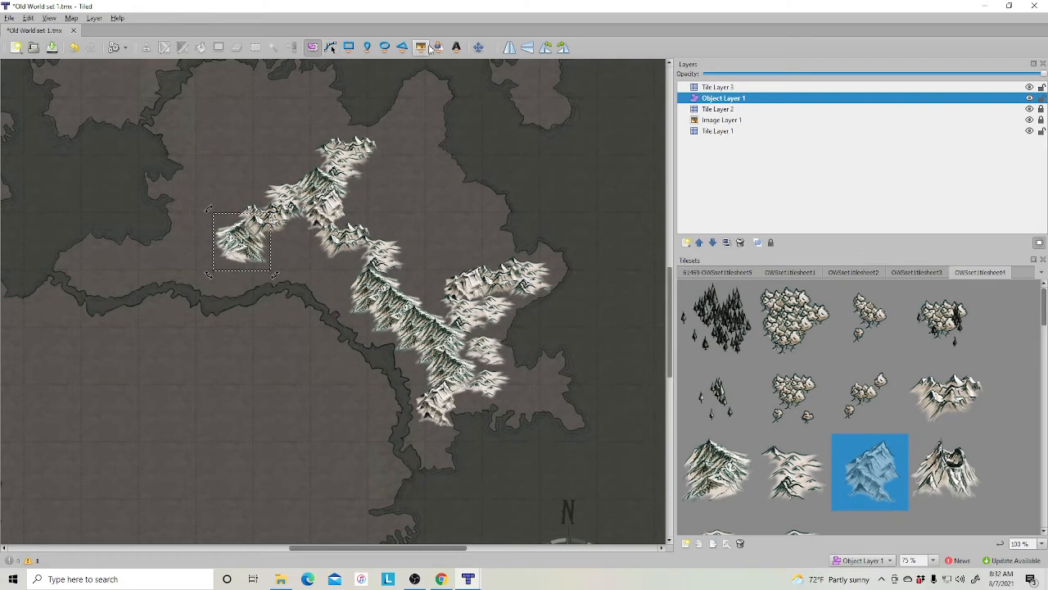
left_click(223, 265)
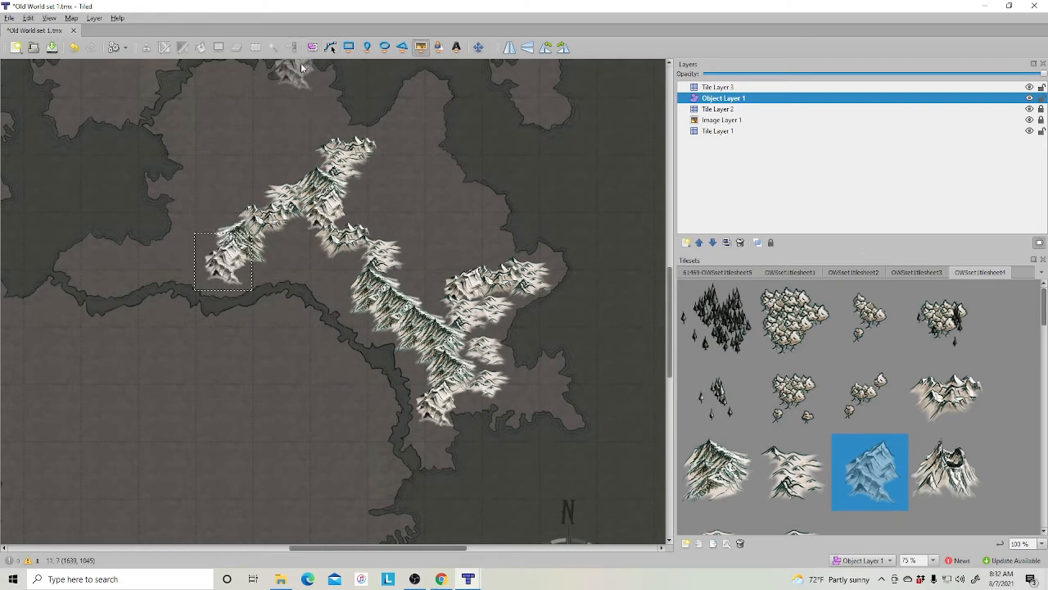
left_click(312, 47)
key("x")
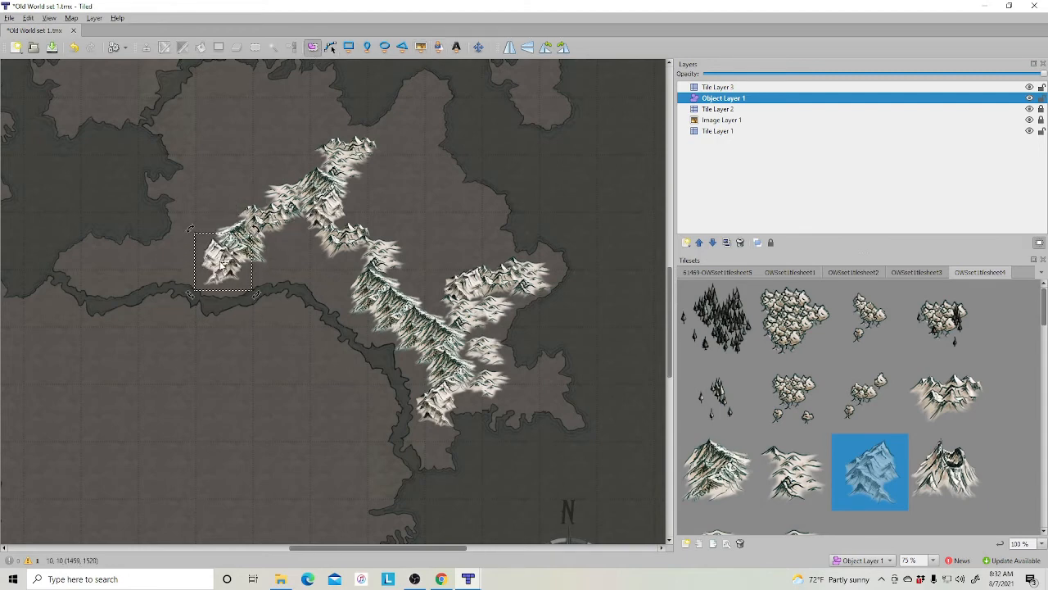
left_click_drag(225, 272, 240, 280)
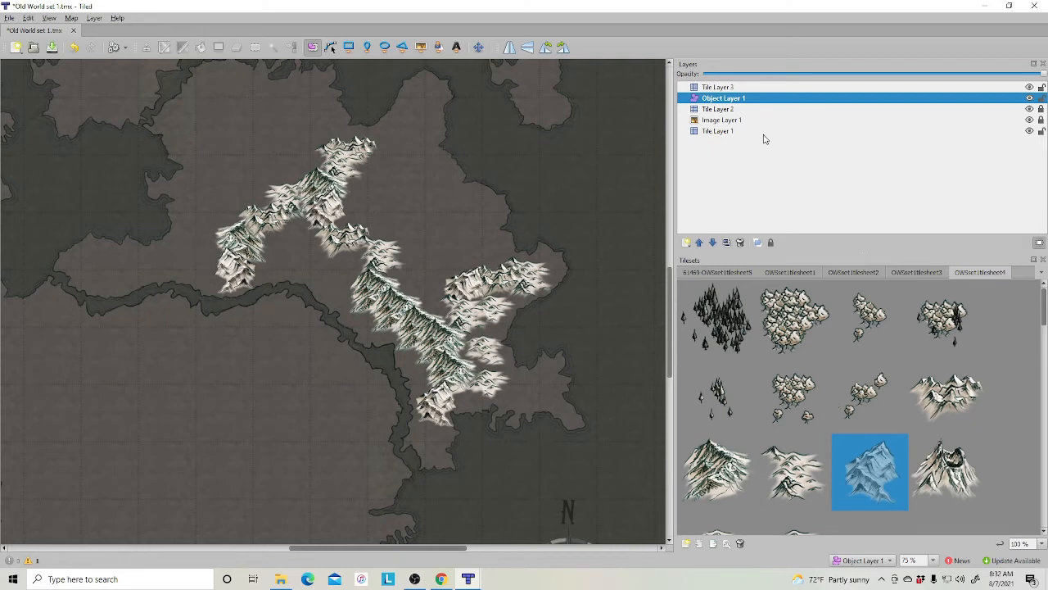
Rename Object Layer 1 as "mountains and hills".
double_click(723, 98)
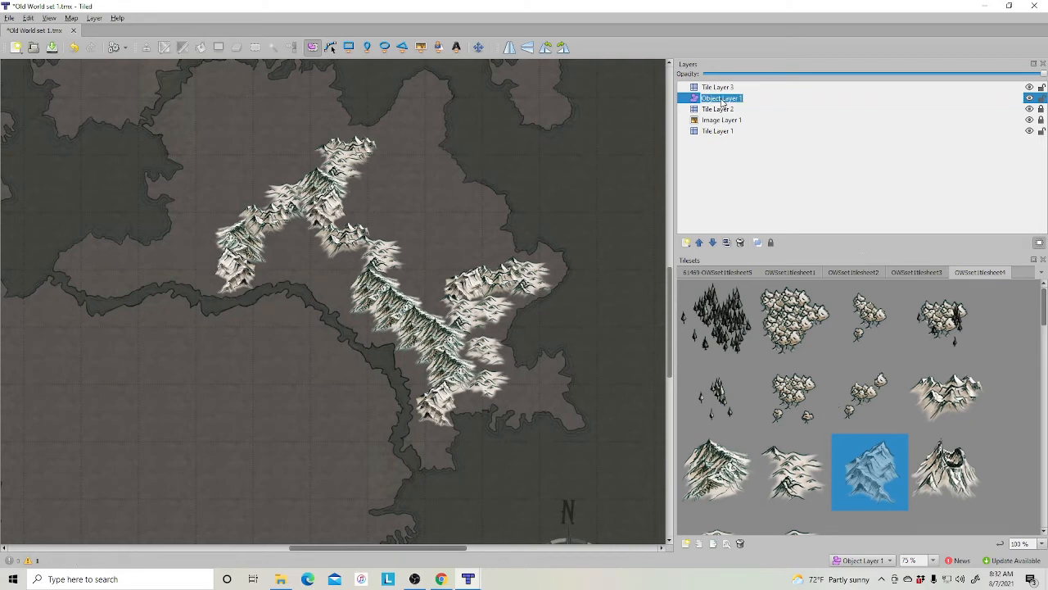
type("mountains")
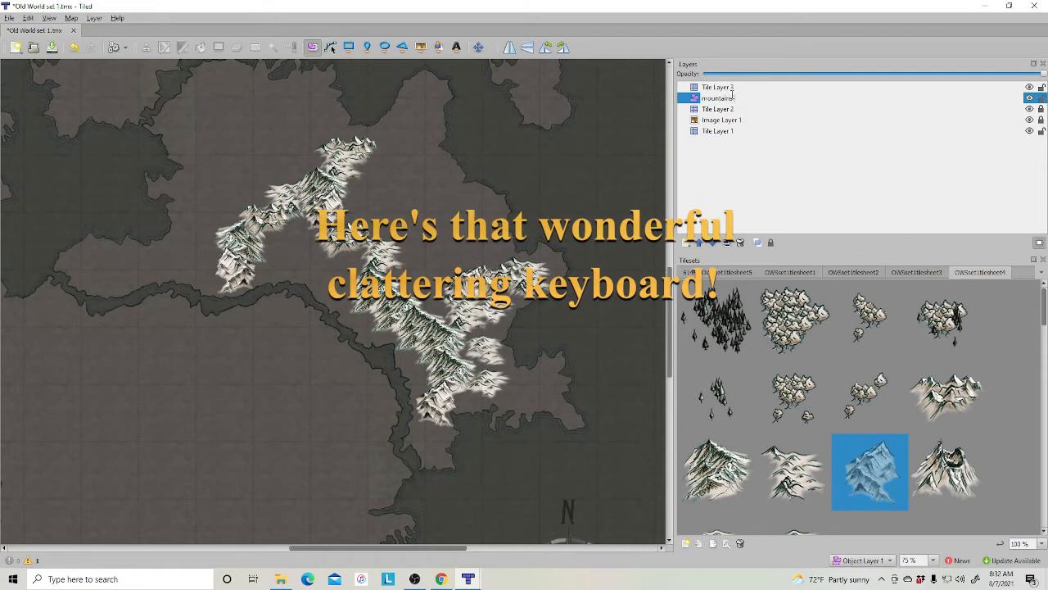
type(" and hills")
key("Return")
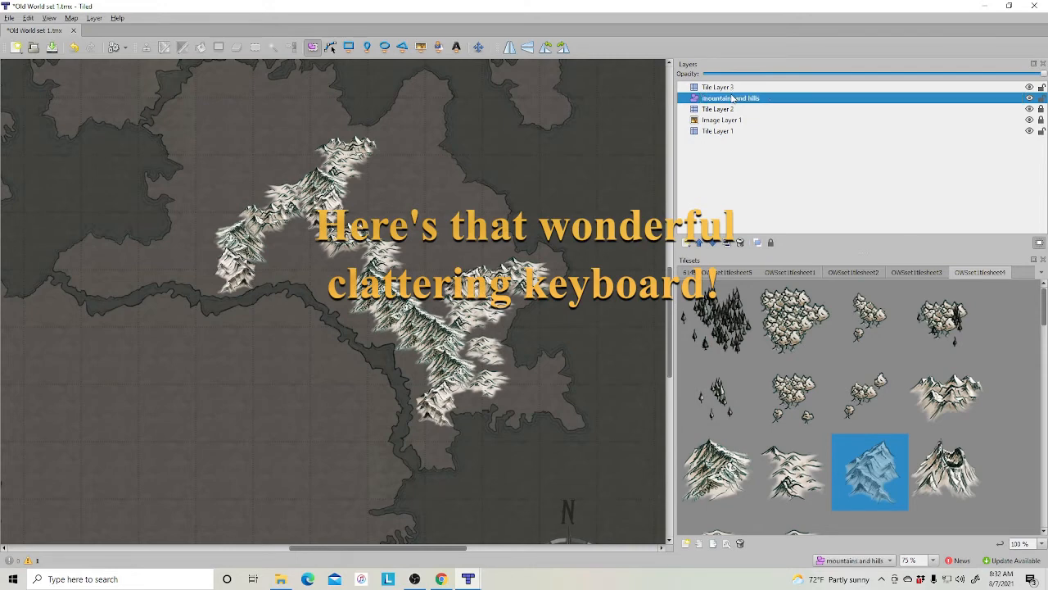
Insert two low ridge objects along the eastern side of the northern mountain chain, the lower one overlapping the existing ridge.
left_click(791, 468)
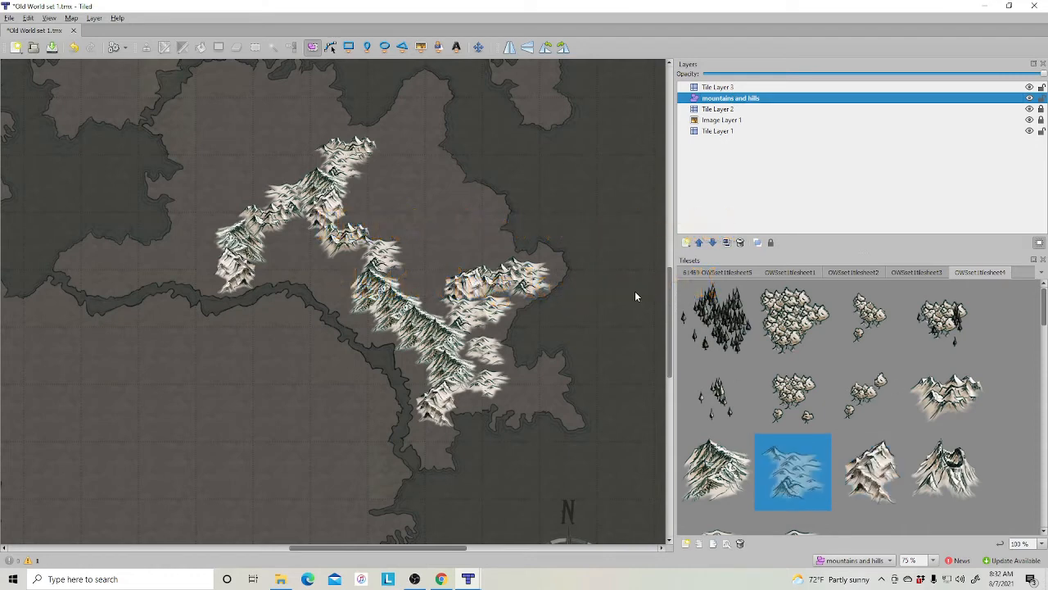
left_click(420, 47)
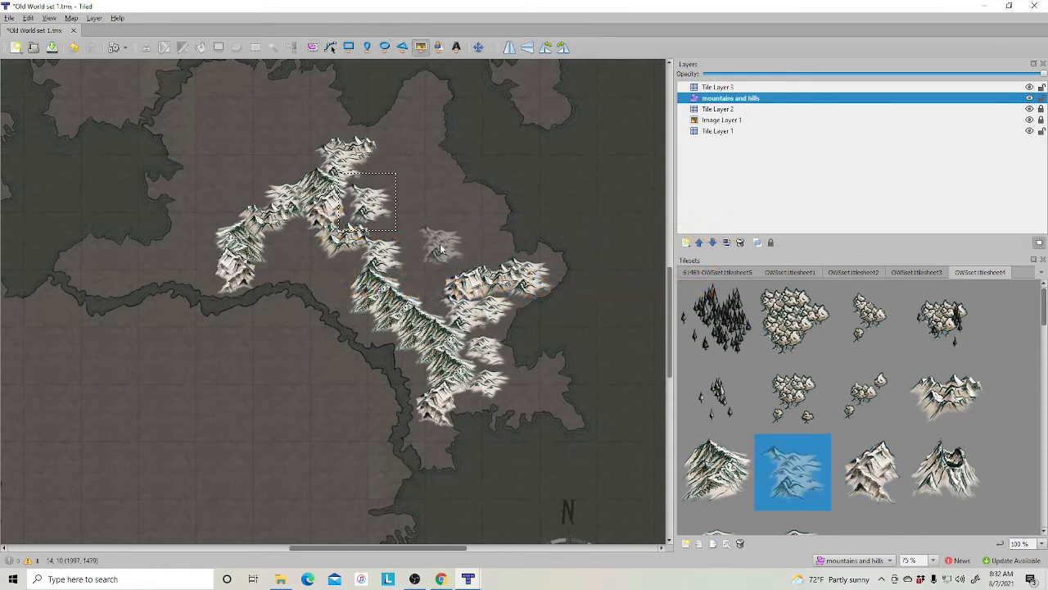
left_click(408, 249)
scroll(852, 459, "down", 3)
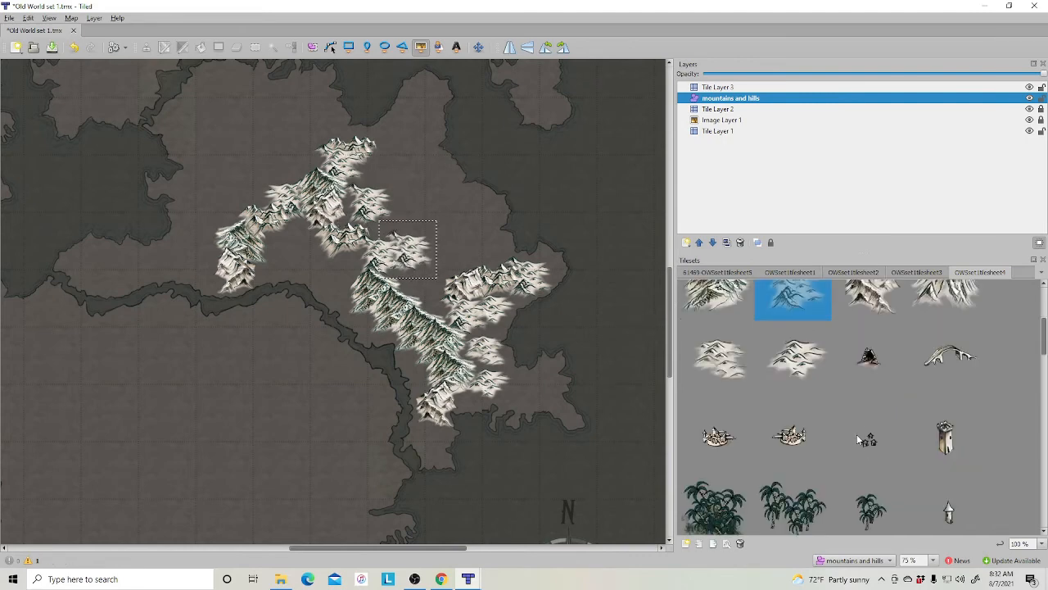
Insert three low hill objects in a diagonal line across the open land east of the northern mountain chain.
left_click(790, 367)
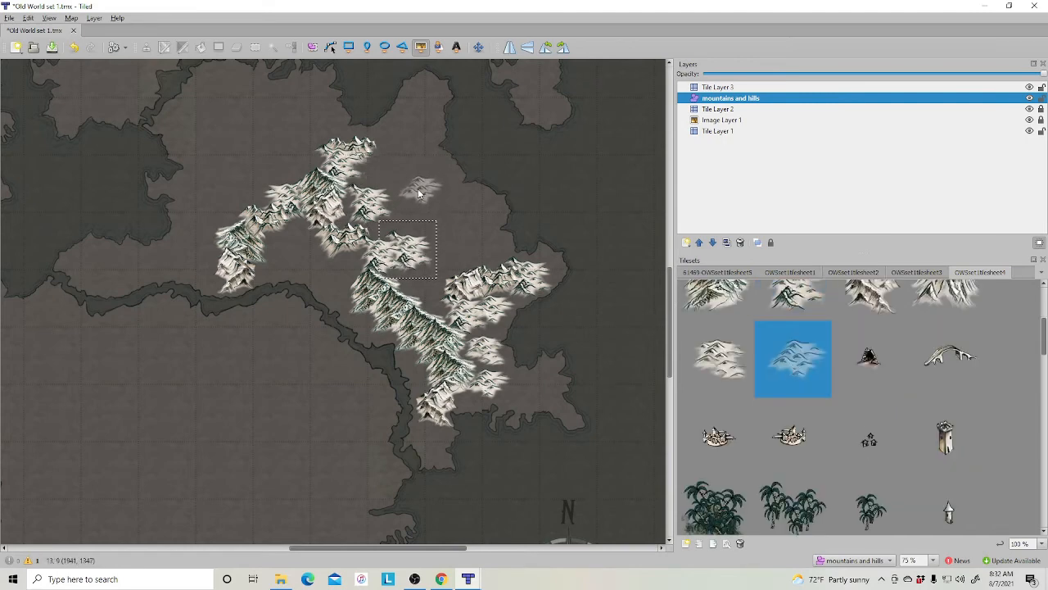
left_click(430, 213)
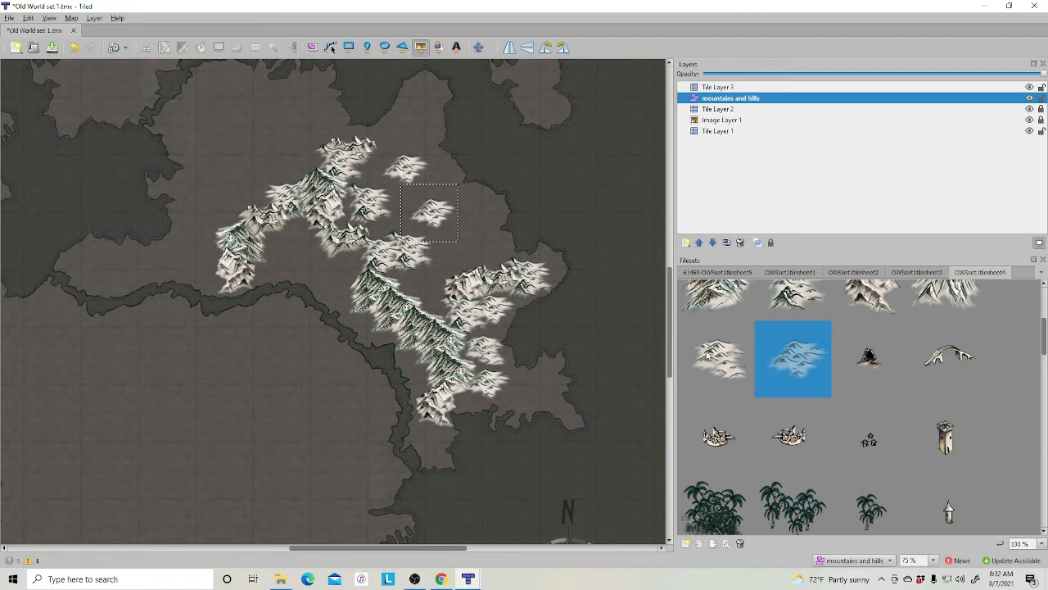
left_click(467, 240)
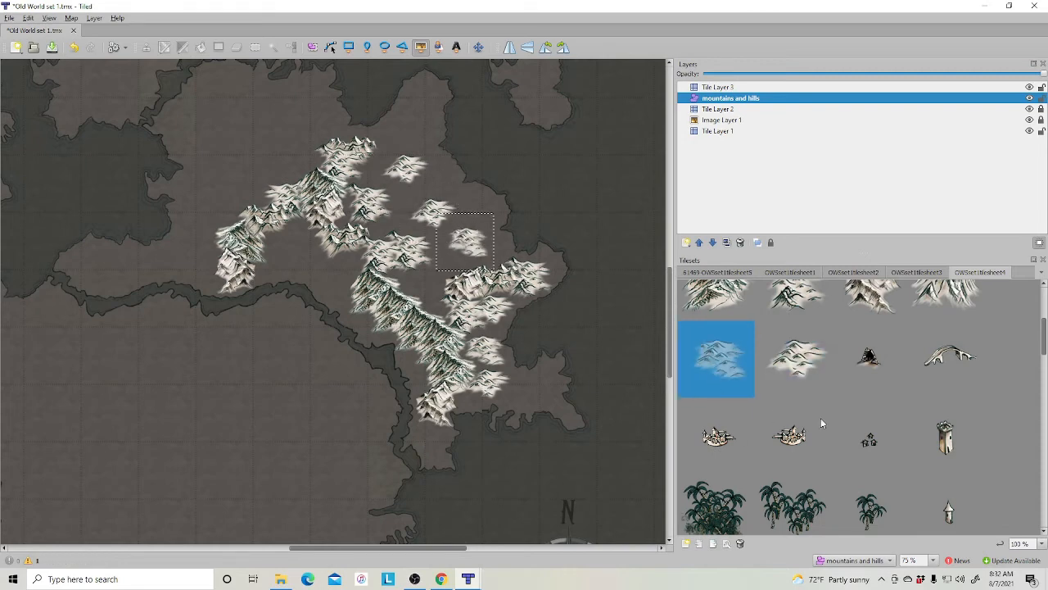
Create a new object layer directly above the "mountains and hills" layer.
scroll(846, 425, "down", 3)
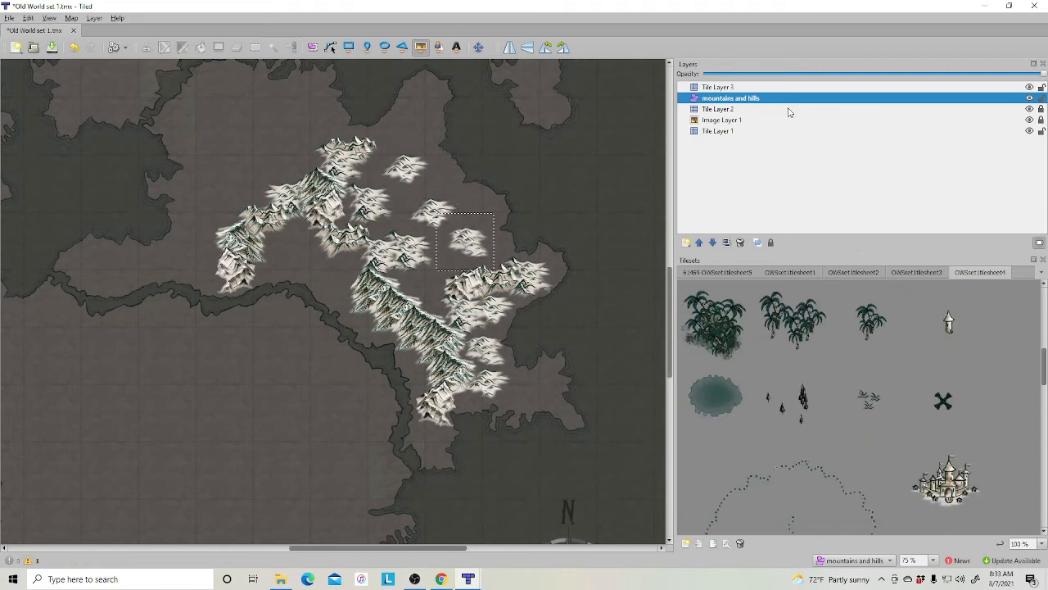
right_click(712, 177)
mouse_move(754, 180)
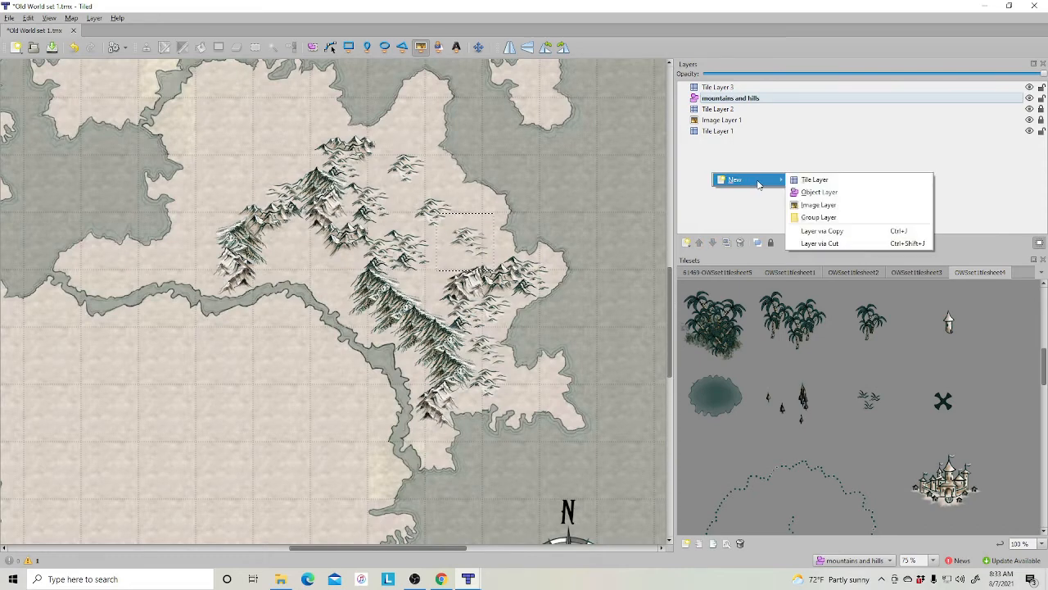
left_click(819, 191)
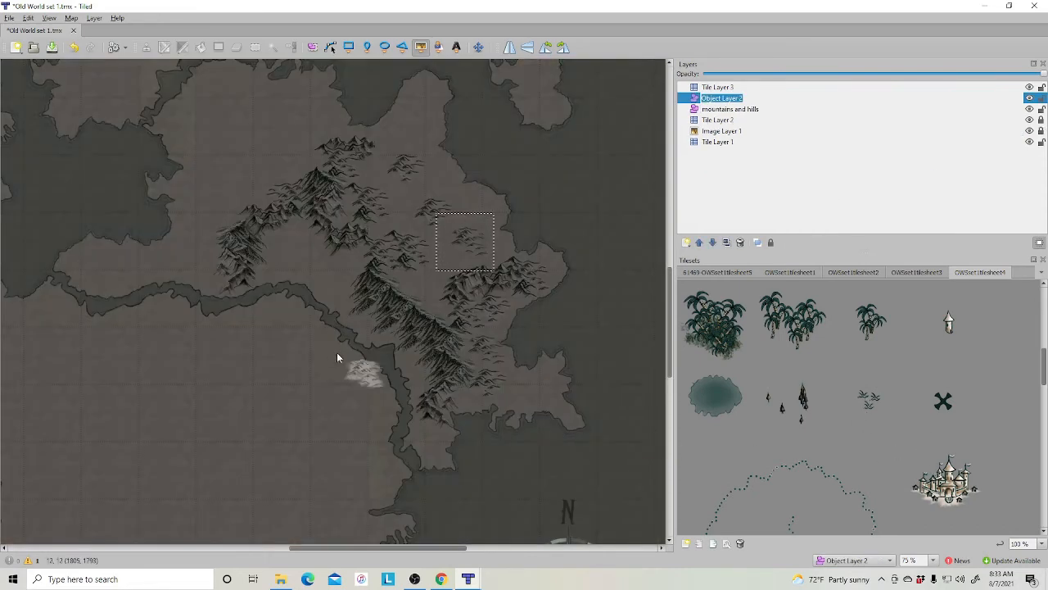
Scatter small marsh grass objects across the basin enclosed by the western mountains and river, and insert a round lake among them.
left_click(869, 401)
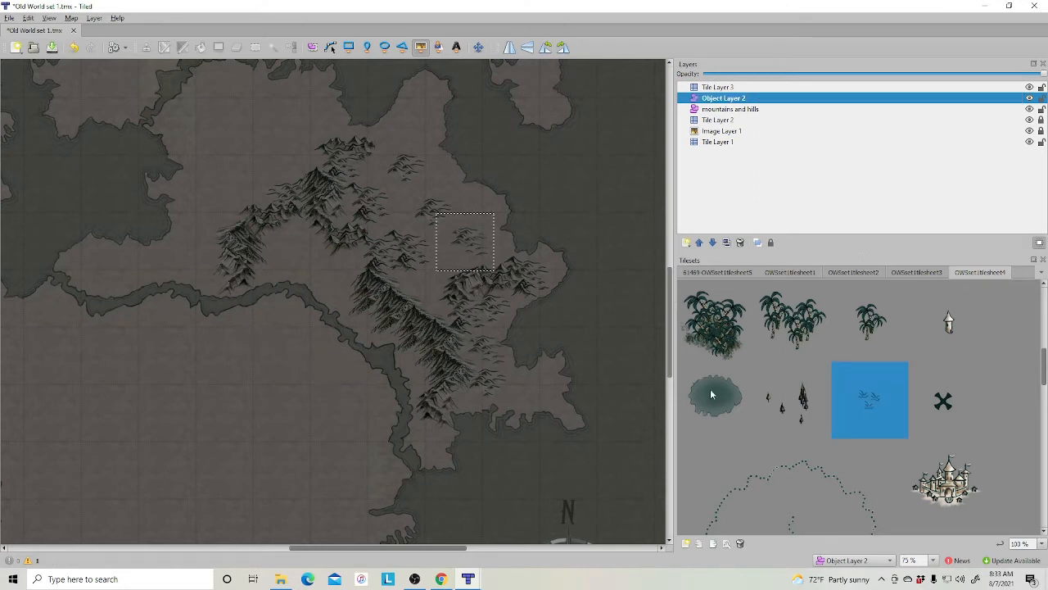
left_click(323, 263)
left_click(329, 289)
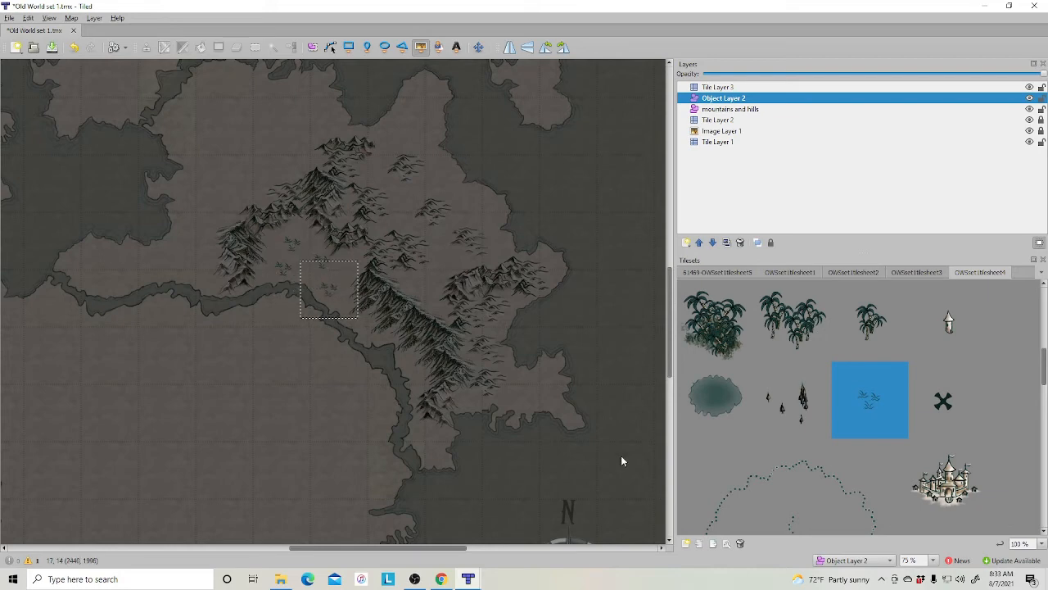
left_click(262, 277)
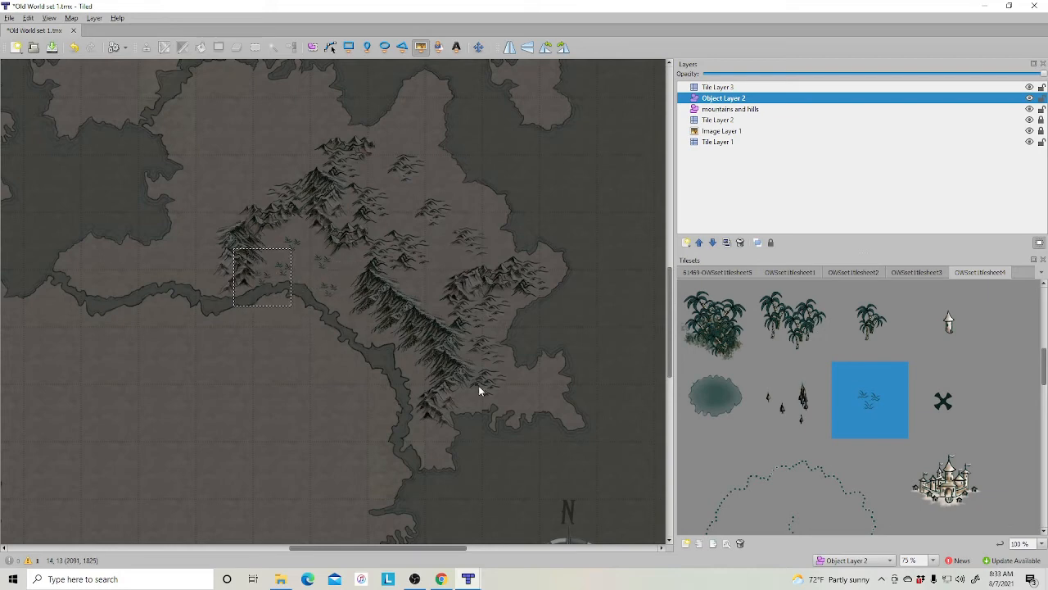
left_click(303, 275)
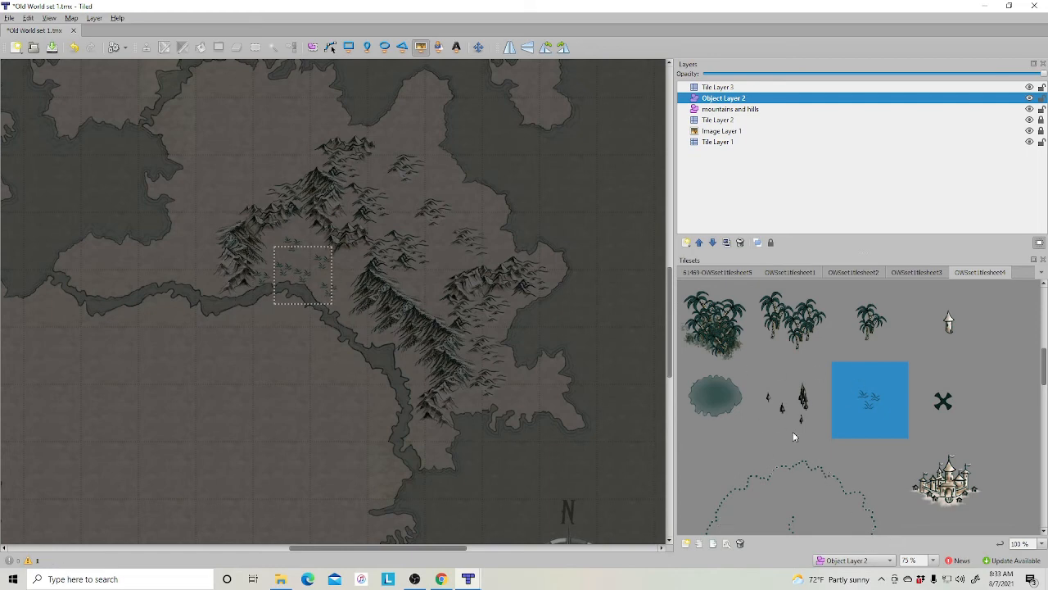
left_click(726, 407)
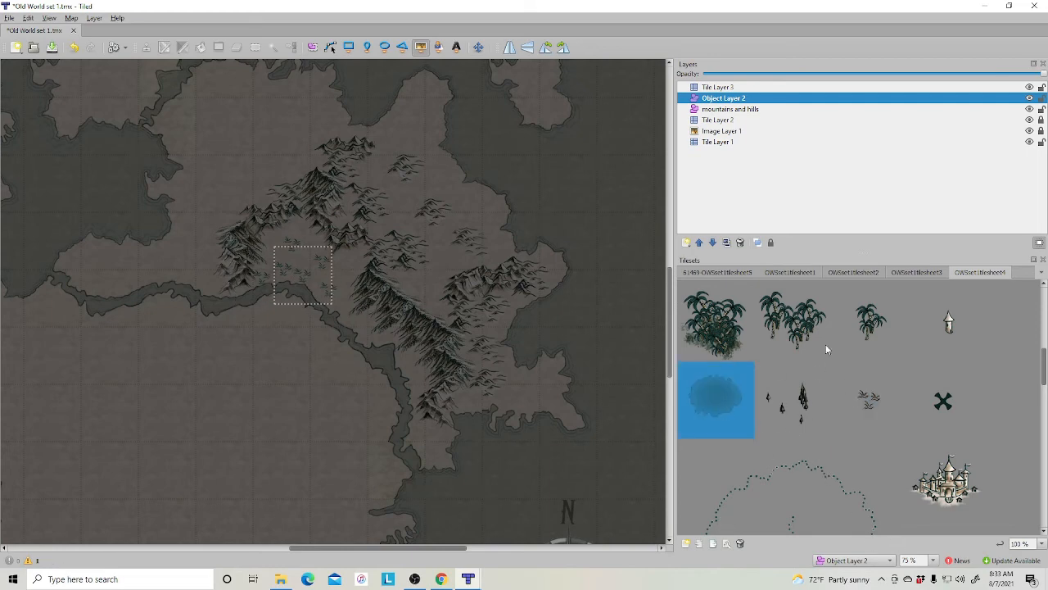
left_click(300, 261)
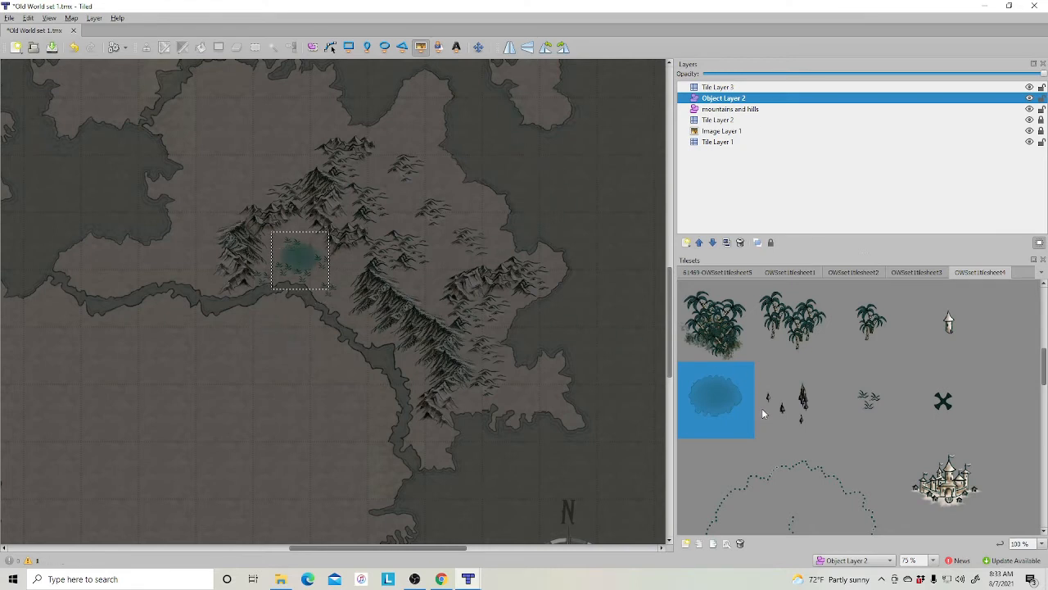
Insert two overlapping dense leafy forest objects on the northern peninsula, the second one southwest of the first.
scroll(864, 461, "down", 3)
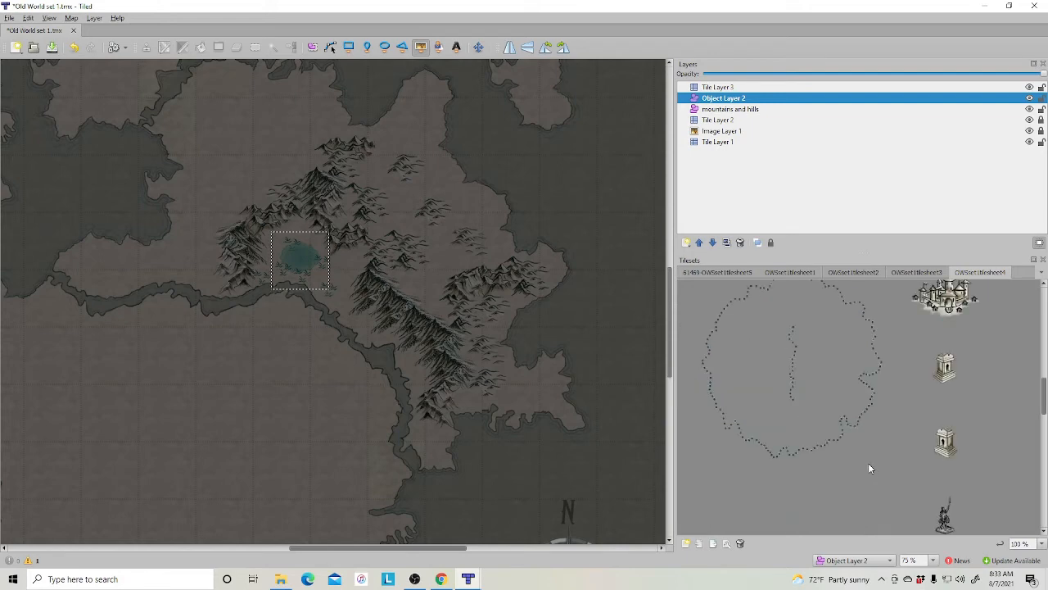
scroll(819, 410, "down", 3)
scroll(841, 443, "up", 6)
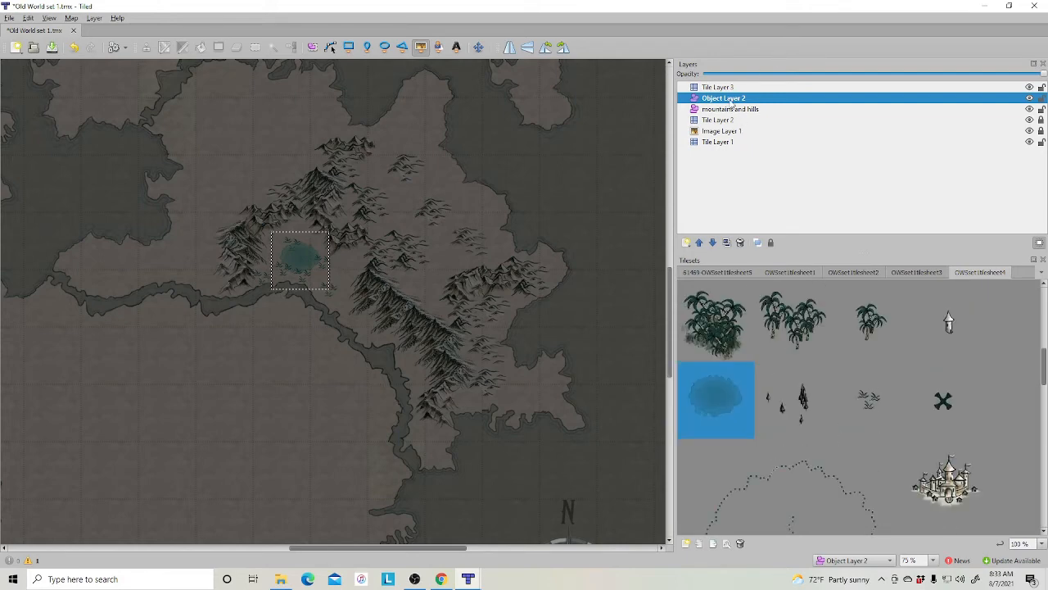
scroll(850, 374, "up", 5)
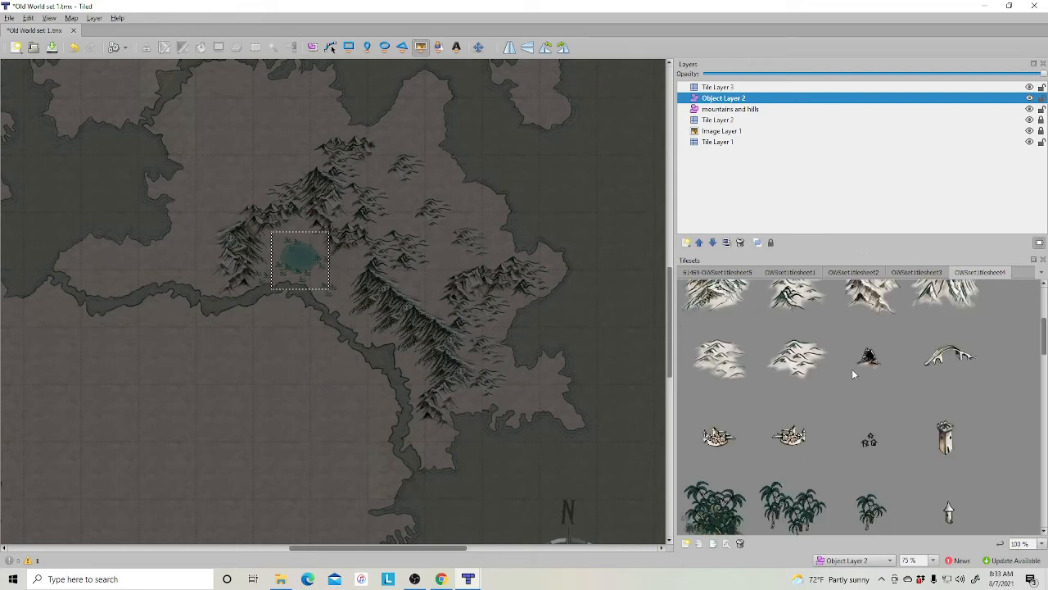
left_click(792, 344)
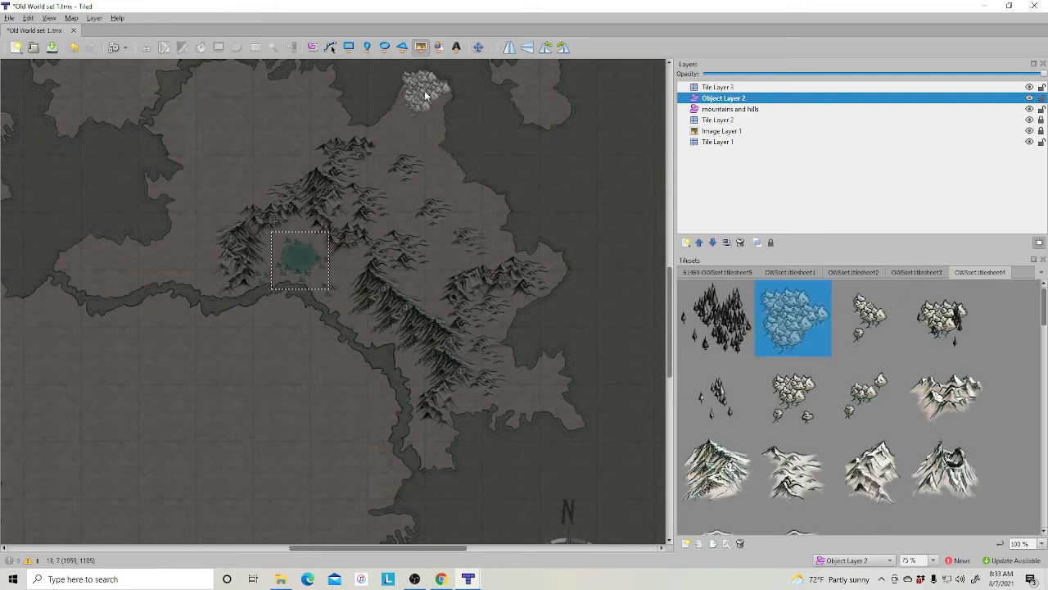
left_click(415, 117)
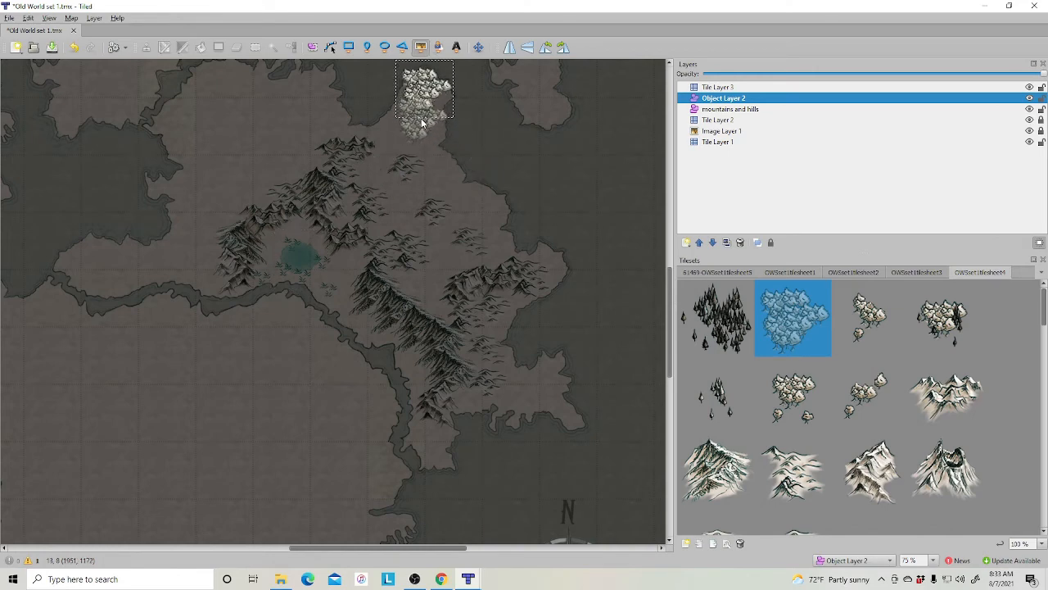
left_click(403, 111)
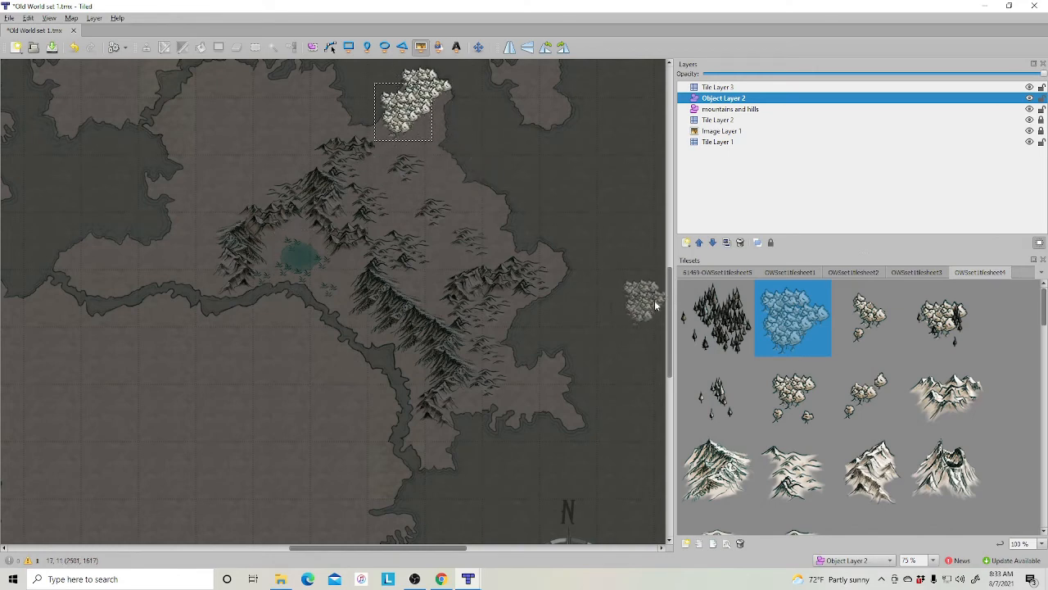
Insert a dense pine forest below the leafy forest and a sparse pine cluster at both its eastern and western edges.
left_click(714, 317)
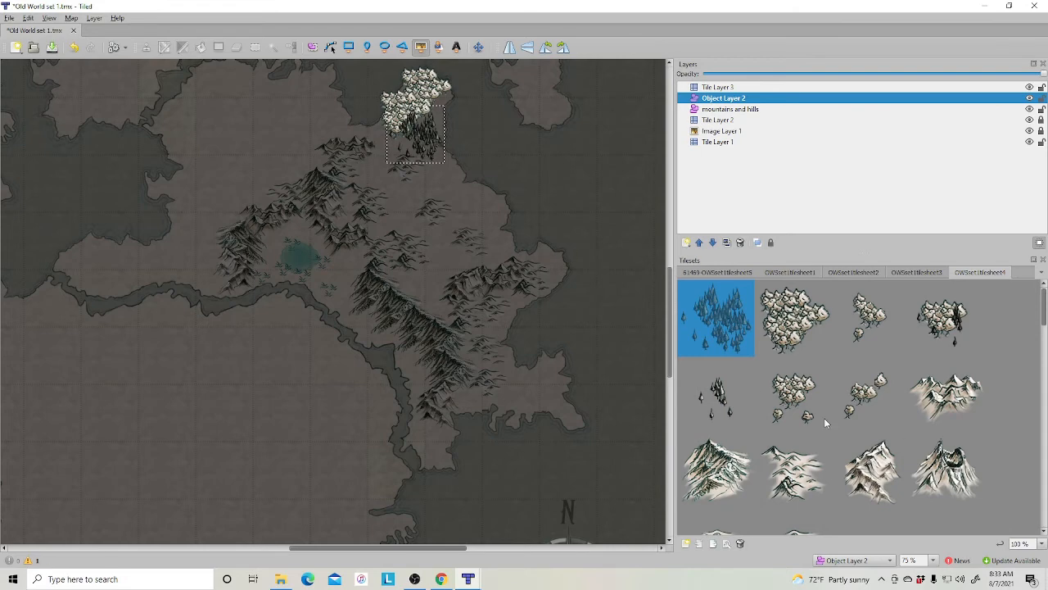
left_click(714, 400)
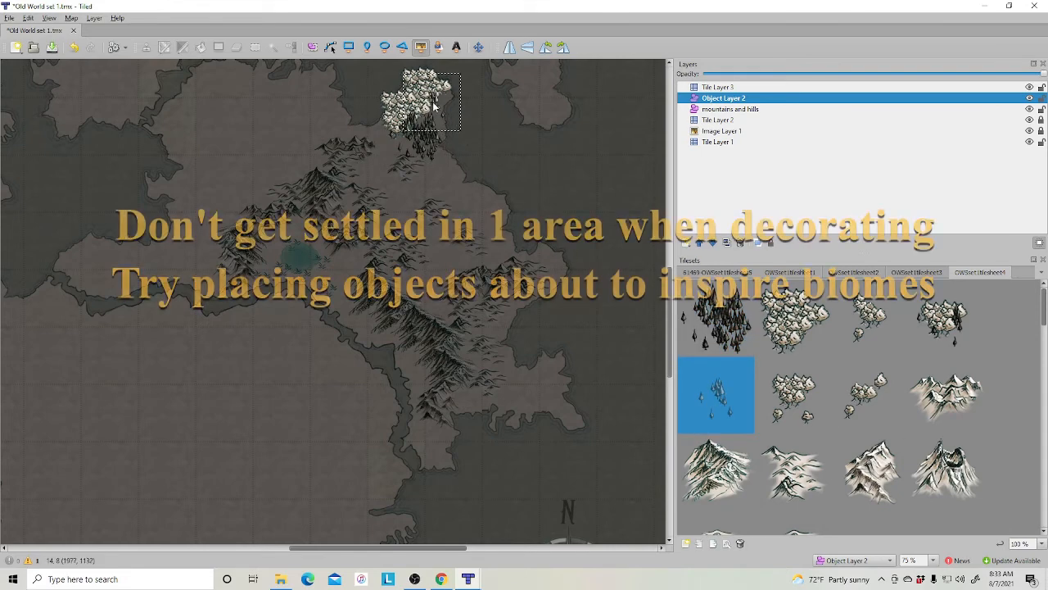
left_click(437, 107)
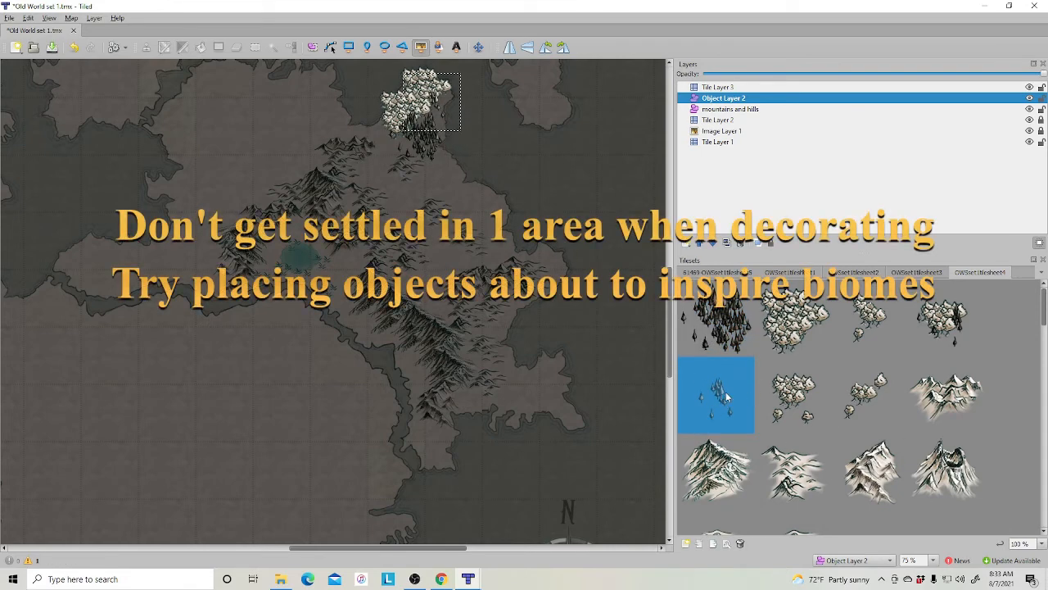
left_click(383, 119)
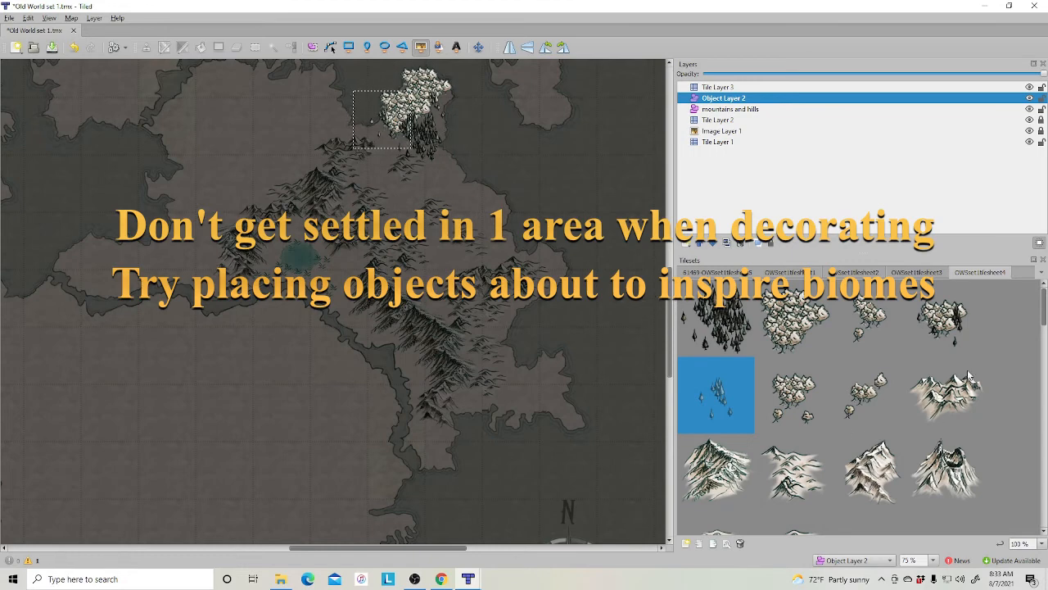
Extend the woods with a mixed tree cluster to the south, a dense pine forest to the west and sparse pines on the northern mountains.
left_click(947, 318)
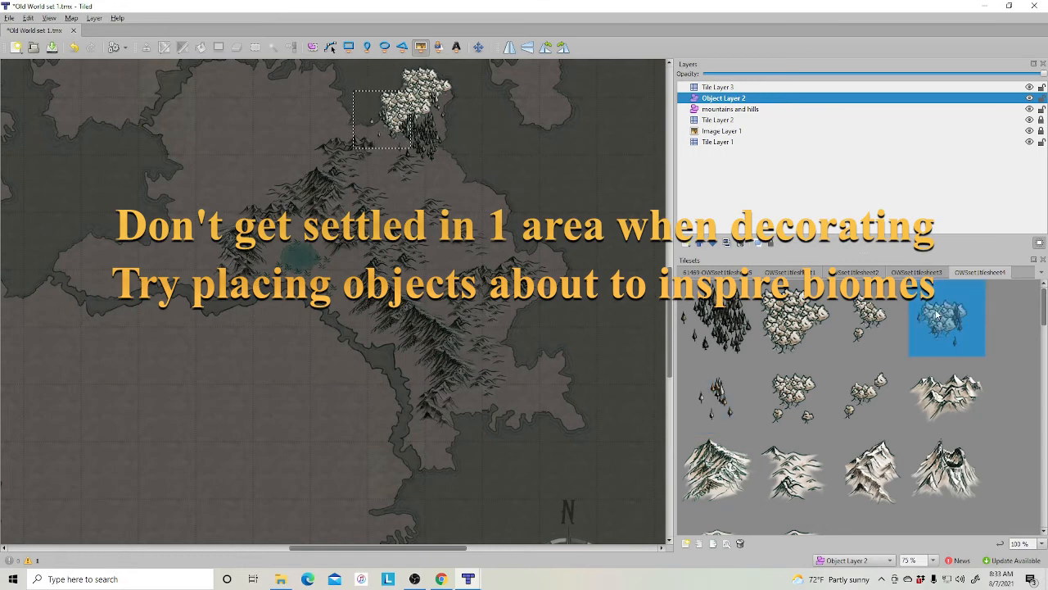
left_click(432, 168)
left_click(717, 328)
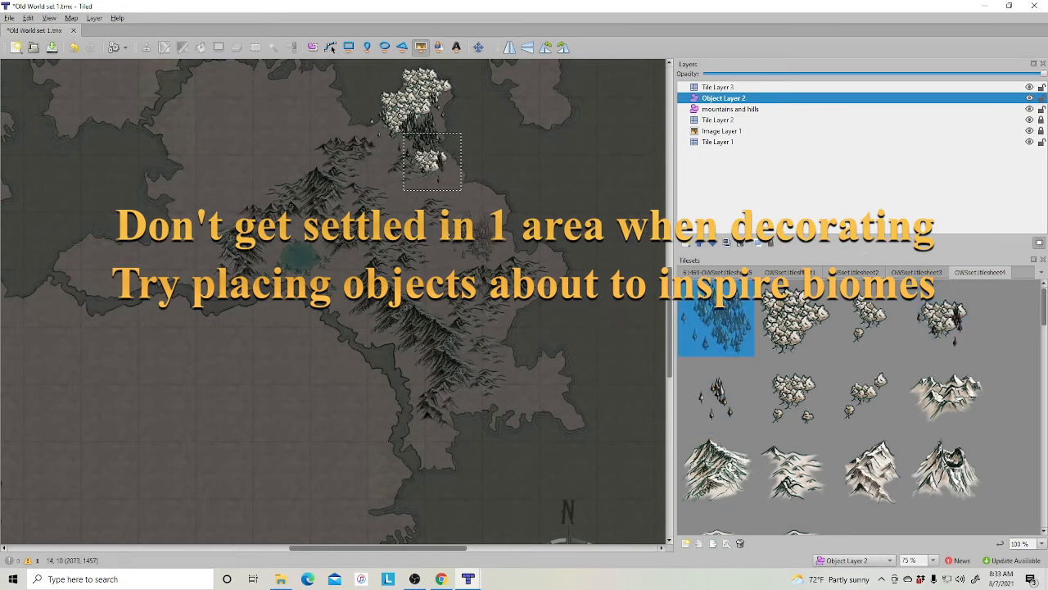
left_click(376, 159)
left_click(721, 398)
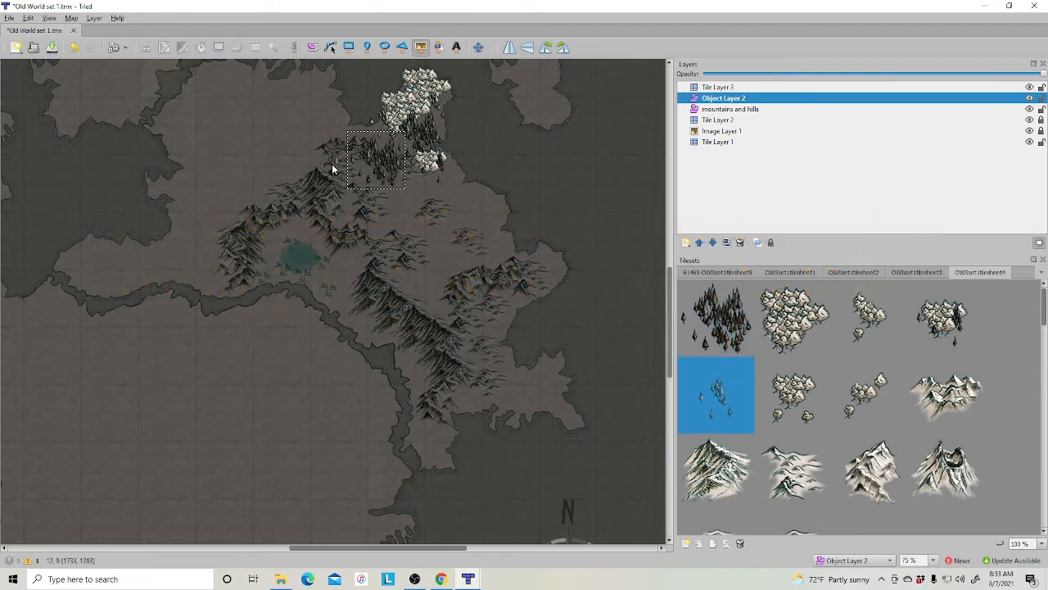
left_click(330, 170)
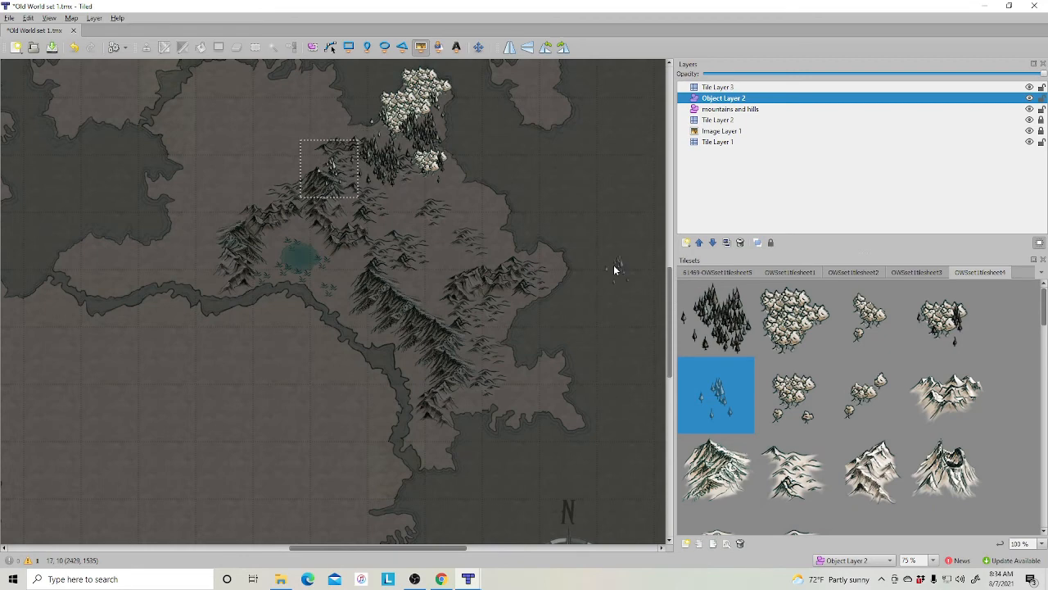
Insert a scattered pine object just southeast of the mixed tree cluster, near the east coast.
scroll(873, 411, "down", 5)
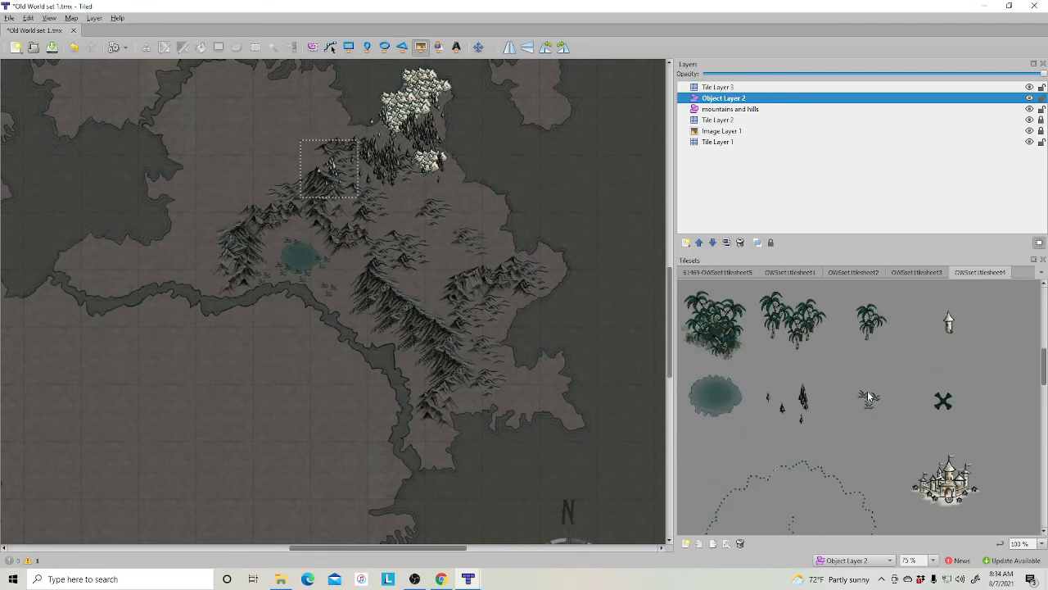
left_click(812, 419)
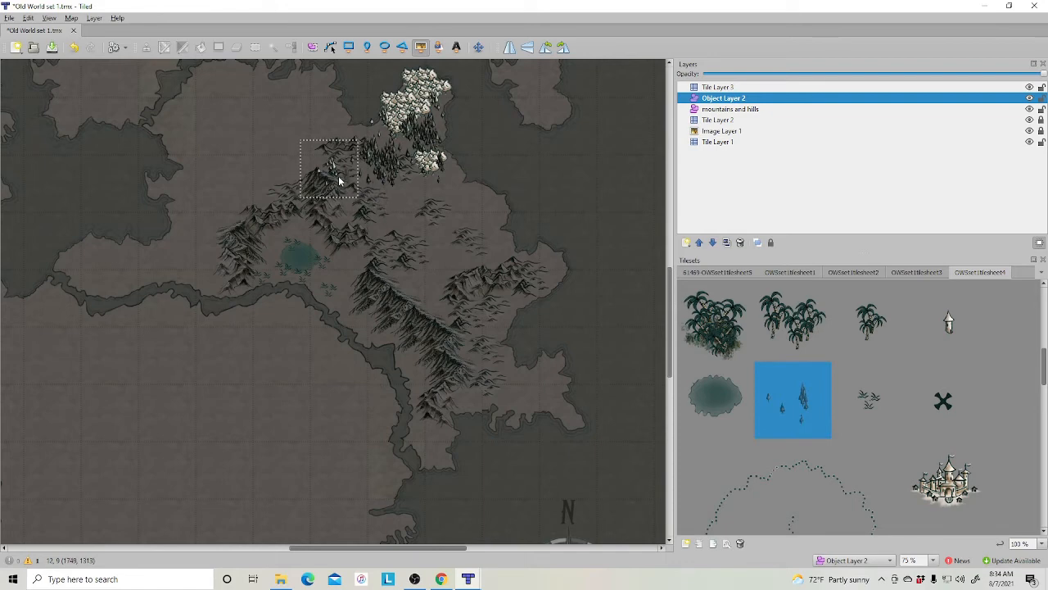
left_click(449, 177)
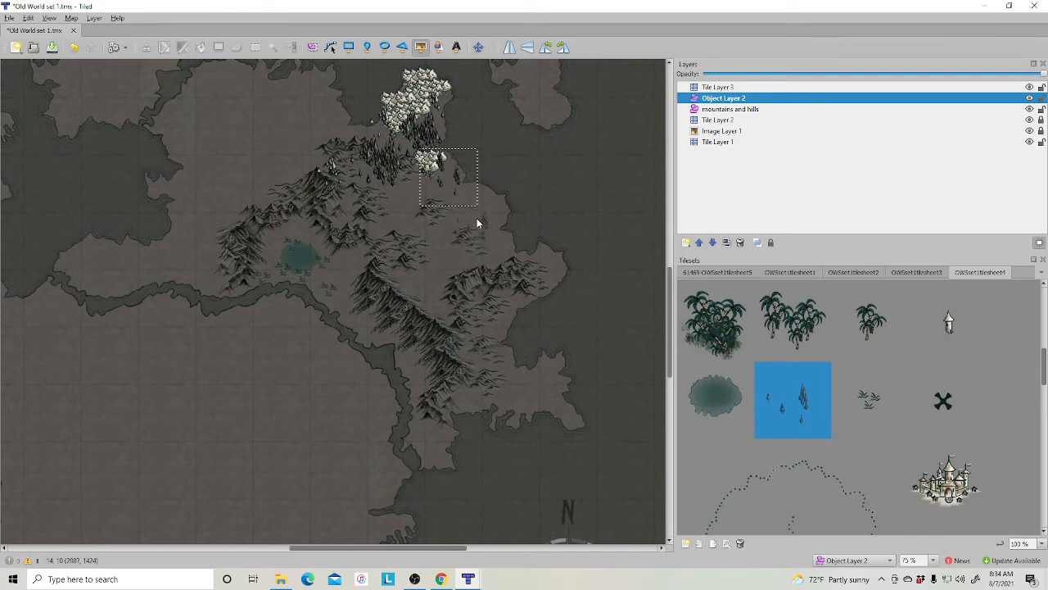
Flip the scattered pine object horizontally and move it slightly southeast along the coast.
left_click(313, 47)
right_click(456, 186)
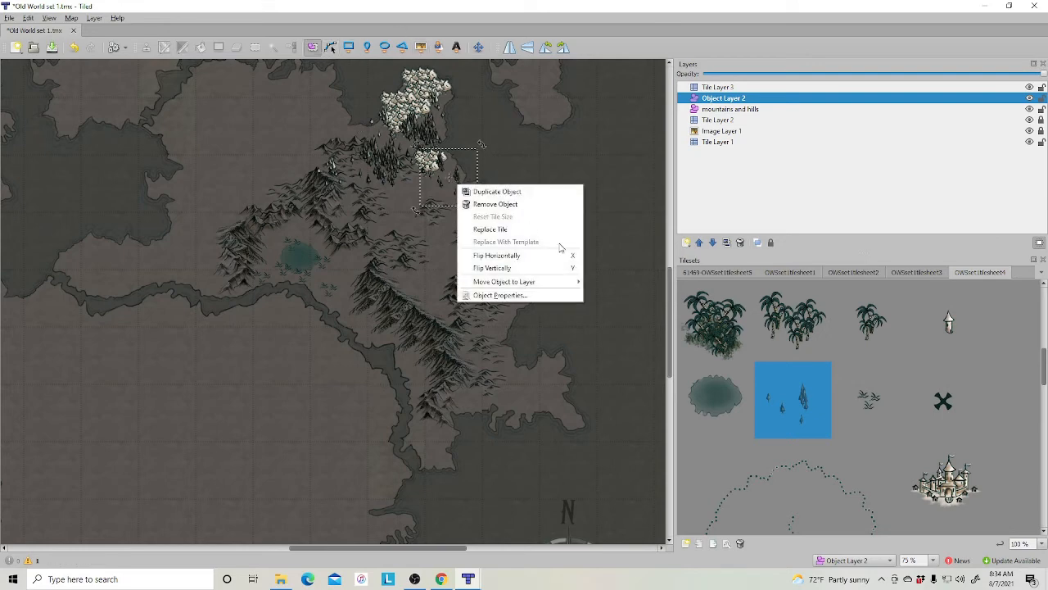
left_click(516, 256)
left_click_drag(457, 204, 478, 200)
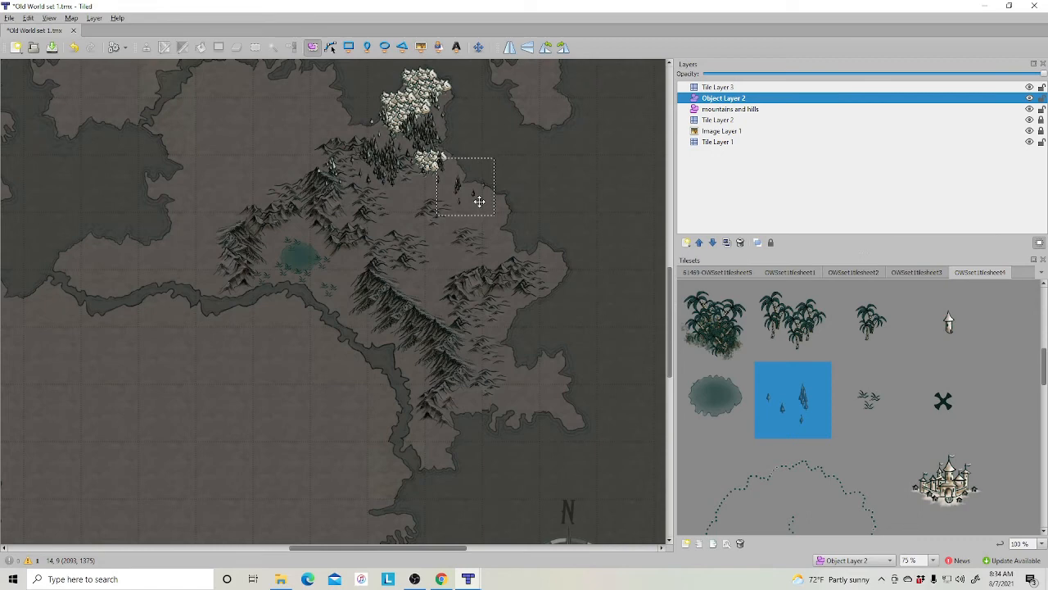
left_click(583, 218)
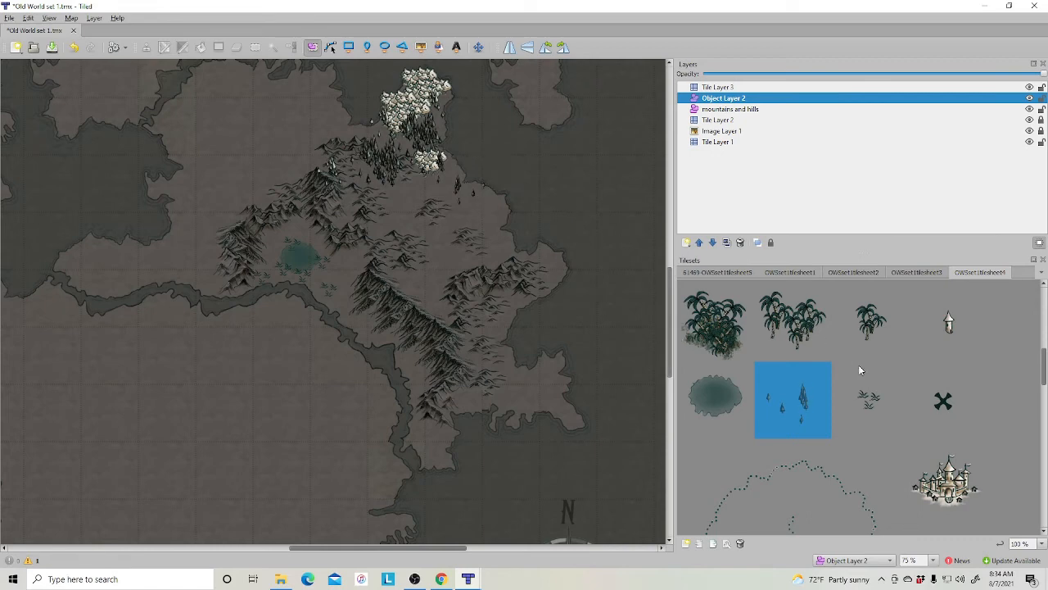
Insert a medium palm grove object on the small southern peninsula, just below the end of the mountain chain.
scroll(860, 370, "up", 3)
scroll(737, 456, "down", 3)
left_click(791, 338)
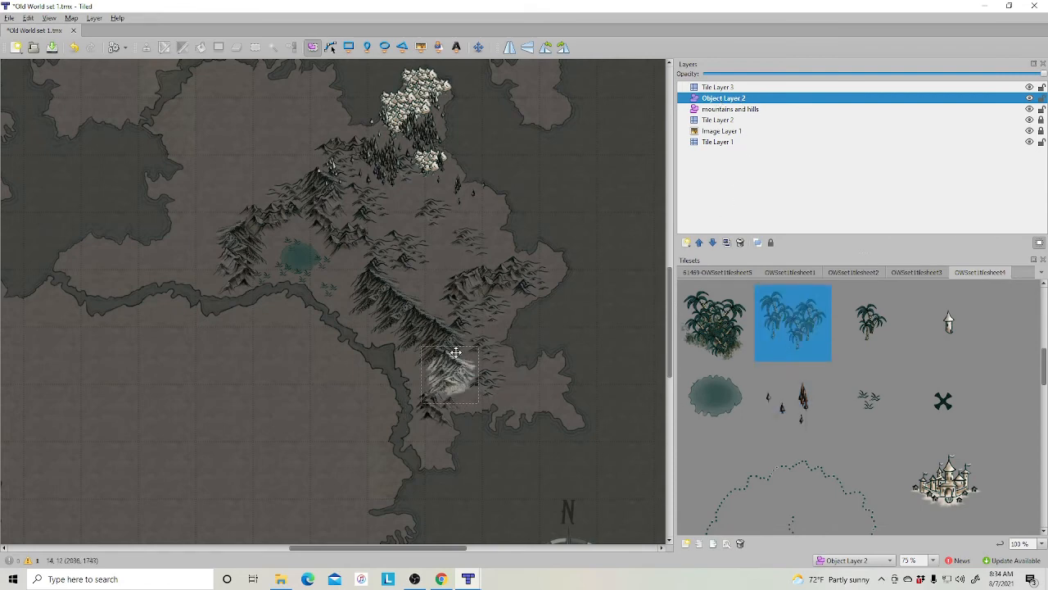
left_click(422, 47)
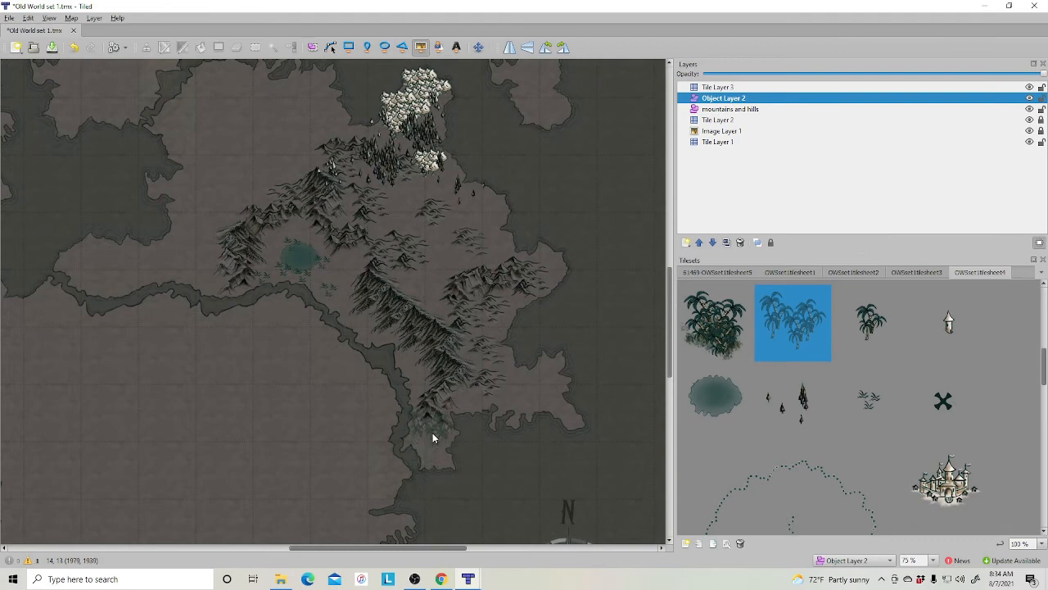
left_click(433, 434)
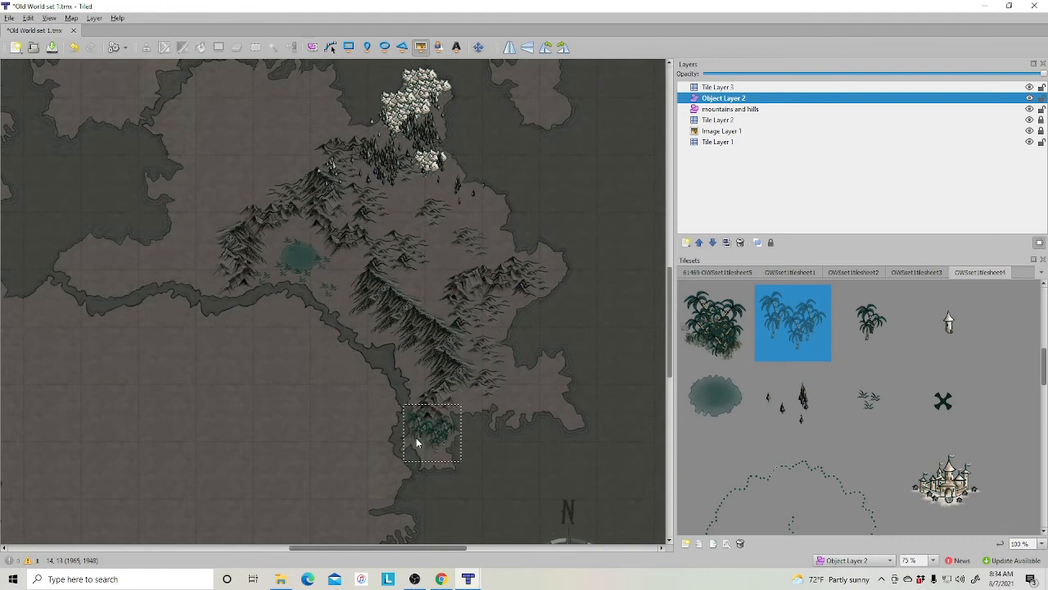
Insert two medium palm groves along the southwestern foot of the mountain chain and one across the channel on the mainland.
left_click(421, 374)
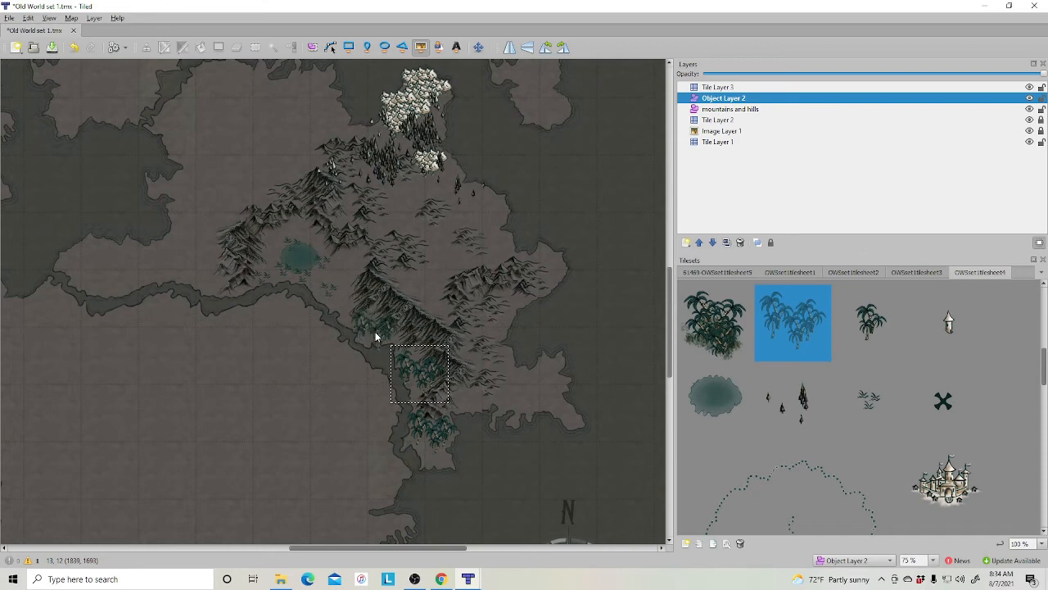
left_click(375, 332)
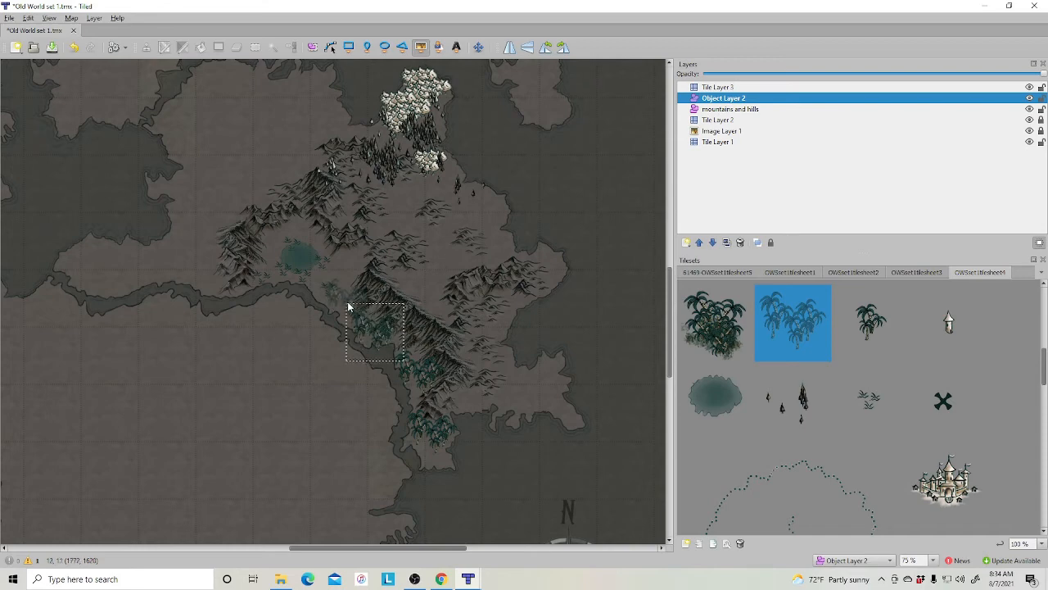
left_click(380, 399)
Build a dense palm forest on the mainland across the channel by inserting three overlapping large palm objects beside the medium grove.
left_click(716, 323)
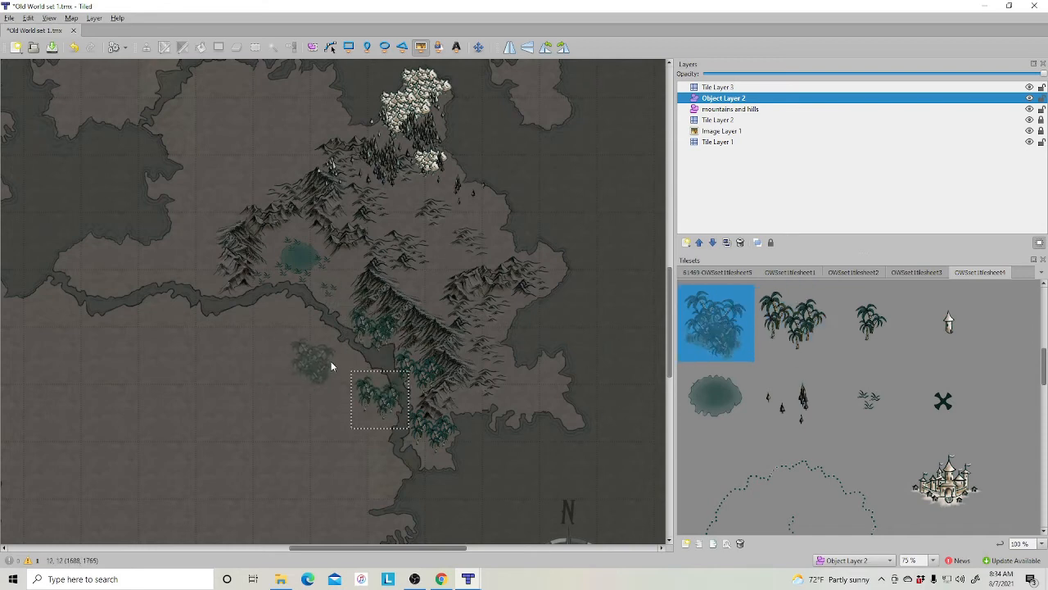
left_click(366, 387)
left_click(352, 414)
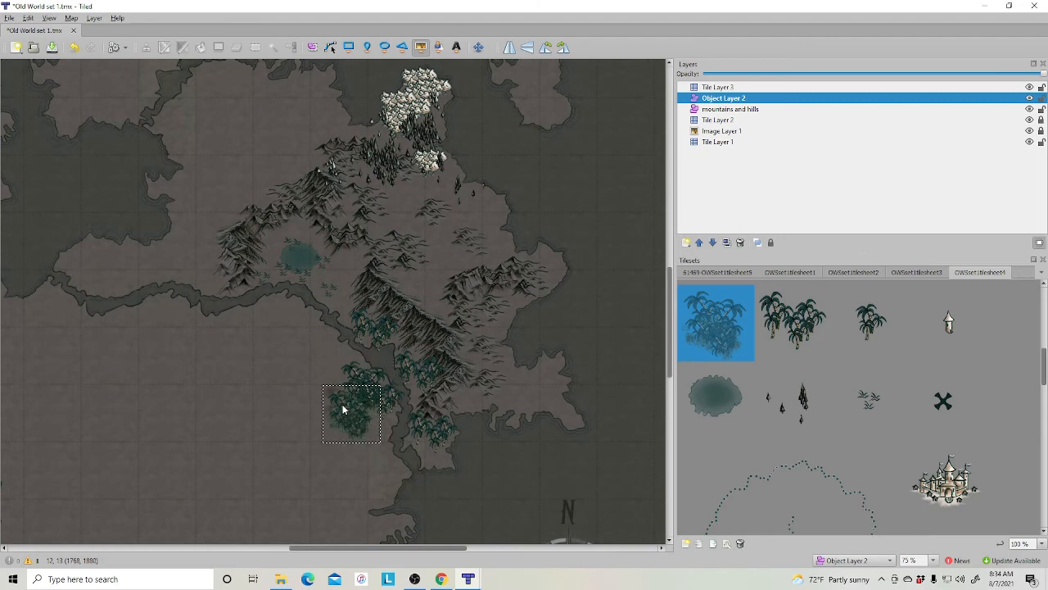
left_click(336, 385)
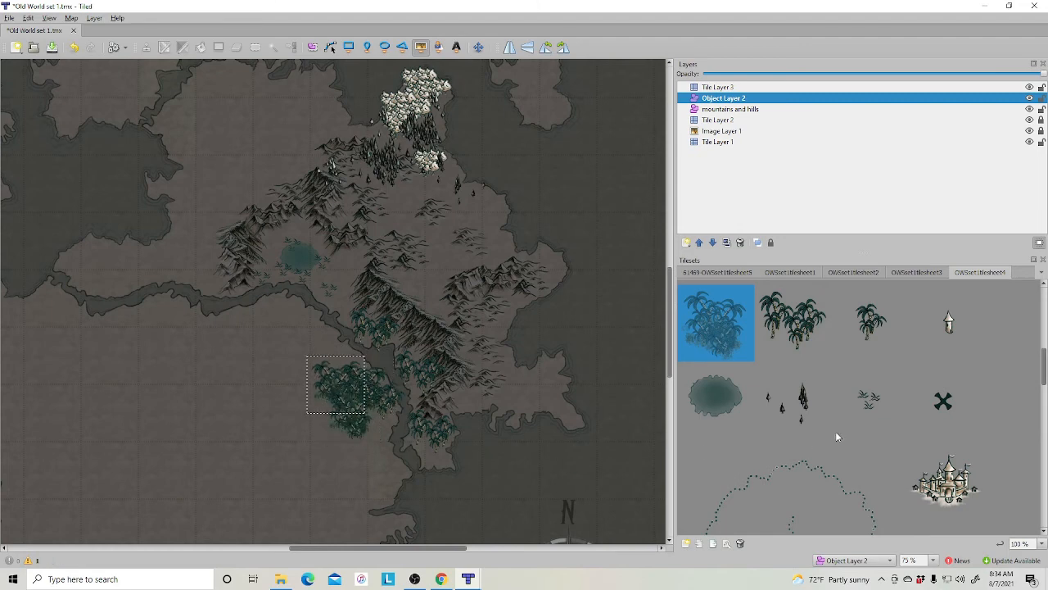
Scatter small palm clusters around the dense palm forest, on the southern peninsula tip, along the channel's mainland shore and beside the lake.
left_click(871, 322)
left_click(383, 430)
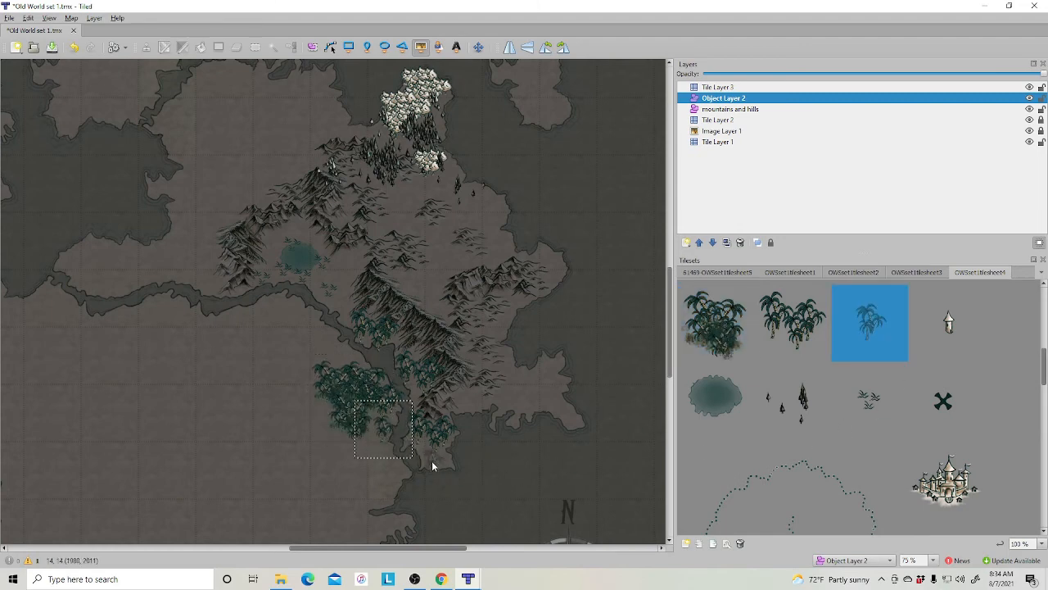
left_click(429, 459)
left_click(346, 352)
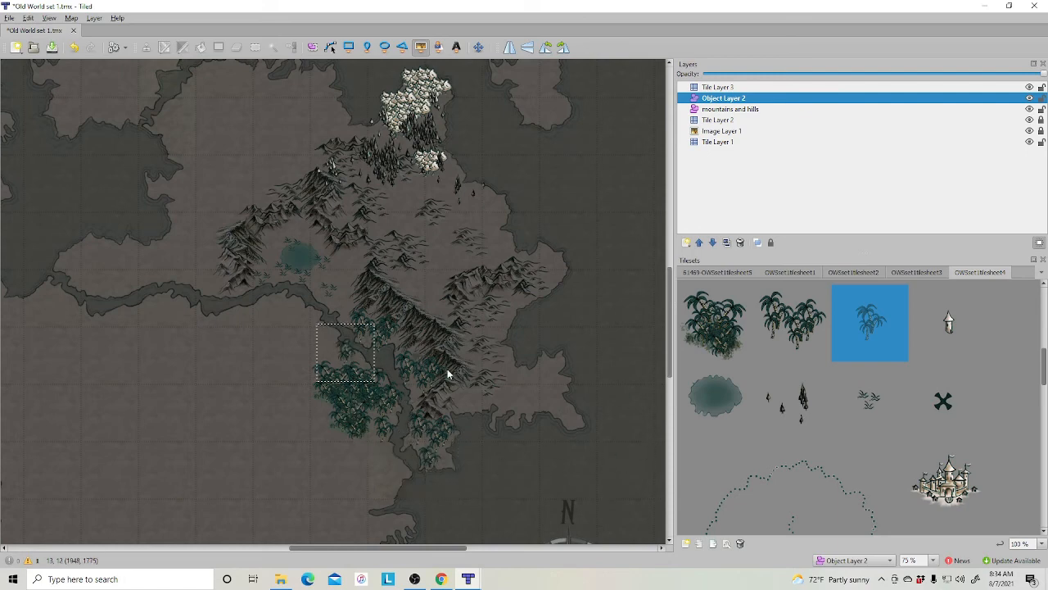
left_click(340, 274)
left_click(313, 321)
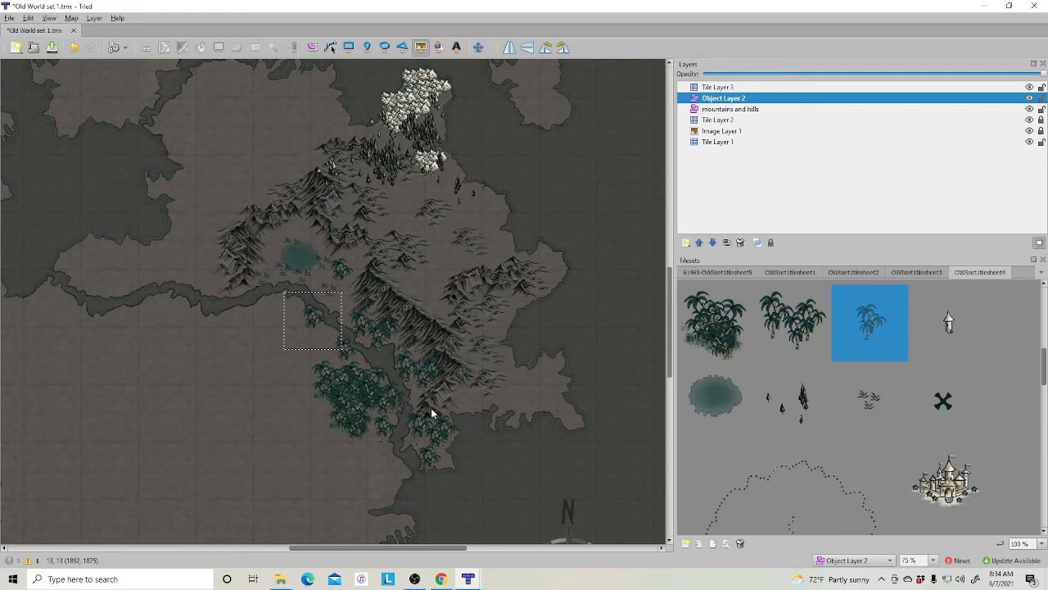
left_click(271, 251)
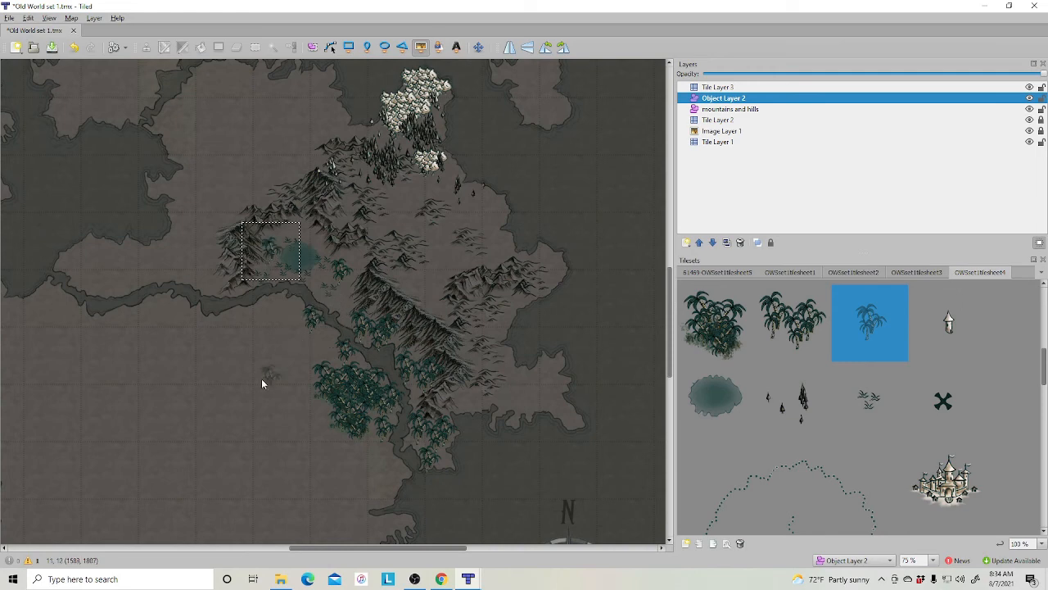
left_click(283, 302)
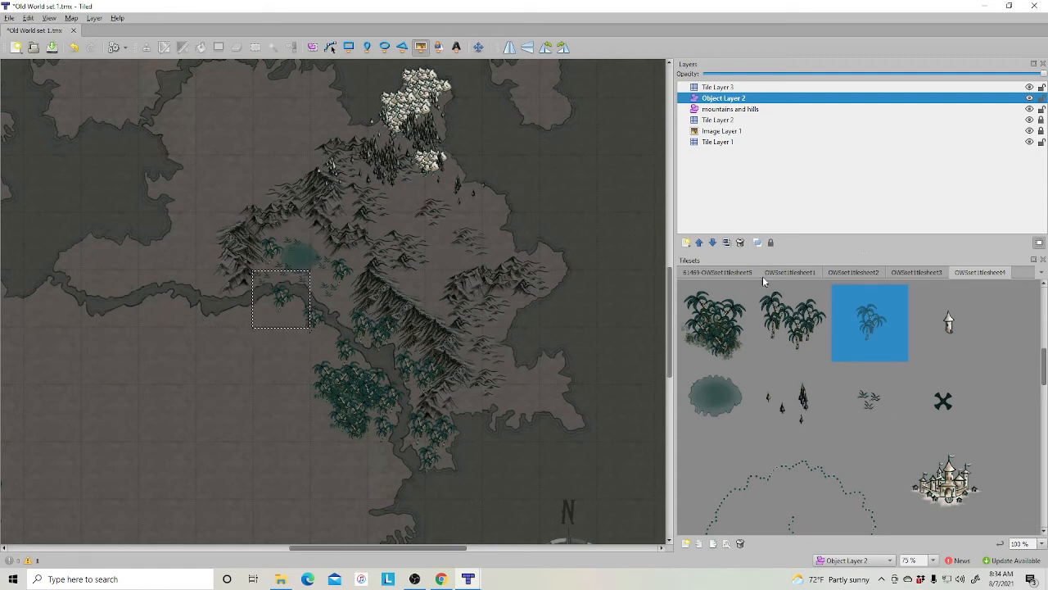
Insert a scattered leafy-tree object just south of the pine woods and a small leafy-tree cluster near the northeast coast.
scroll(795, 369, "up", 3)
left_click(791, 395)
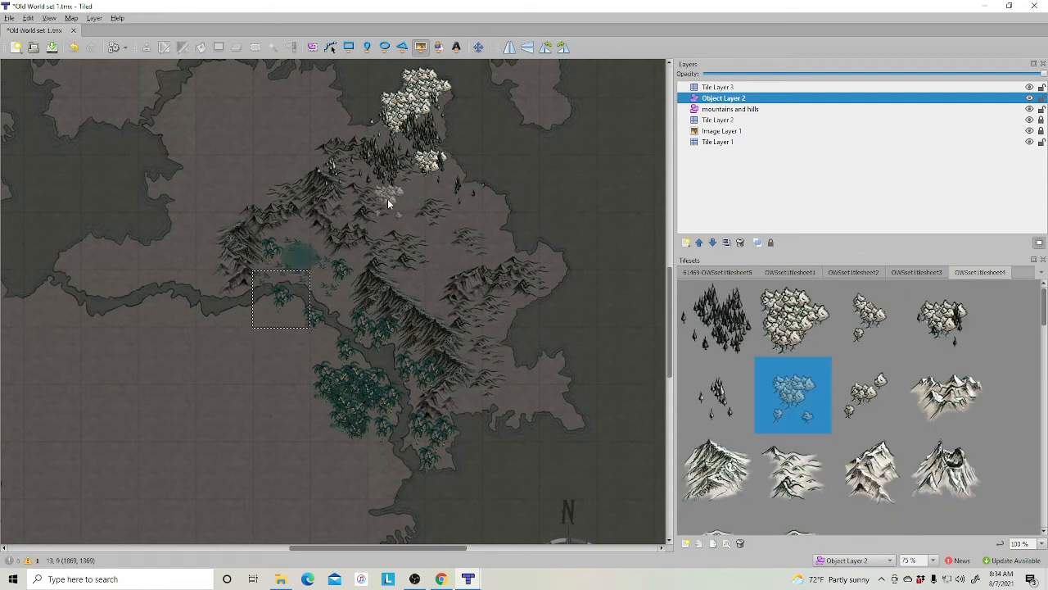
left_click(393, 199)
left_click(868, 324)
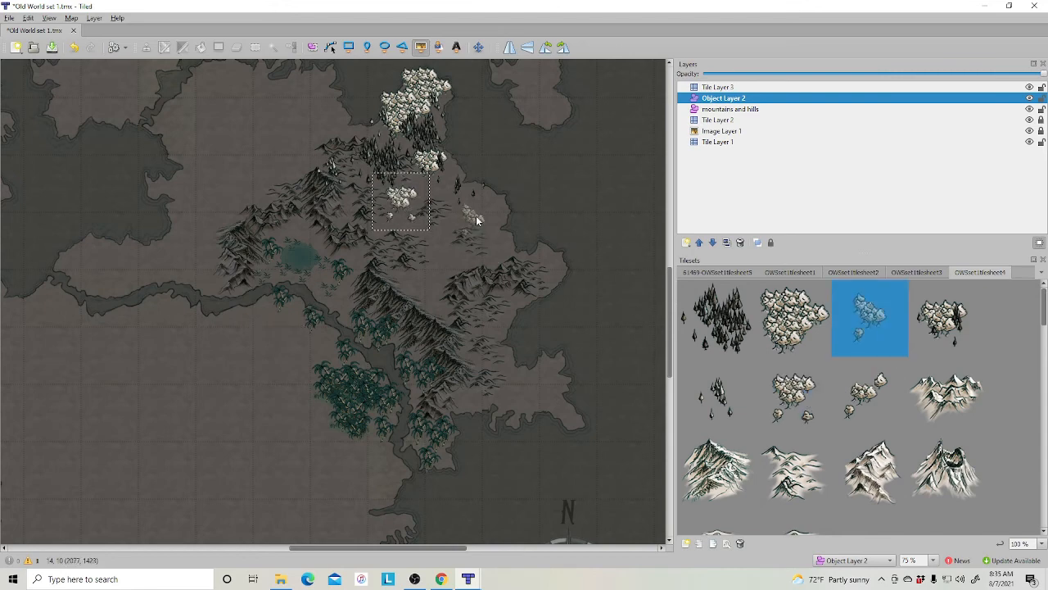
left_click(487, 203)
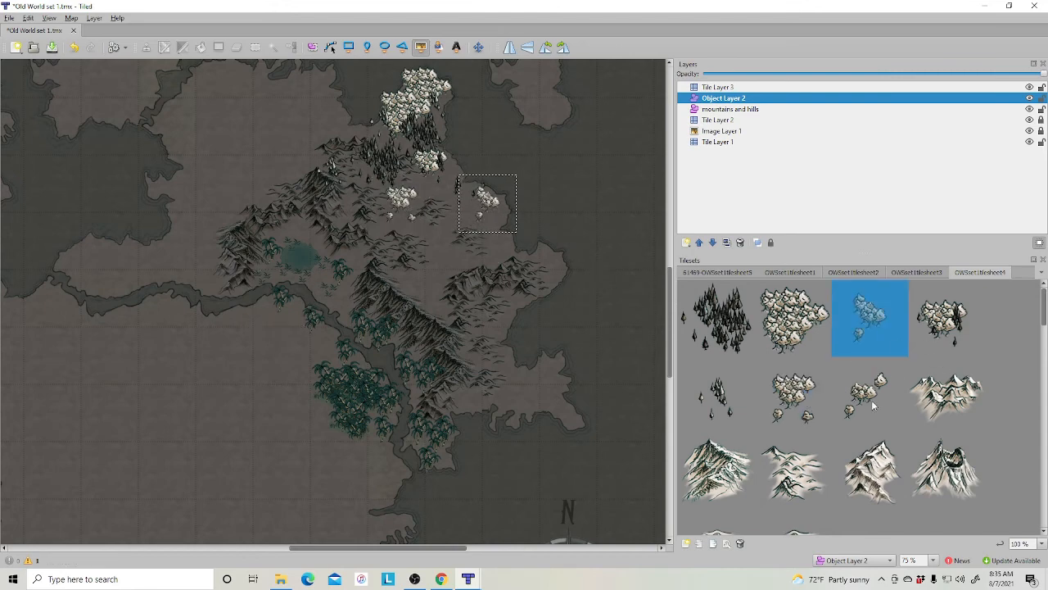
Insert two sparse leafy-tree objects, one among the central hills and one north of the eastern mountains.
left_click(837, 395)
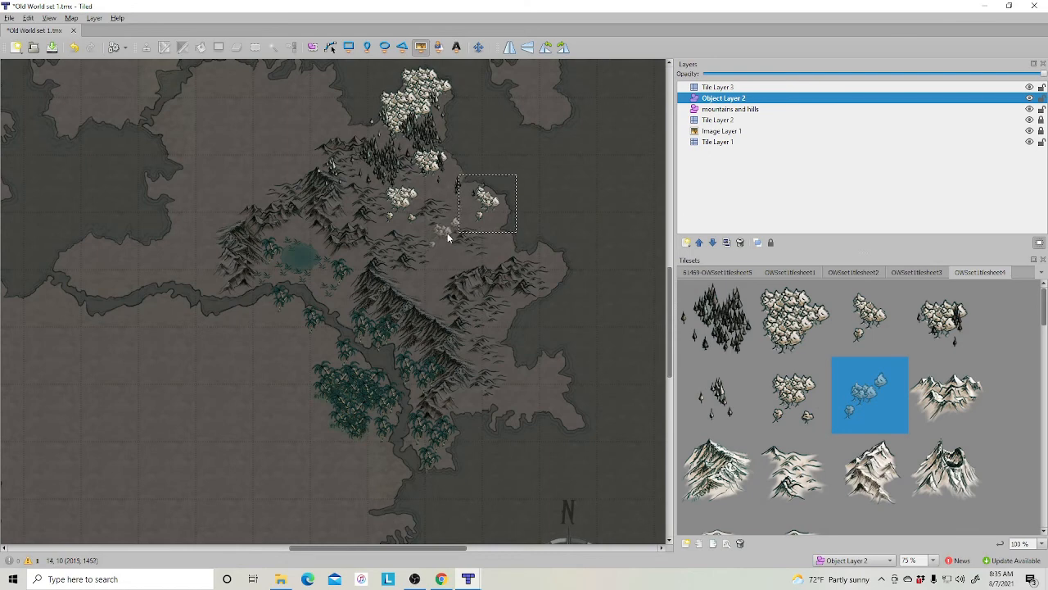
left_click(436, 245)
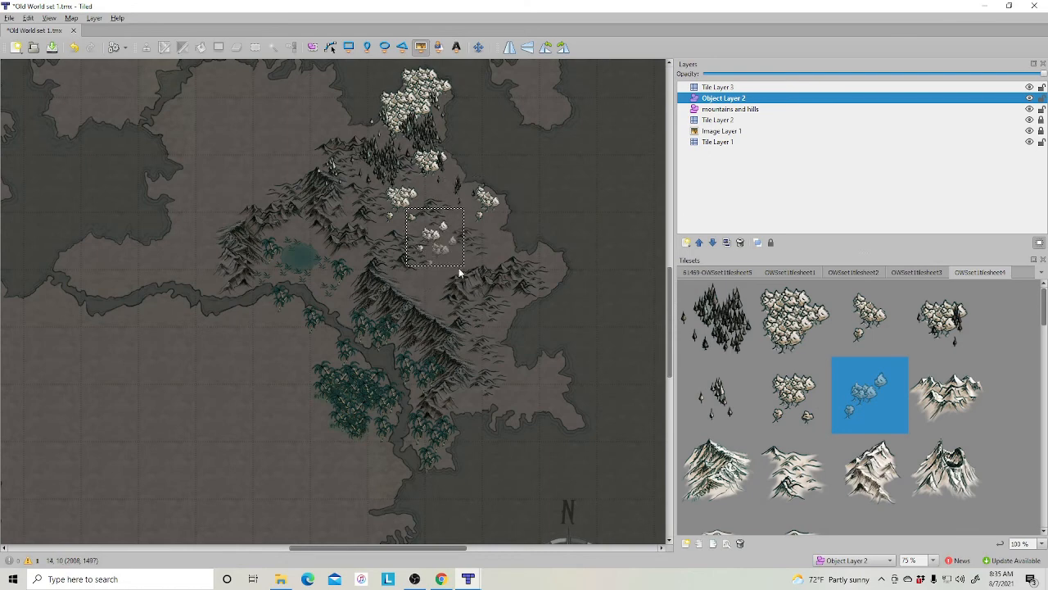
left_click(870, 320)
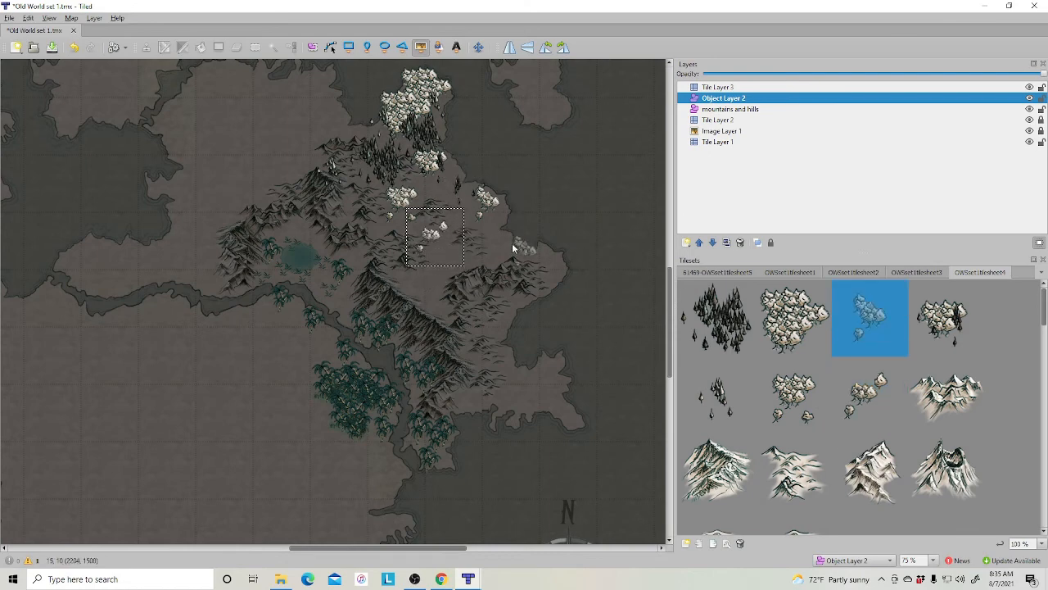
left_click(853, 401)
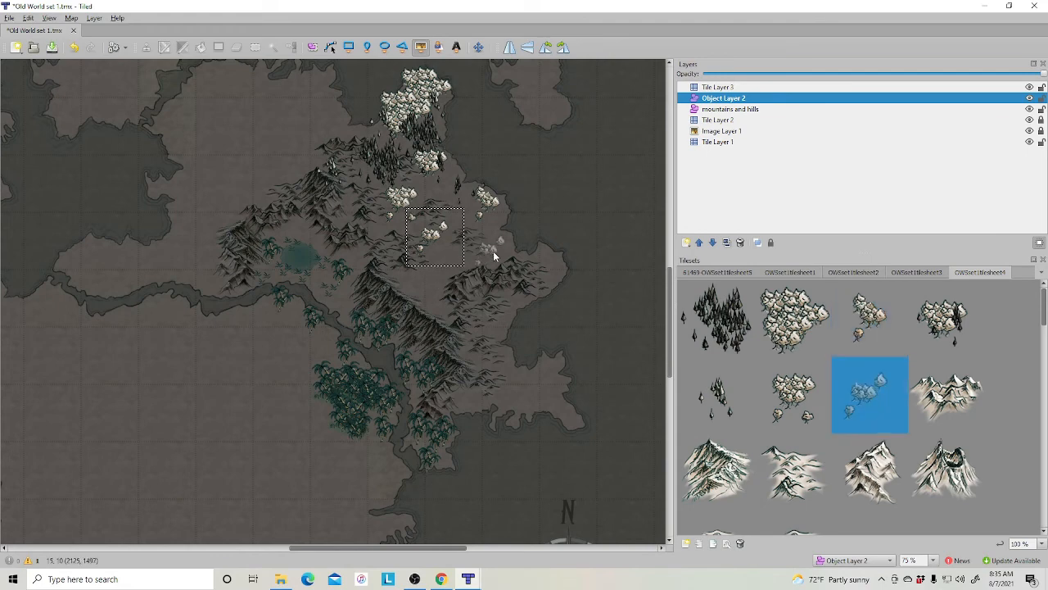
left_click(499, 247)
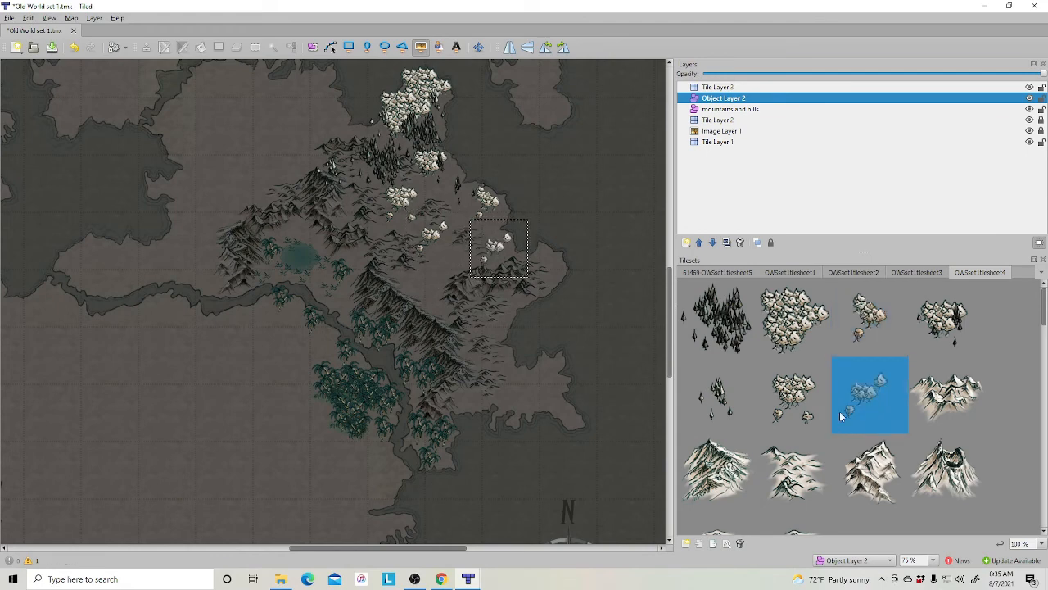
Rename Object Layer 2 as "vegetation" and deselect it so that all layers display undimmed.
scroll(840, 423, "down", 3)
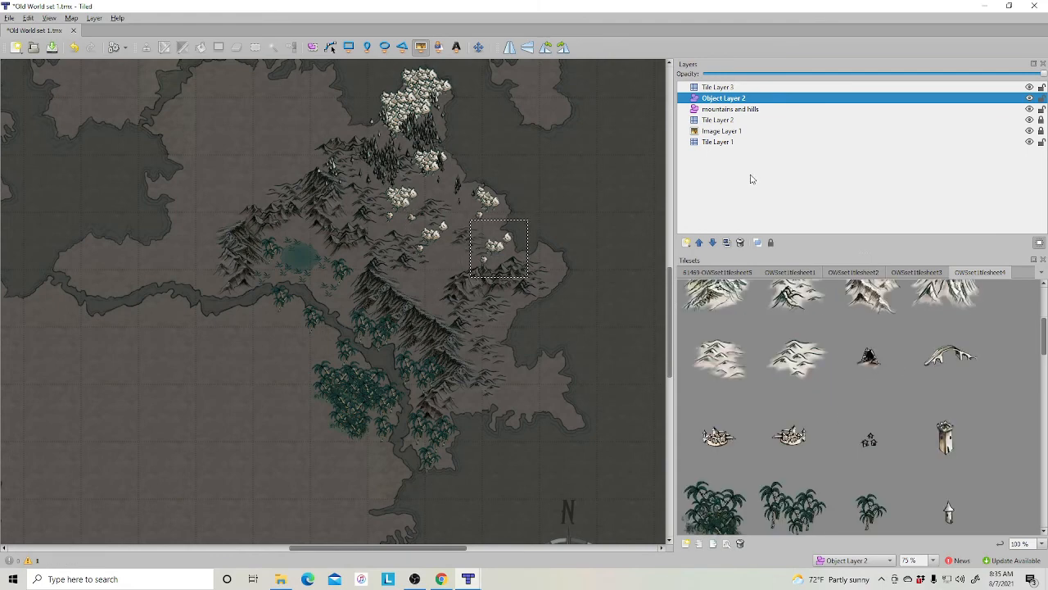
double_click(723, 99)
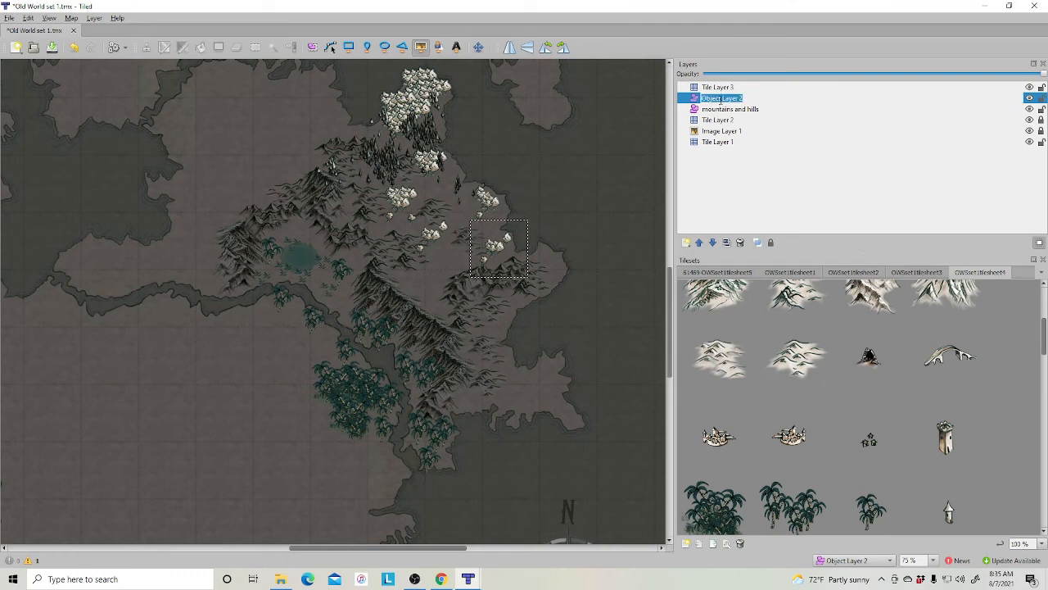
type("vegetation")
key("Return")
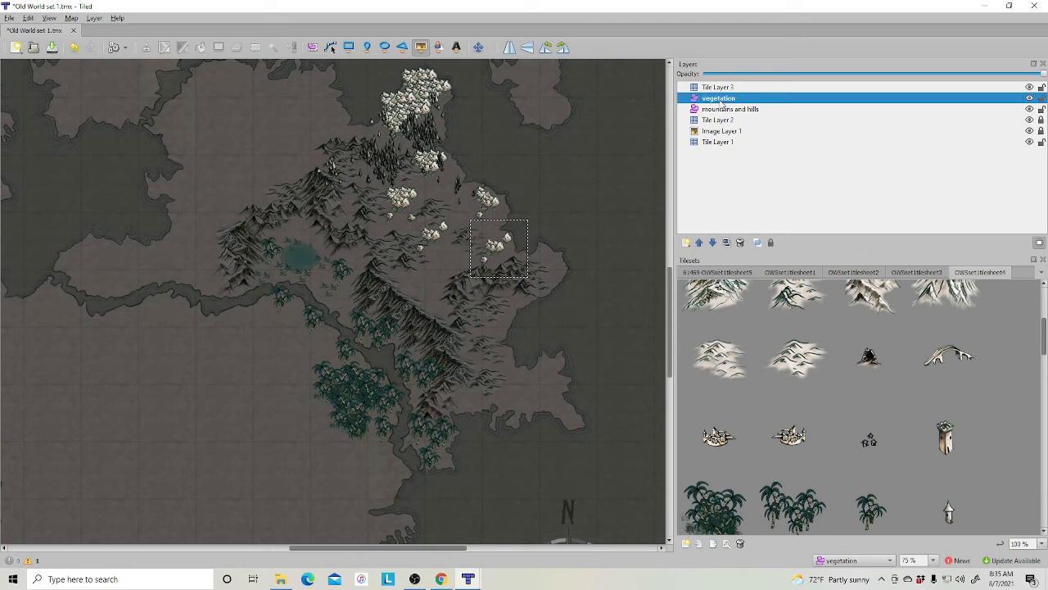
left_click(759, 191)
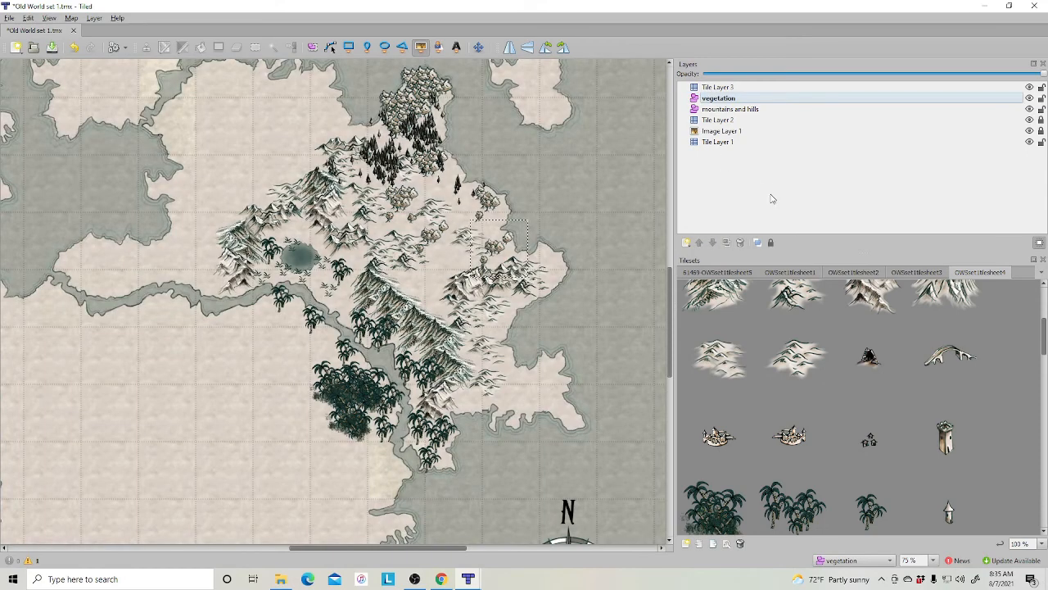
Undo the stray tree object in the eastern sea, and switch to object selection with no layer highlighted.
left_click(583, 189)
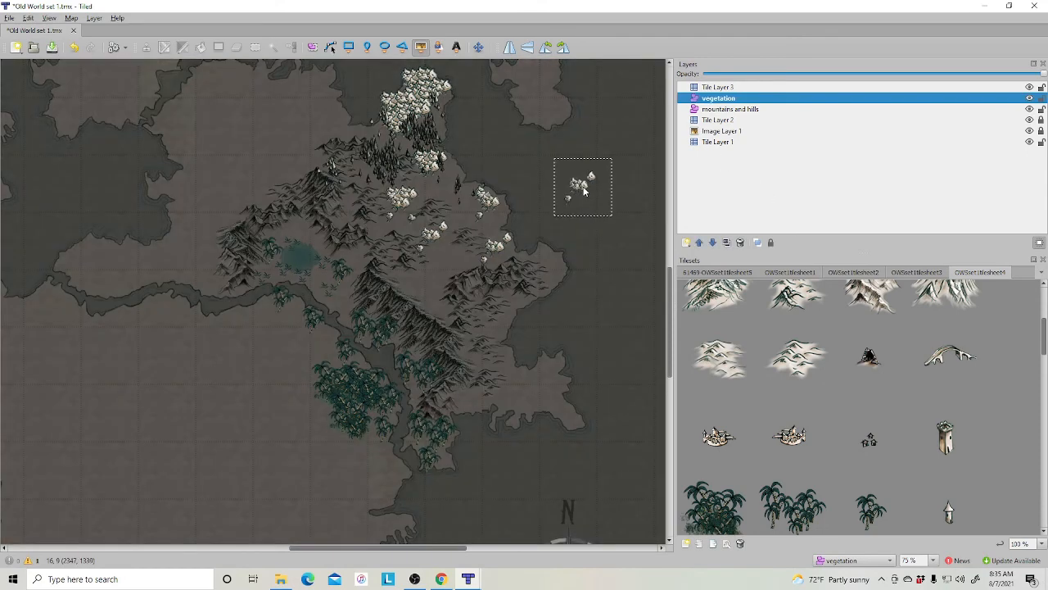
key("ctrl+z")
left_click(312, 47)
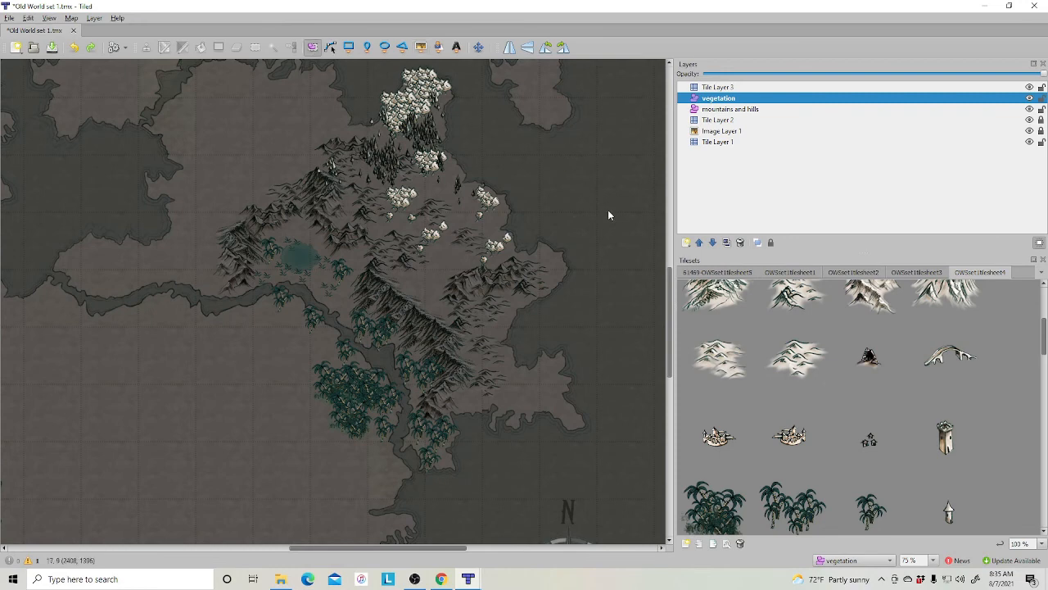
left_click(764, 191)
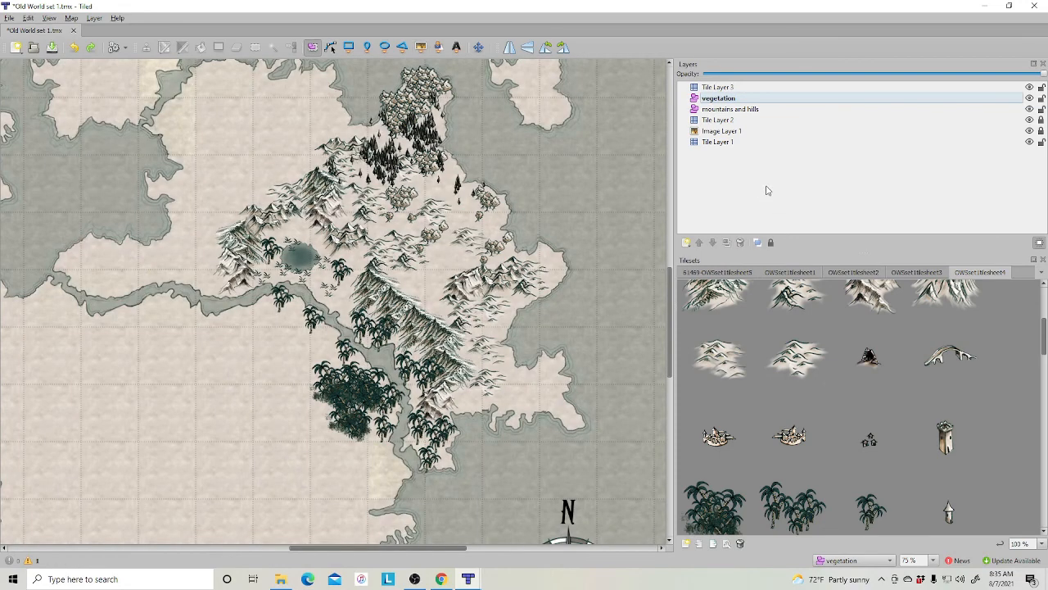
Open the file commands for the map, with the zoom at 50 %.
key("ctrl+minus")
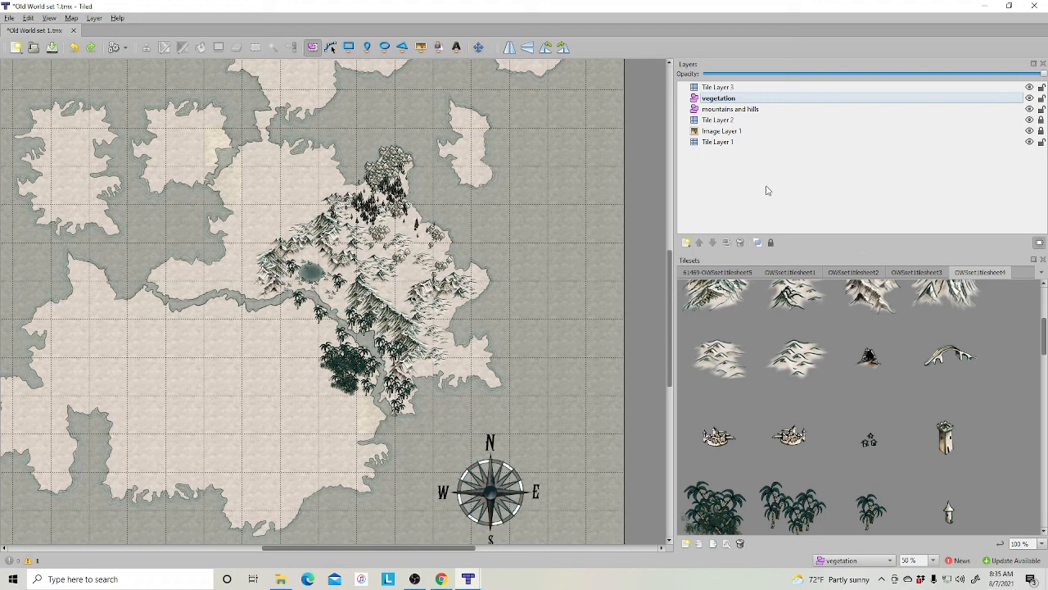
left_click(9, 18)
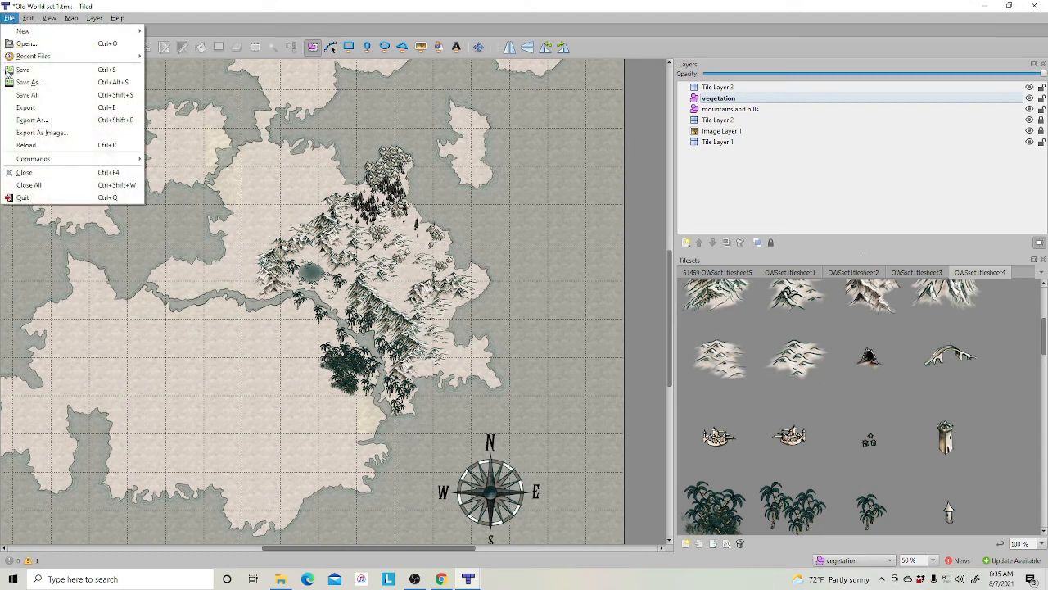